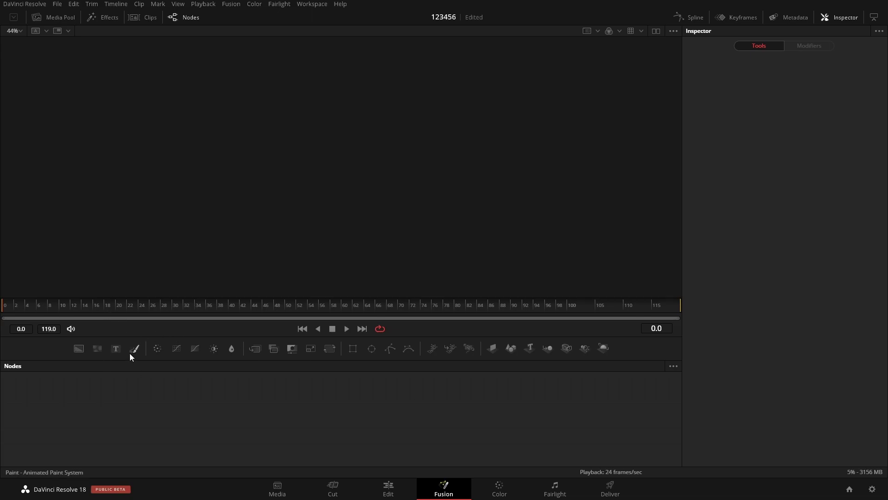
# - Drag the Text+ tool into the node graph to create a Text1 node
pyautogui.moveTo(116, 351); pyautogui.dragTo(361, 412)
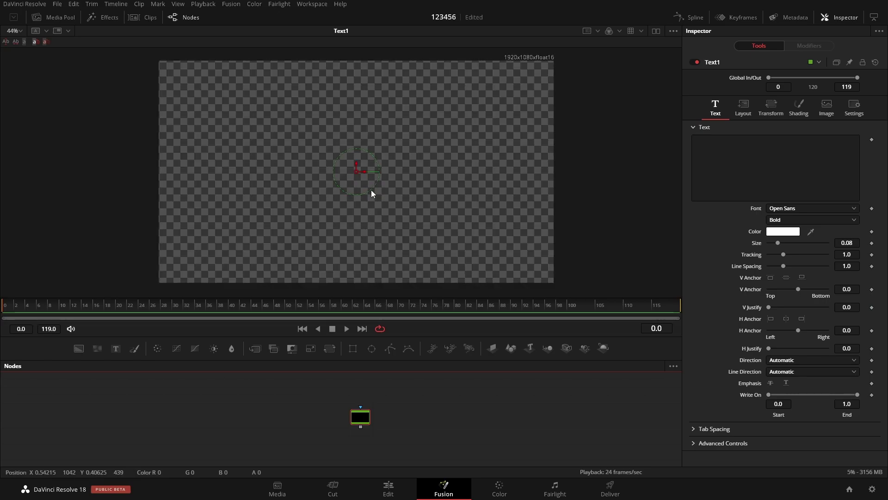
# - Enter 'JAYARETV' as the title, set the font to Kanit, and raise the size to 0.2677
pyautogui.click(715, 160)
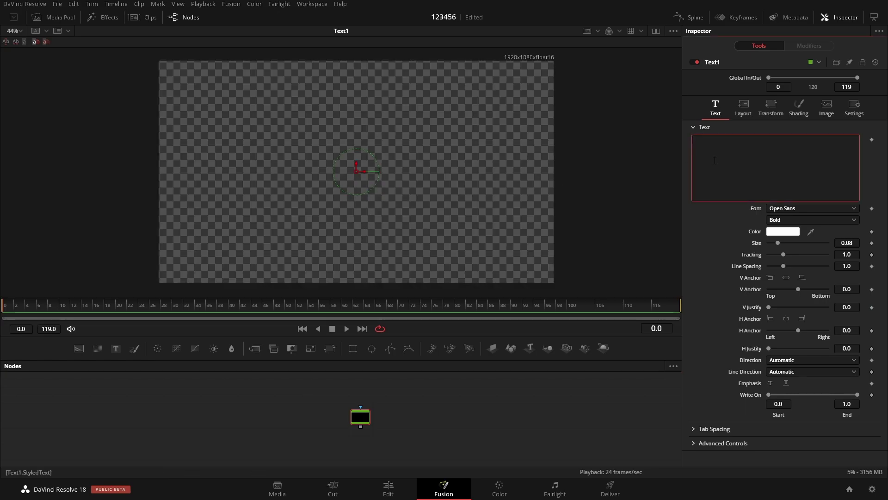
pyautogui.write('JAYARETV')
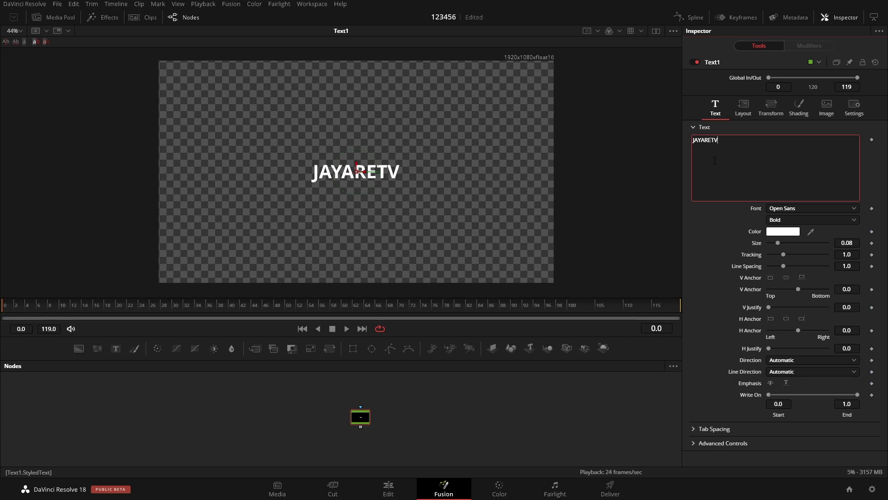
pyautogui.click(814, 209)
pyautogui.scroll(15, 806, 284)
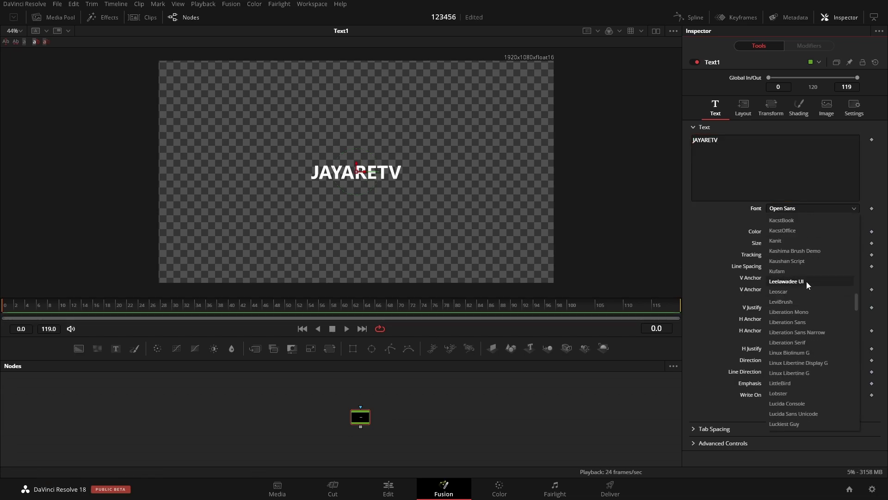
pyautogui.click(800, 240)
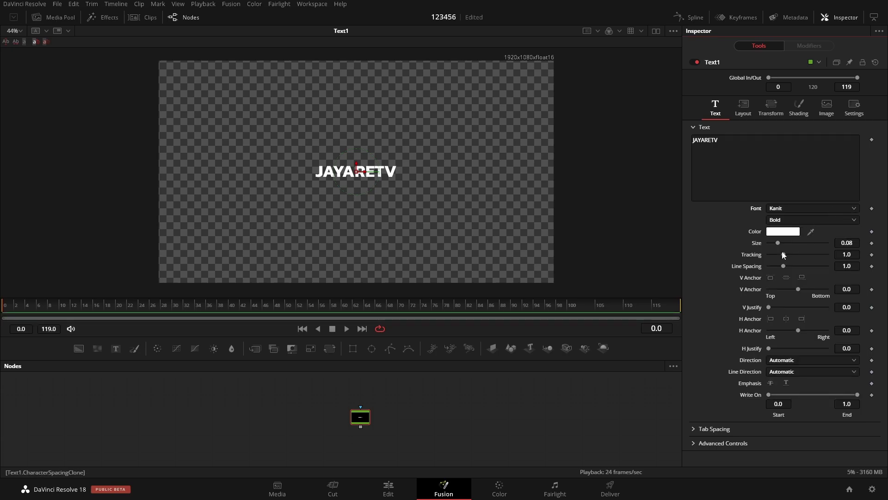
pyautogui.moveTo(779, 246); pyautogui.dragTo(800, 245)
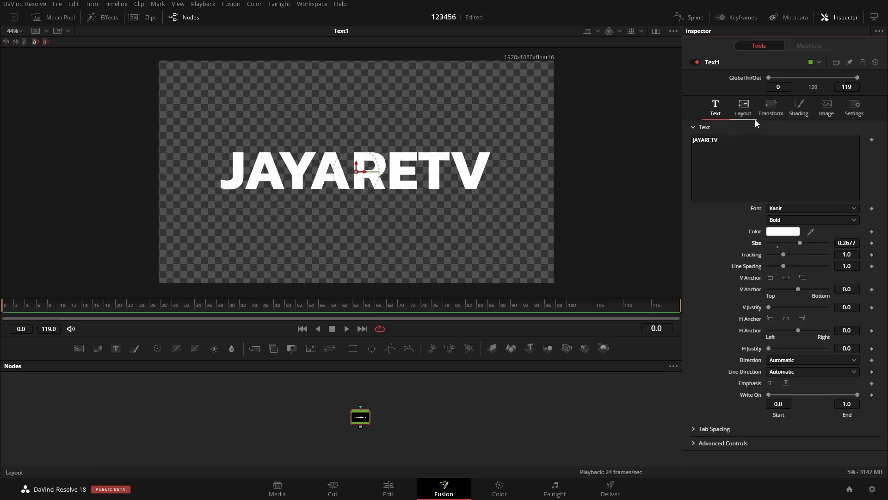
# - Give the text layout a solid #0a0030 dark blue background at full alpha 1.0
pyautogui.click(743, 107)
pyautogui.click(783, 276)
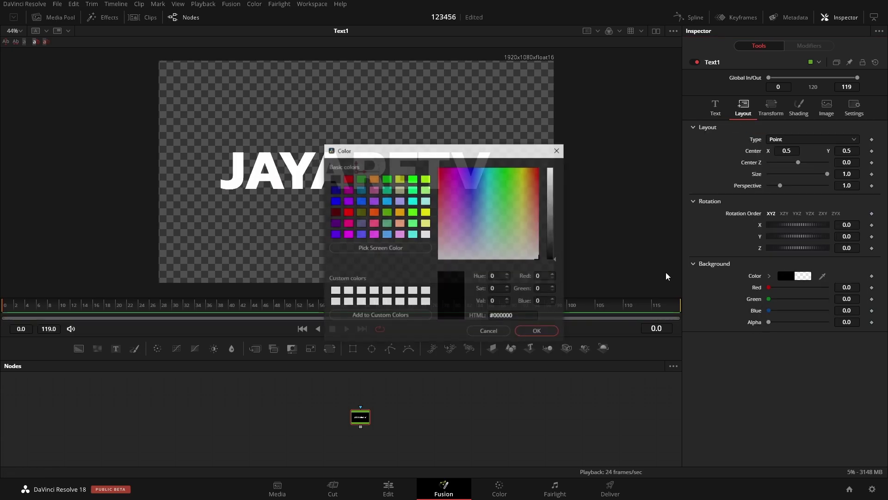
pyautogui.click(470, 169)
pyautogui.click(551, 241)
pyautogui.click(544, 333)
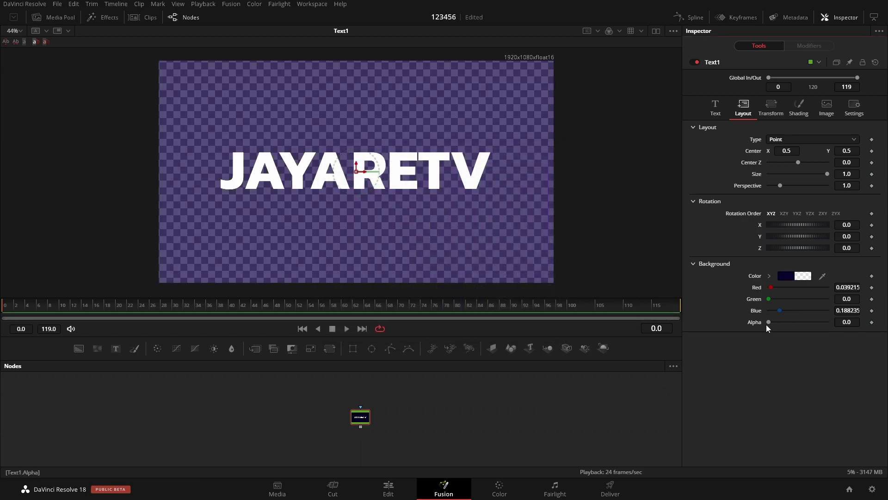
pyautogui.moveTo(768, 322); pyautogui.dragTo(857, 328)
pyautogui.click(715, 111)
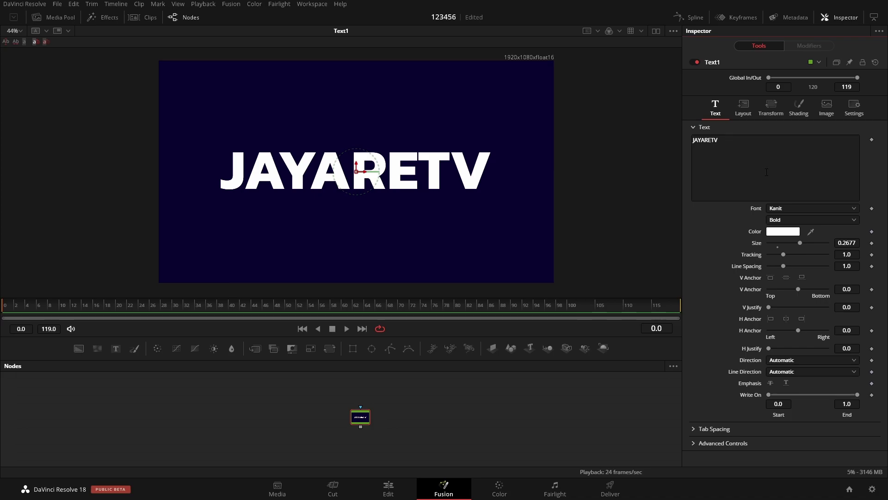
# - Set the title's fill colour to orange #ffb700
pyautogui.click(776, 233)
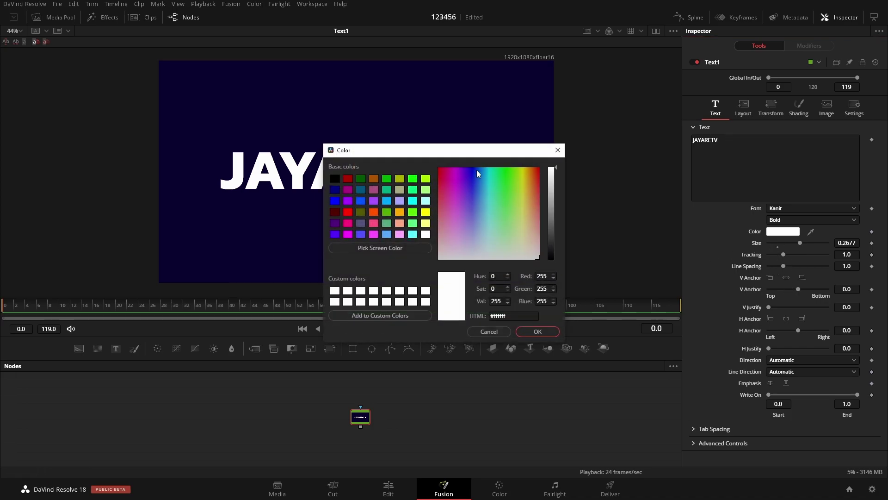
pyautogui.moveTo(474, 171); pyautogui.dragTo(528, 168)
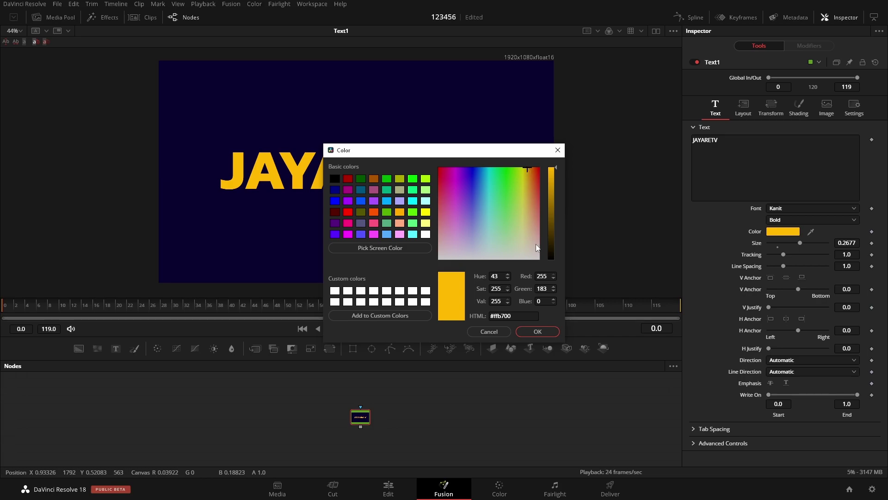
pyautogui.click(537, 332)
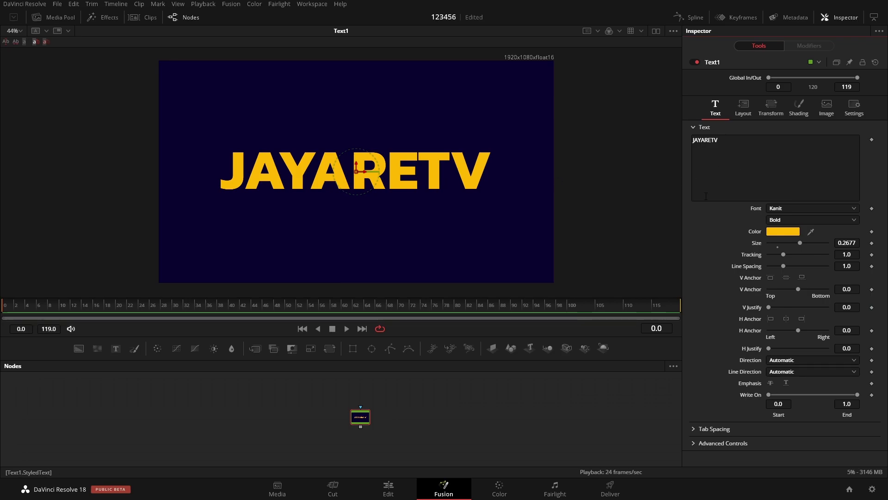
# - Try the Red Outline shading element as outline and box, then disable it entirely
pyautogui.click(796, 110)
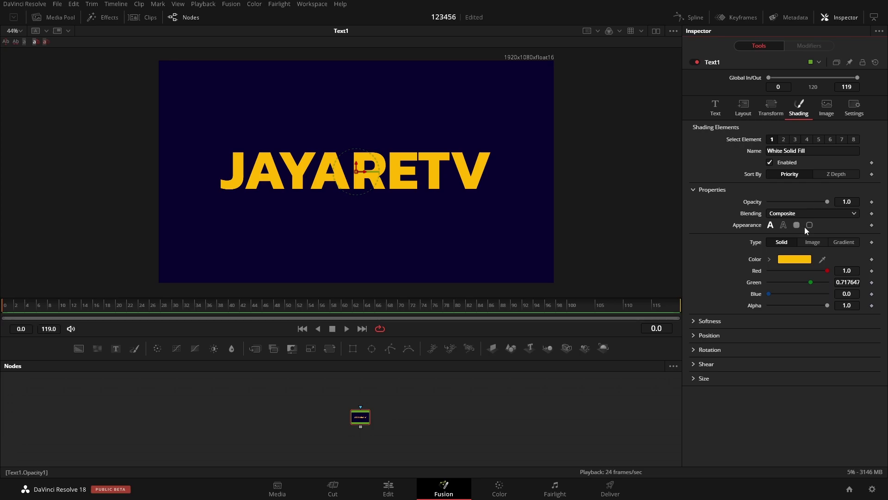
pyautogui.click(784, 139)
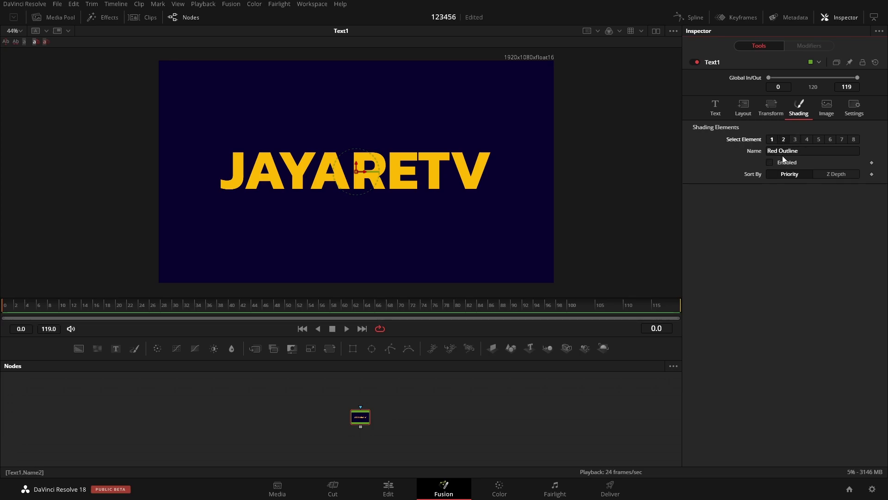
pyautogui.click(797, 225)
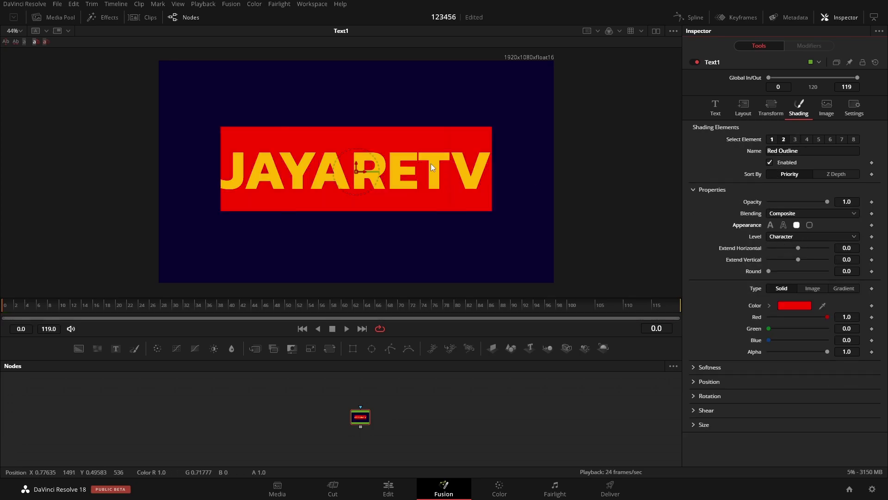
pyautogui.click(783, 225)
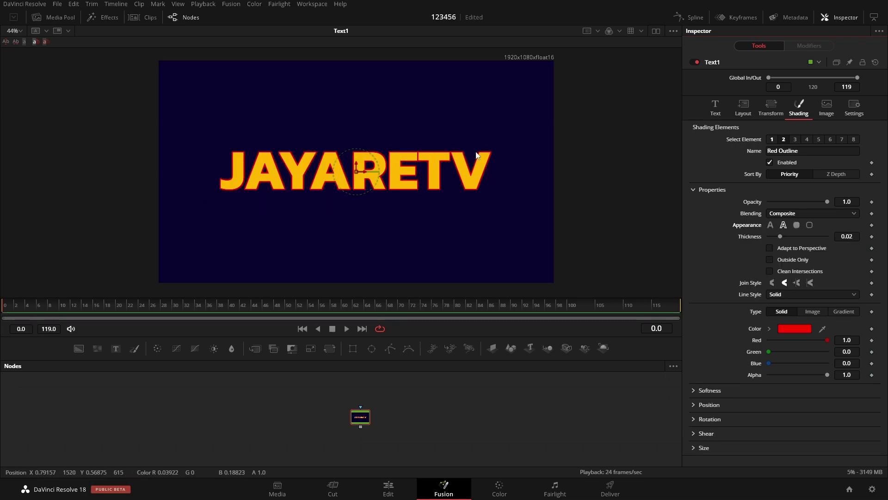
pyautogui.click(775, 163)
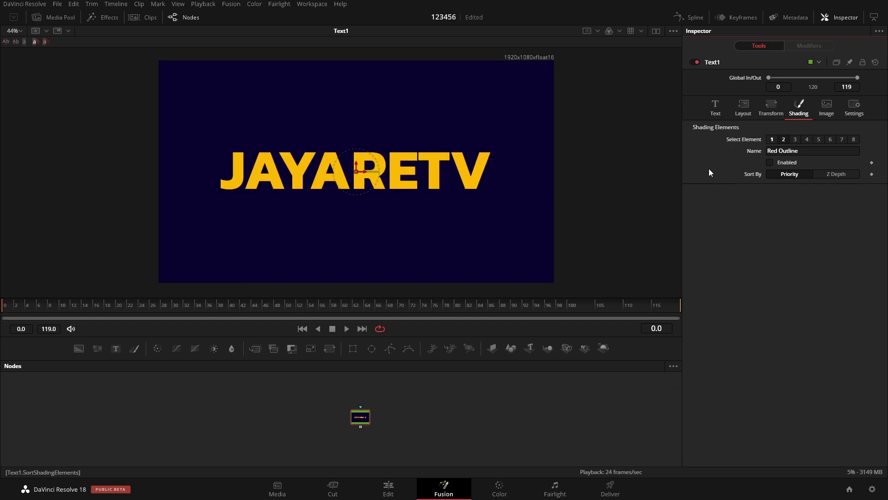
pyautogui.click(715, 107)
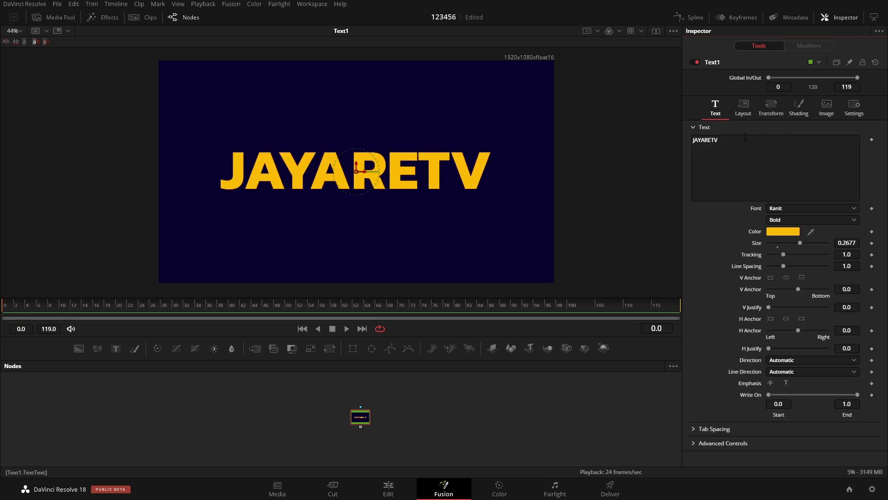
# - Add Character Level Styling to the Text1 text and review the CharacterLevelStyling1 modifier's tabs
pyautogui.rightClick(762, 159)
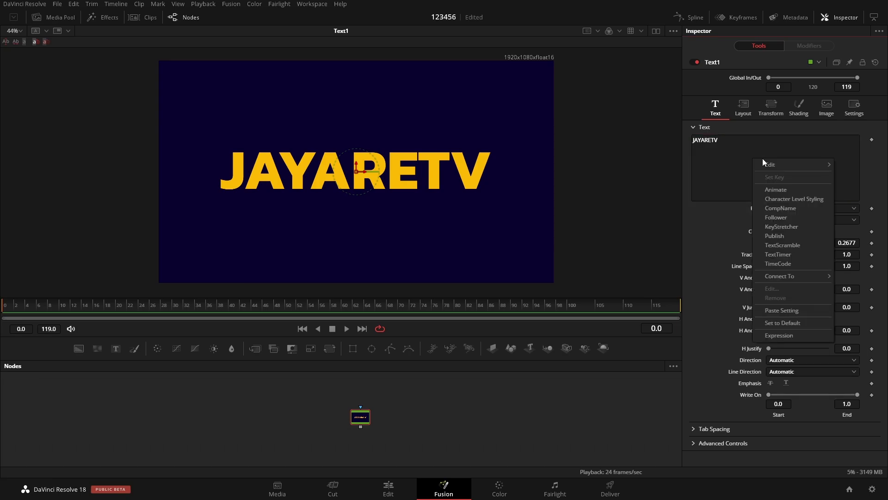
pyautogui.click(772, 199)
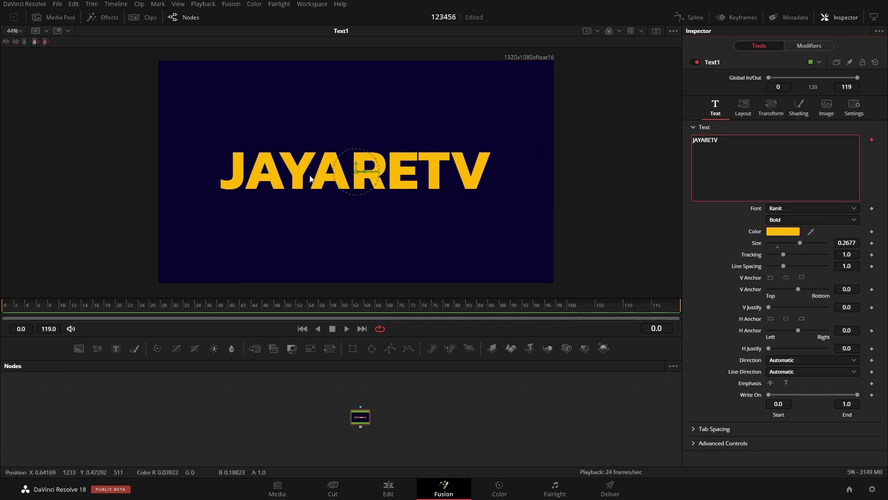
pyautogui.click(804, 50)
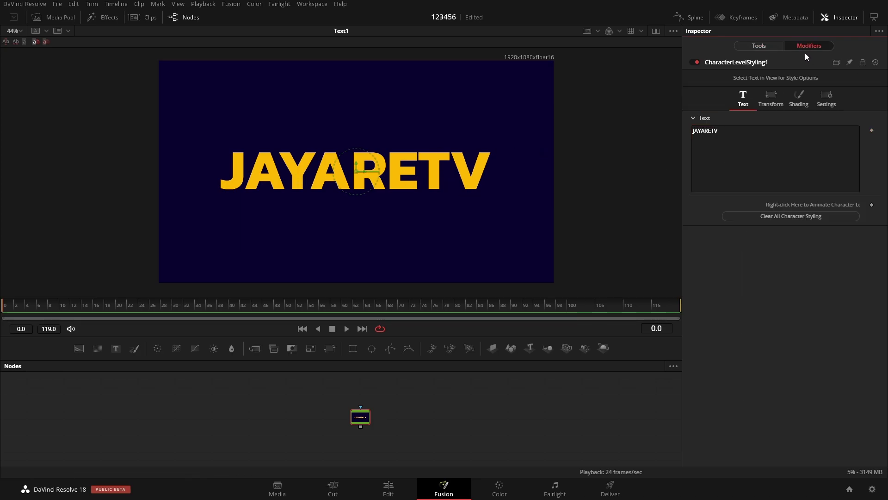
pyautogui.click(772, 98)
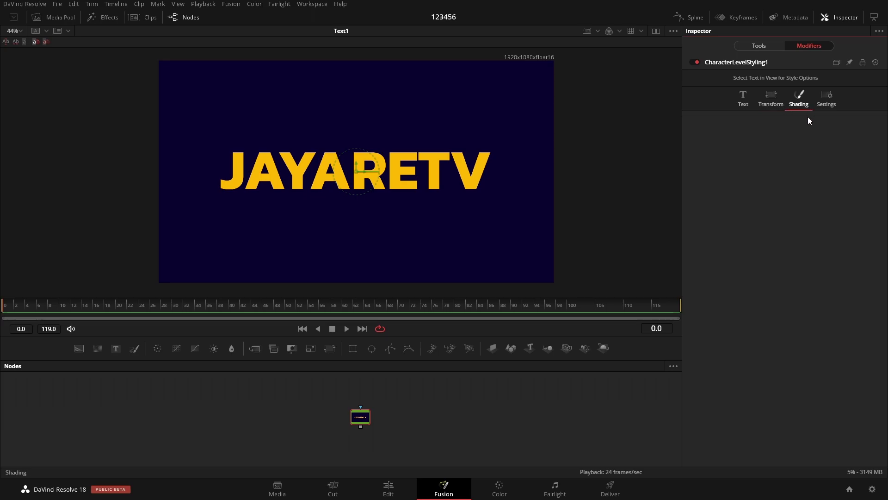
pyautogui.click(827, 98)
pyautogui.click(745, 100)
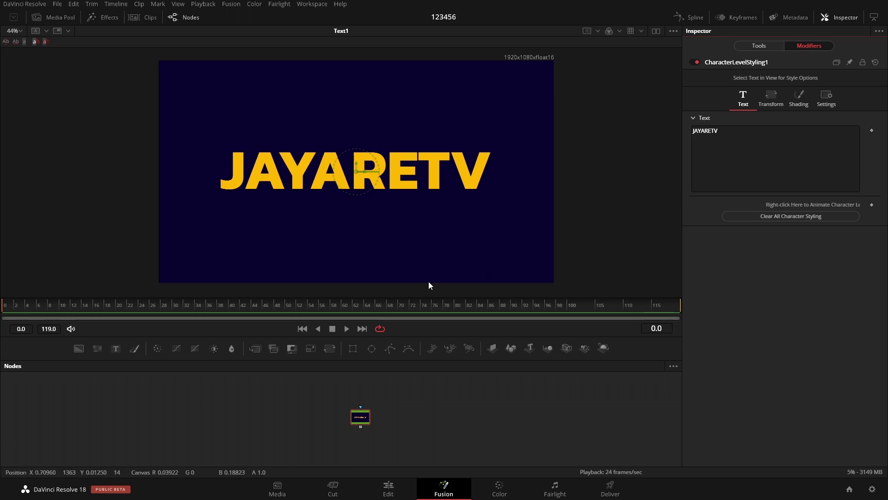
pyautogui.click(360, 419)
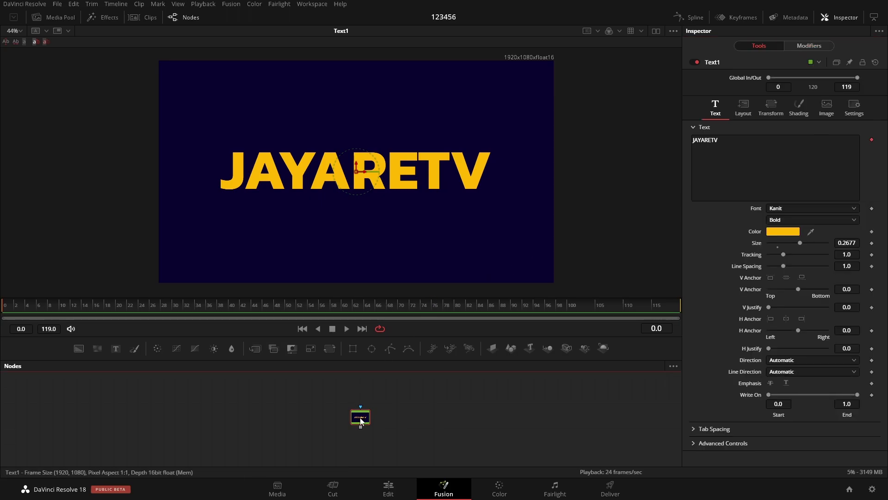
pyautogui.click(809, 46)
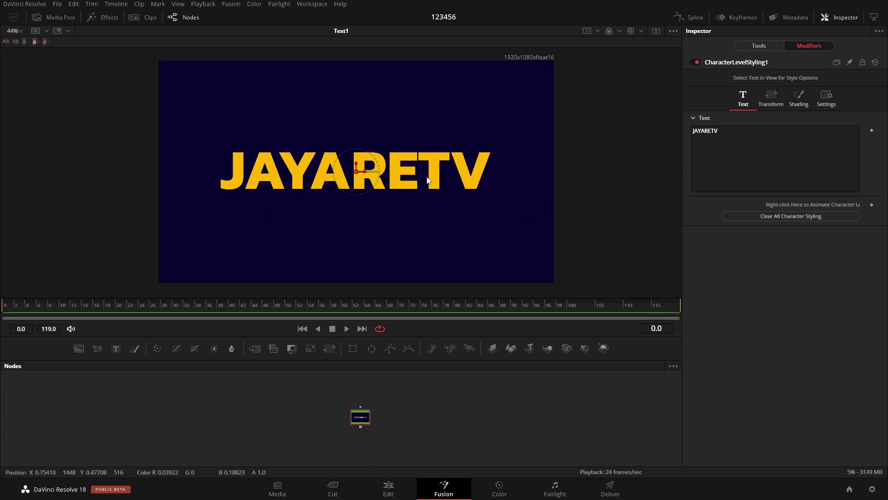
# - Select the letter J and style it Bold in magenta #f700ff
pyautogui.moveTo(201, 139); pyautogui.dragTo(238, 191)
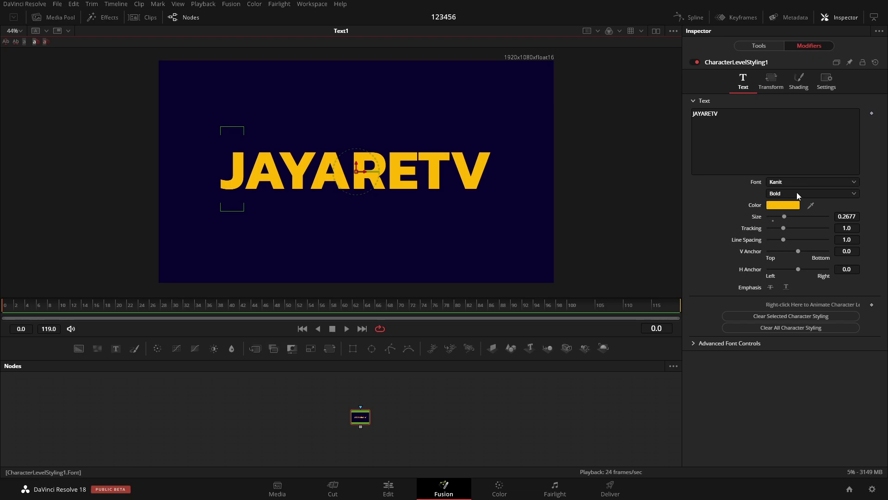
pyautogui.click(782, 193)
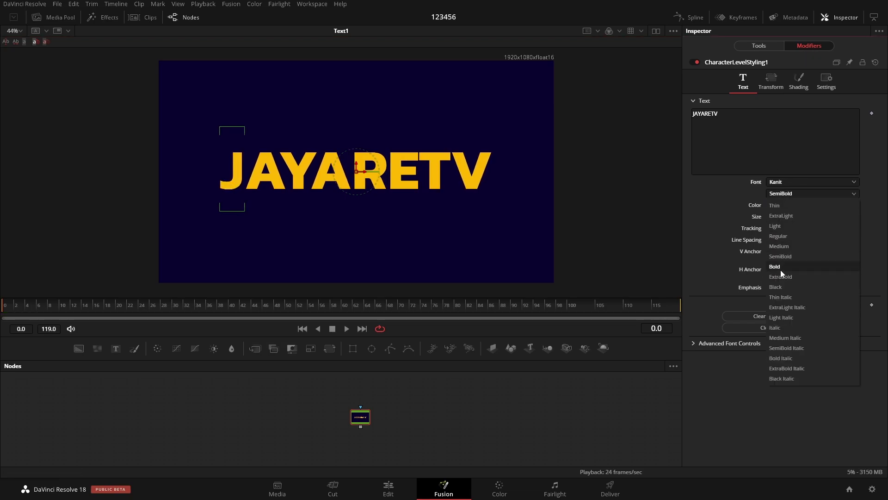
pyautogui.click(715, 220)
pyautogui.click(777, 205)
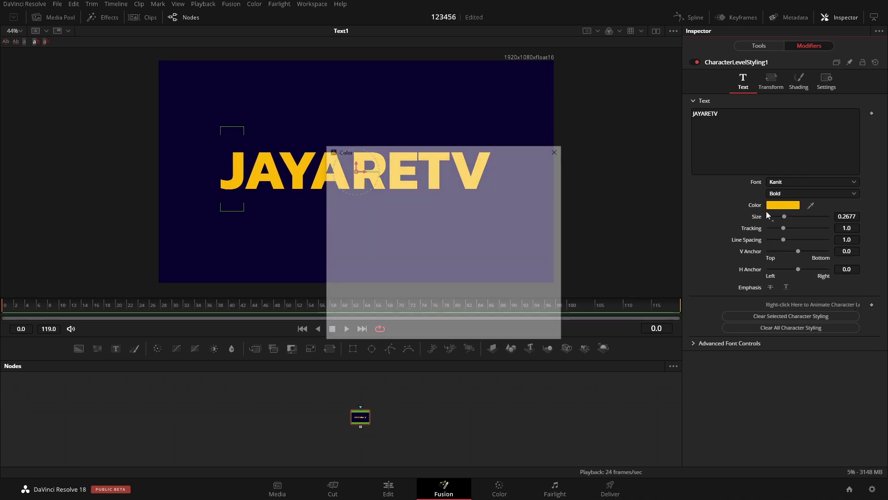
pyautogui.moveTo(469, 171); pyautogui.dragTo(456, 168)
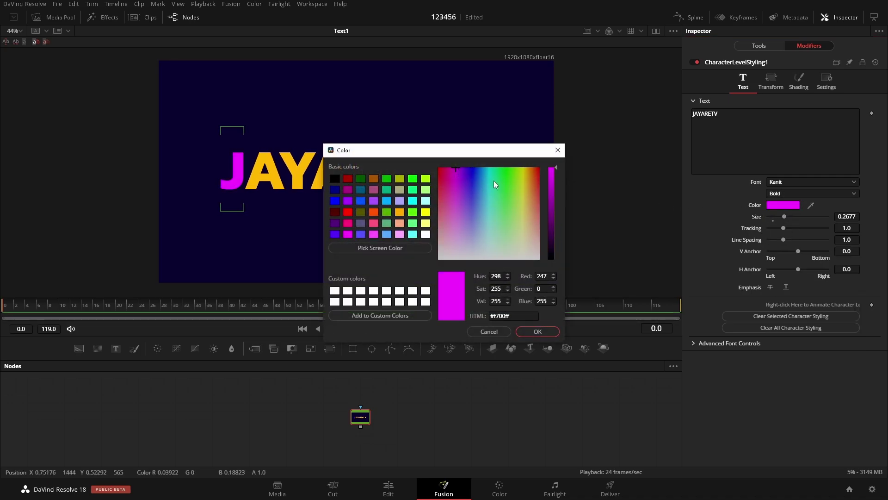
pyautogui.click(538, 331)
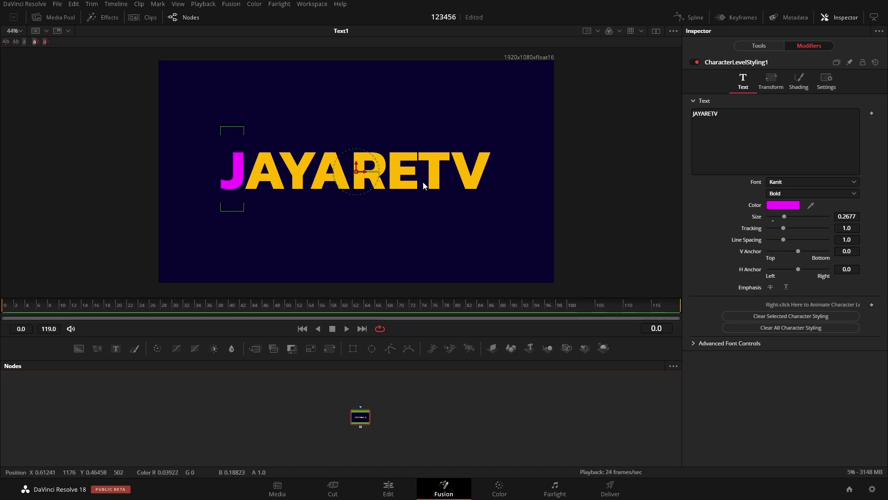
pyautogui.click(770, 81)
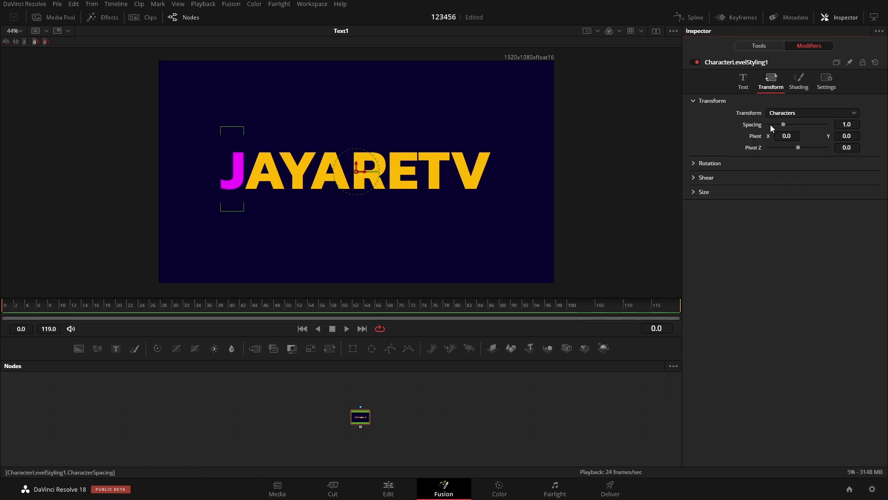
pyautogui.click(799, 81)
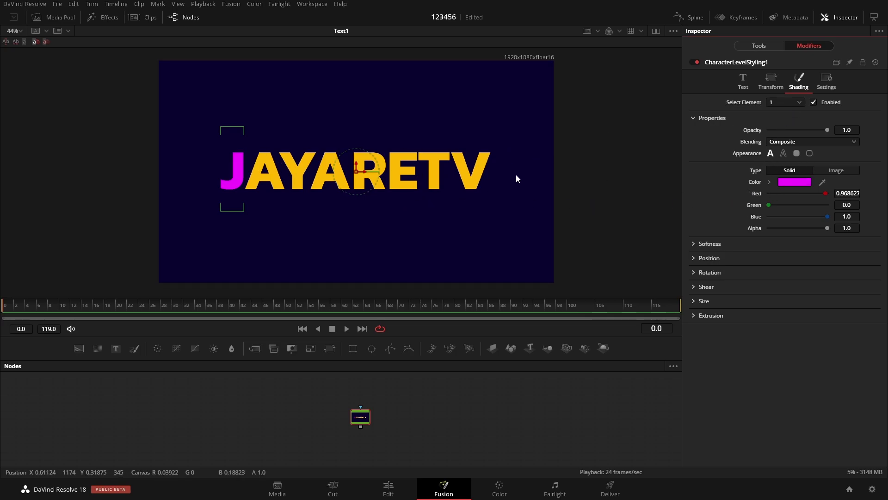
pyautogui.click(746, 84)
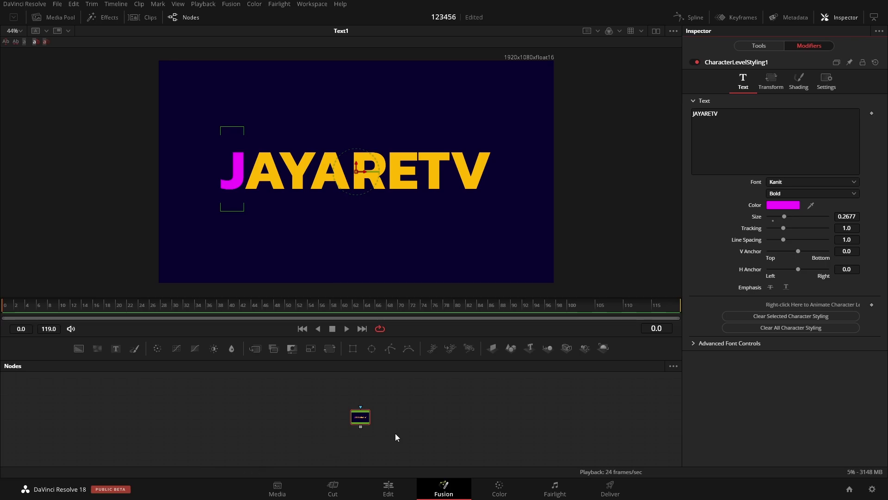
# - Preview magenta and cyan for ETV, cancel to keep it yellow, and show the clip thumbnails
pyautogui.click(360, 417)
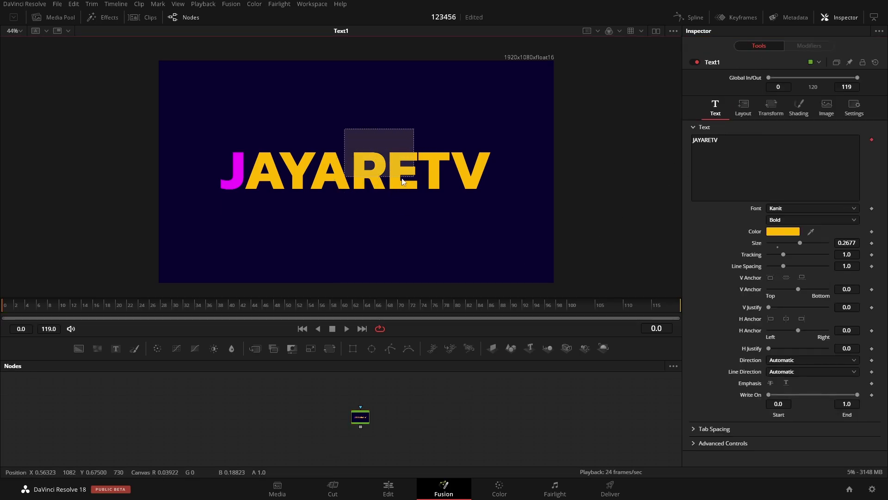
pyautogui.click(712, 150)
pyautogui.hotkey('shift', 'Left')
pyautogui.hotkey('shift', 'Left')
pyautogui.hotkey('shift', 'Left')
pyautogui.click(783, 231)
pyautogui.click(454, 175)
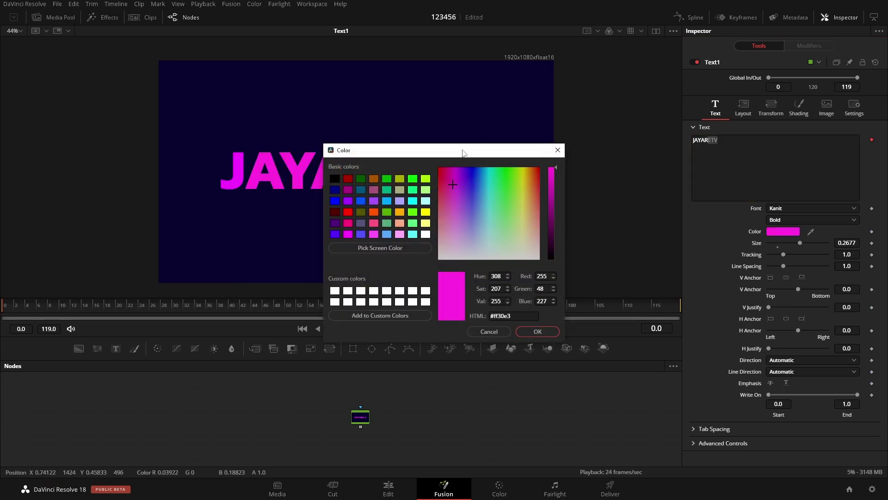
pyautogui.moveTo(416, 150); pyautogui.dragTo(450, 217)
pyautogui.click(525, 254)
pyautogui.click(519, 237)
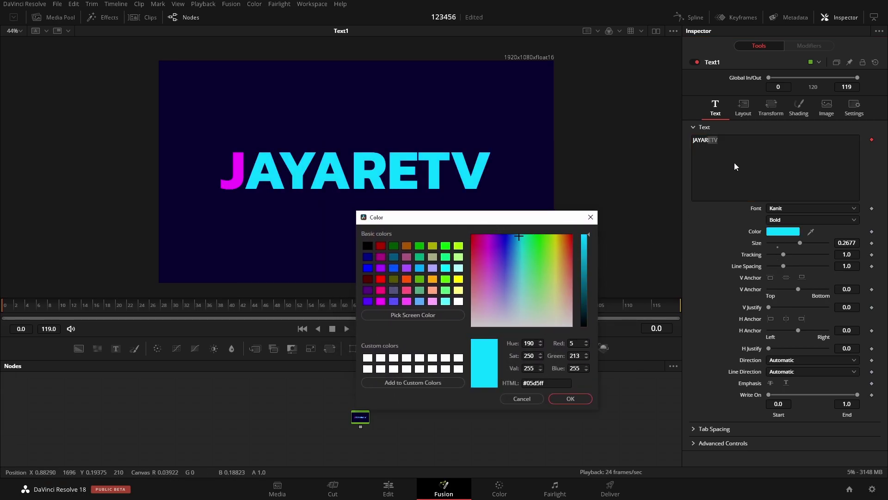
pyautogui.click(521, 400)
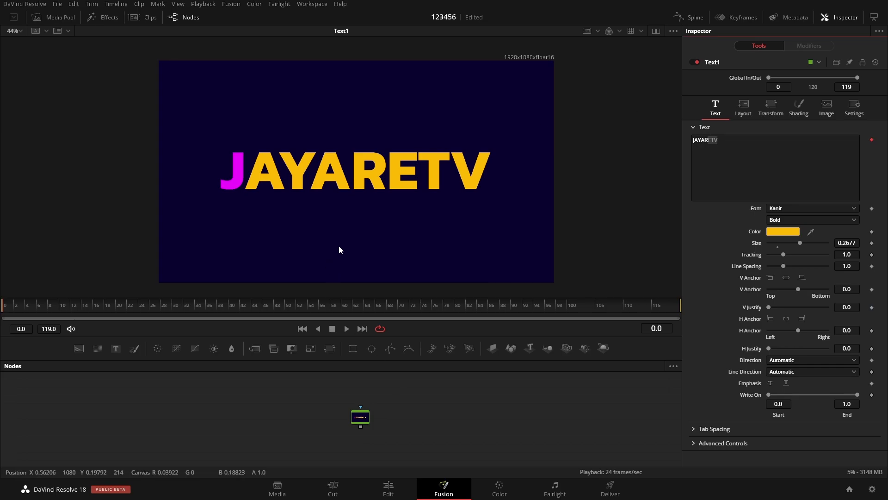
pyautogui.click(143, 18)
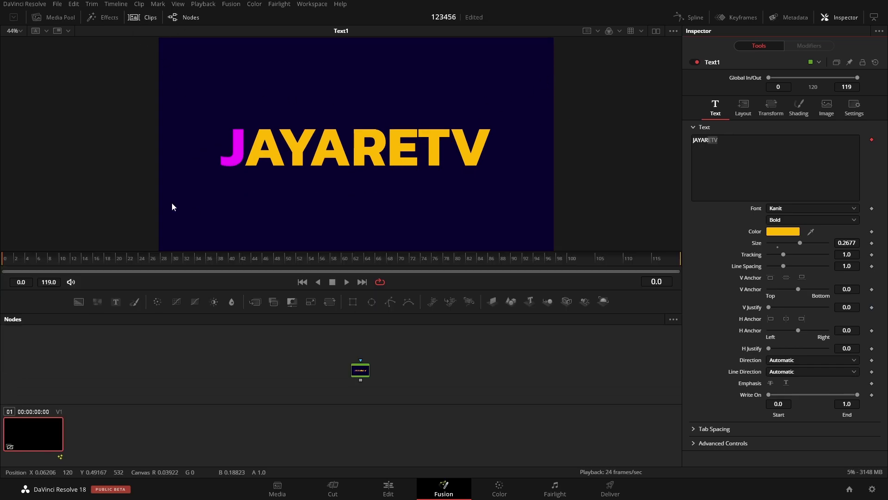
# - Load the saved Drop Shadow composition onto the clip, then hide the clips and enlarge the node editor
pyautogui.rightClick(36, 432)
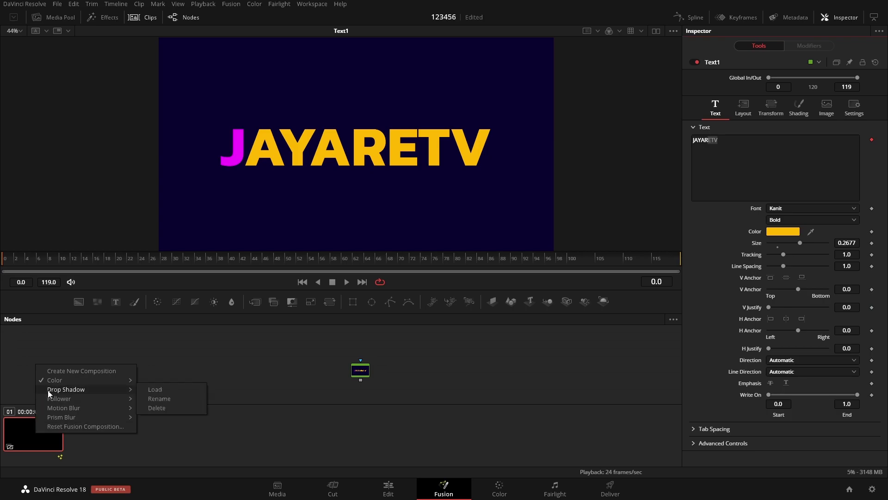
pyautogui.moveTo(49, 401)
pyautogui.click(149, 387)
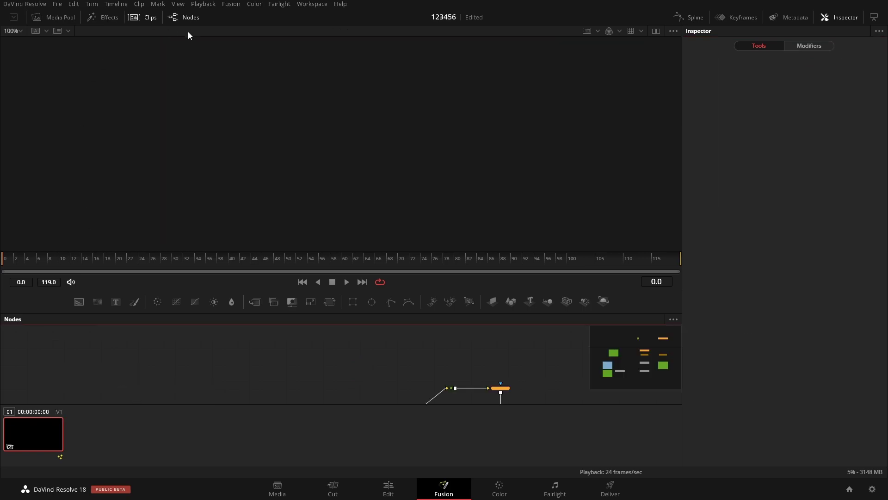
pyautogui.click(158, 21)
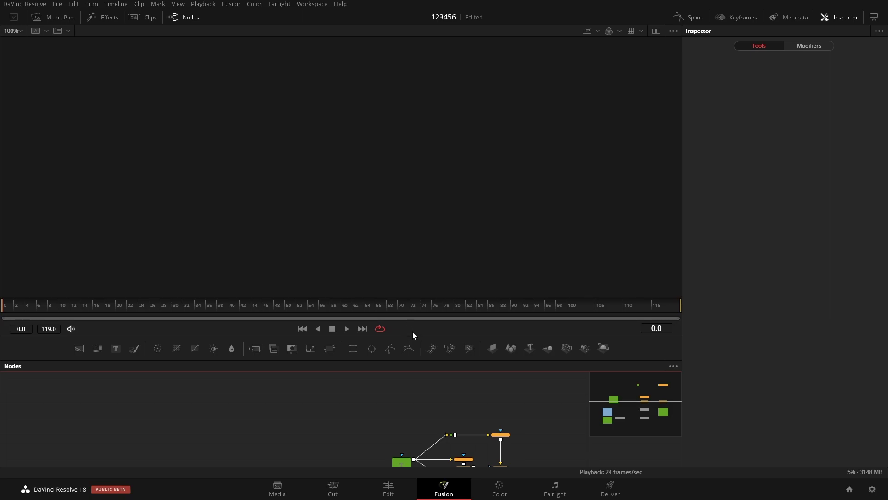
pyautogui.moveTo(415, 337); pyautogui.dragTo(407, 280)
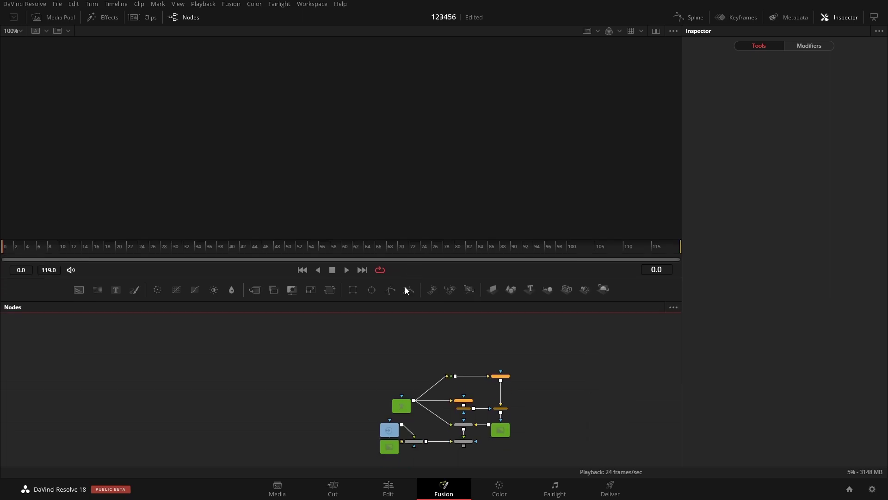
# - View Merge1 in the viewer at 100% zoom, then move the Text1 node higher
pyautogui.click(464, 442)
pyautogui.moveTo(464, 442); pyautogui.dragTo(358, 31)
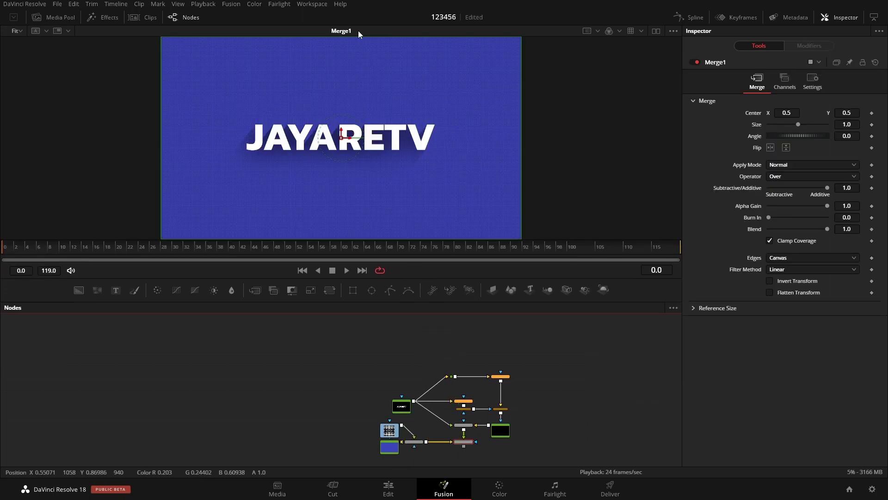
pyautogui.click(18, 30)
pyautogui.click(16, 86)
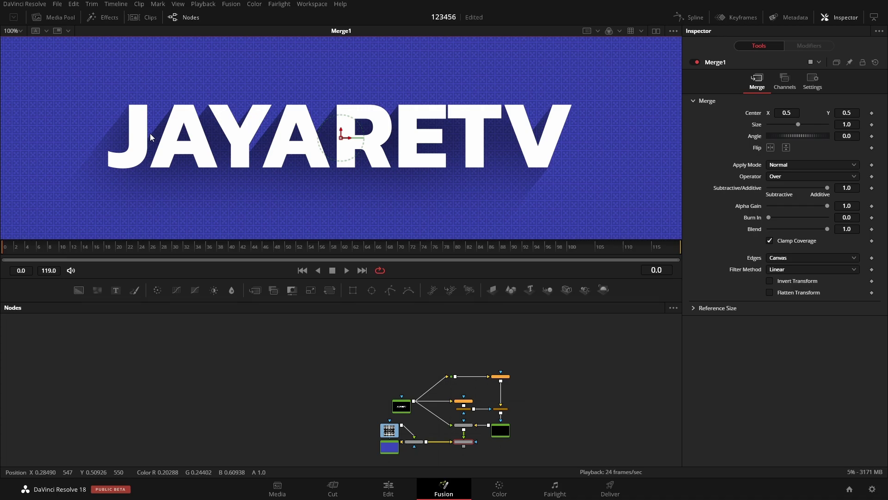
pyautogui.click(401, 410)
pyautogui.moveTo(401, 409); pyautogui.dragTo(389, 361)
# - View Text1, then add a Drop Shadow node fed by Text1 and view its result
pyautogui.press('1')
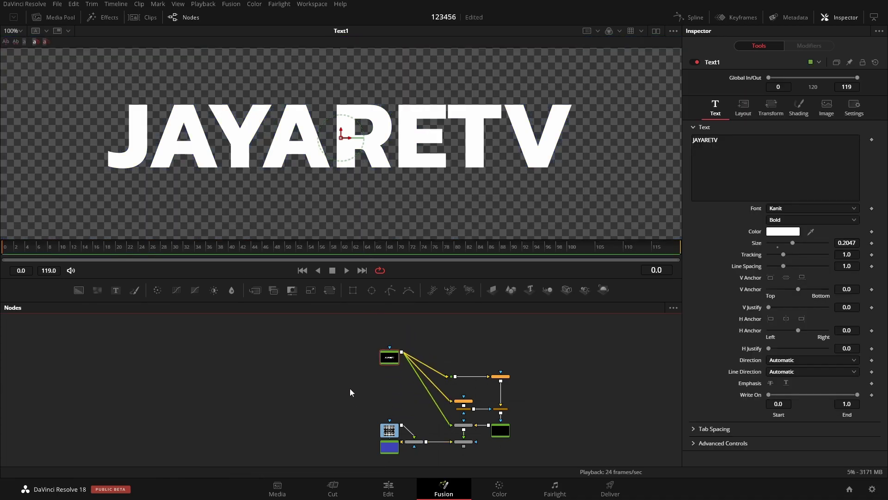
pyautogui.click(350, 388)
pyautogui.hotkey('shift', 'space')
pyautogui.write('ba')
pyautogui.press('BackSpace')
pyautogui.press('BackSpace')
pyautogui.write('drop')
pyautogui.press('Return')
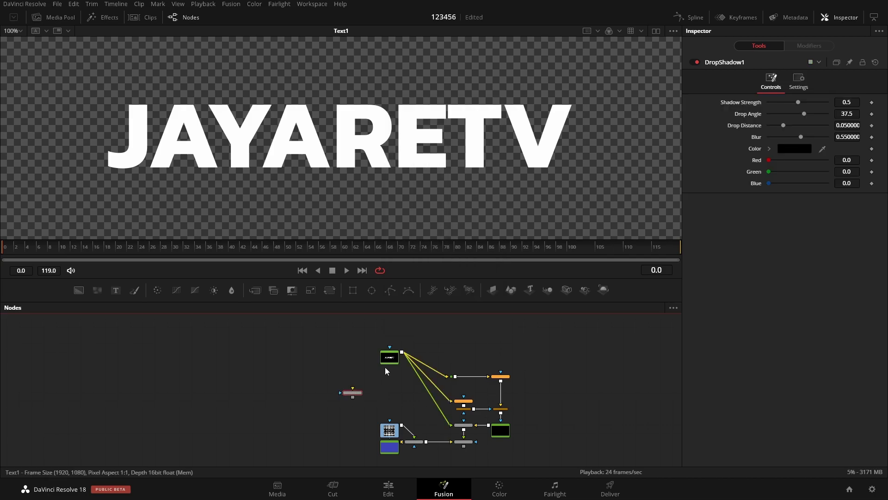
pyautogui.moveTo(402, 352); pyautogui.dragTo(354, 392)
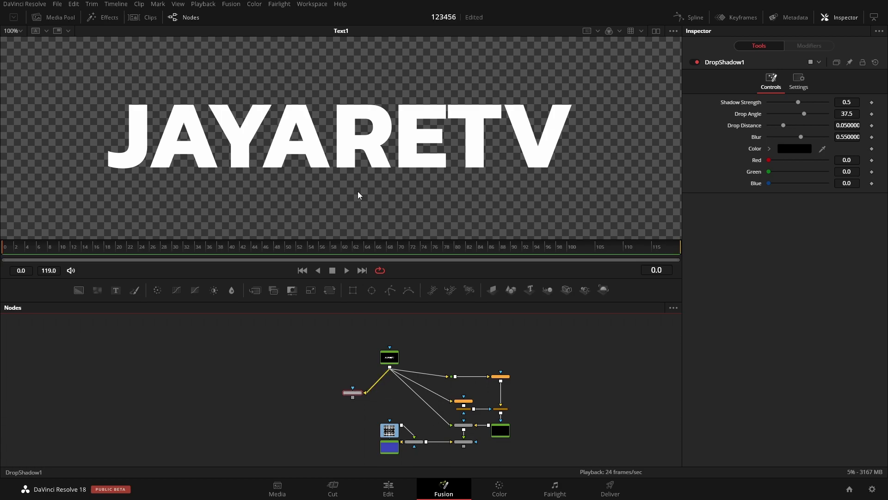
pyautogui.press('1')
# - Experiment with the shadow blur, then delete the Drop Shadow node and view the Merge1 composite
pyautogui.moveTo(803, 135); pyautogui.dragTo(618, 178)
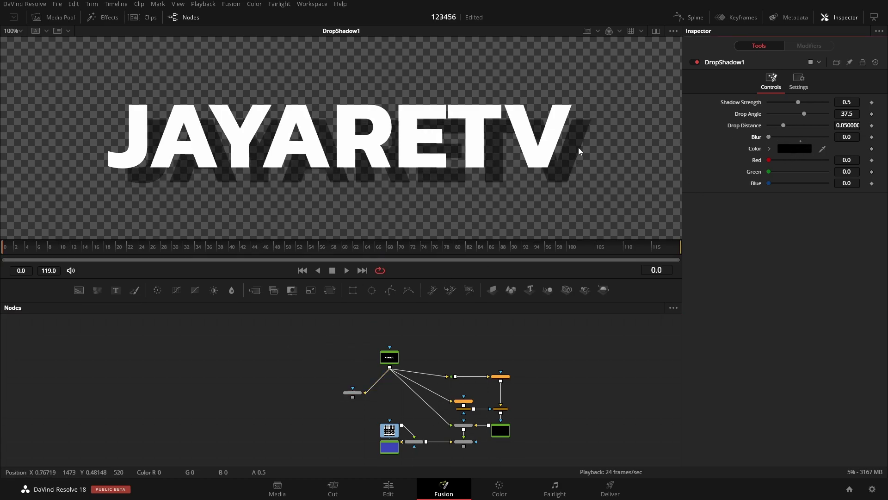
pyautogui.moveTo(773, 137)
pyautogui.mouseDown()
pyautogui.moveTo(798, 140)
pyautogui.moveTo(790, 140)
pyautogui.mouseUp()
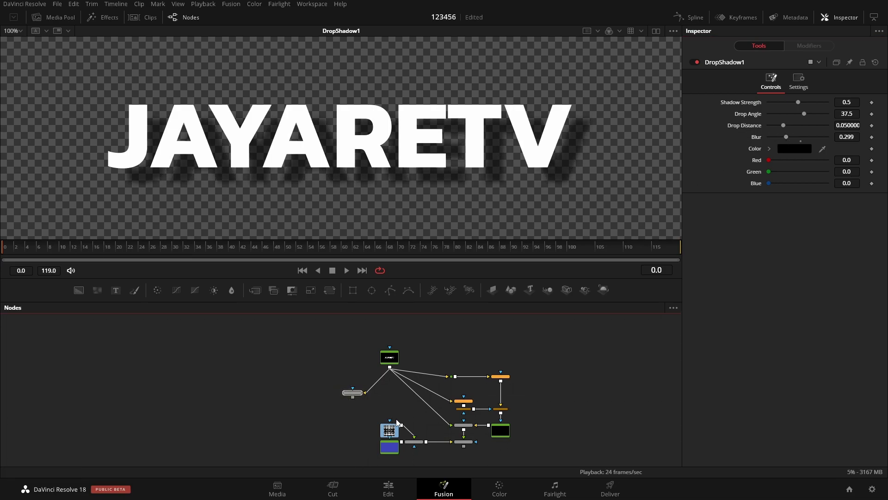
pyautogui.press('Delete')
pyautogui.moveTo(463, 441); pyautogui.dragTo(332, 121)
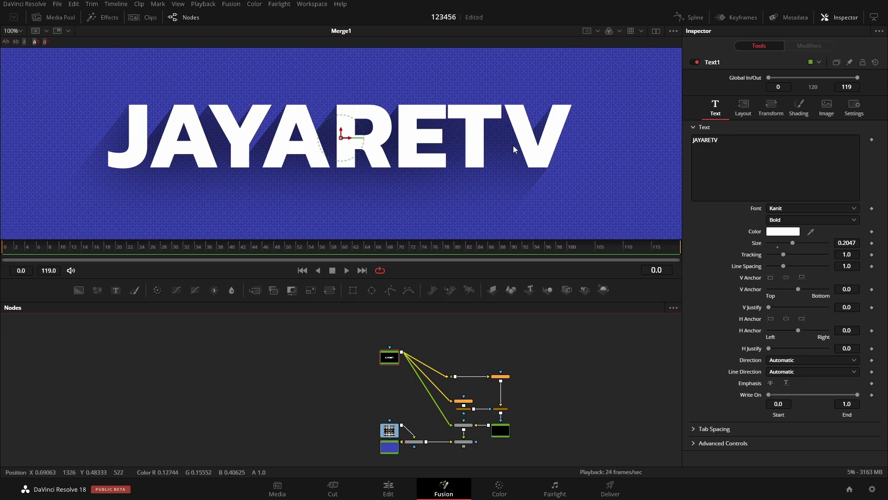
# - Save the project and move the Text1 node lower, beside the shadow chain in the node graph
pyautogui.hotkey('ctrl', 's')
pyautogui.moveTo(391, 362); pyautogui.dragTo(386, 403)
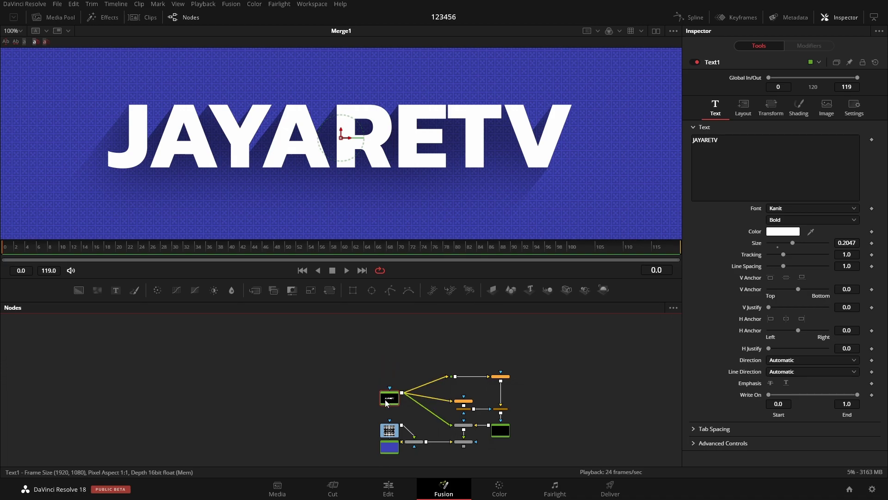
pyautogui.moveTo(515, 405); pyautogui.dragTo(511, 391)
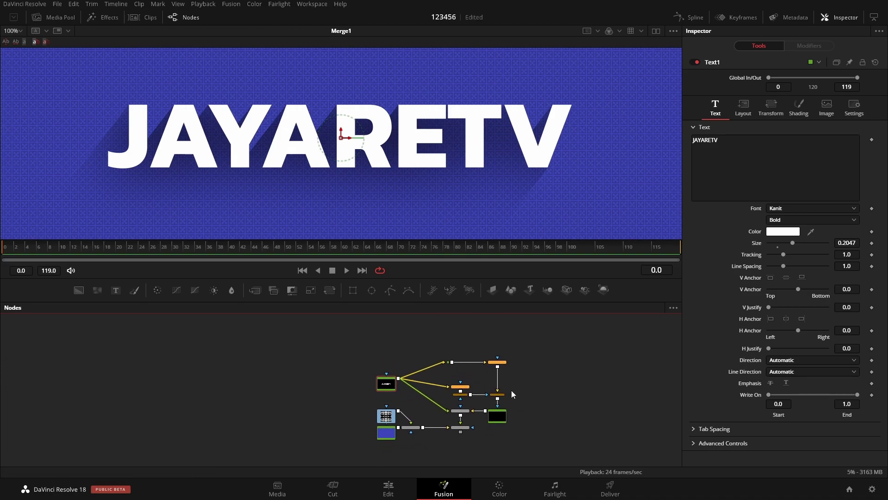
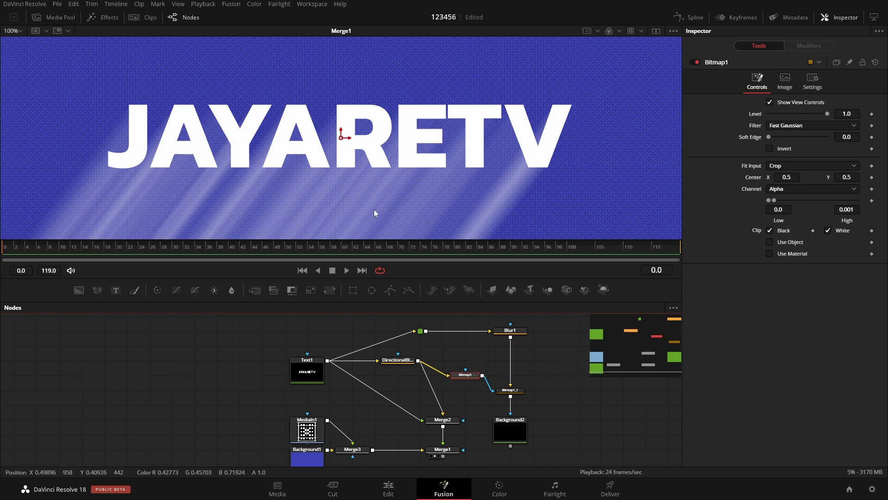
# - Feed Background2 into Merge2, line DirectionalBlur up before Bitmap1, and preview the blur and Bitmap1 mask
pyautogui.moveTo(442, 415); pyautogui.dragTo(524, 440)
pyautogui.click(524, 439)
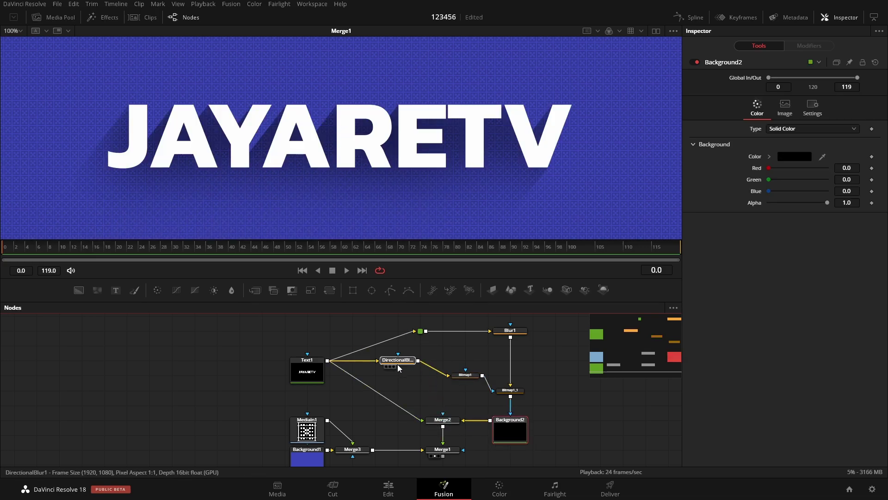
pyautogui.moveTo(398, 360); pyautogui.dragTo(419, 375)
pyautogui.press('1')
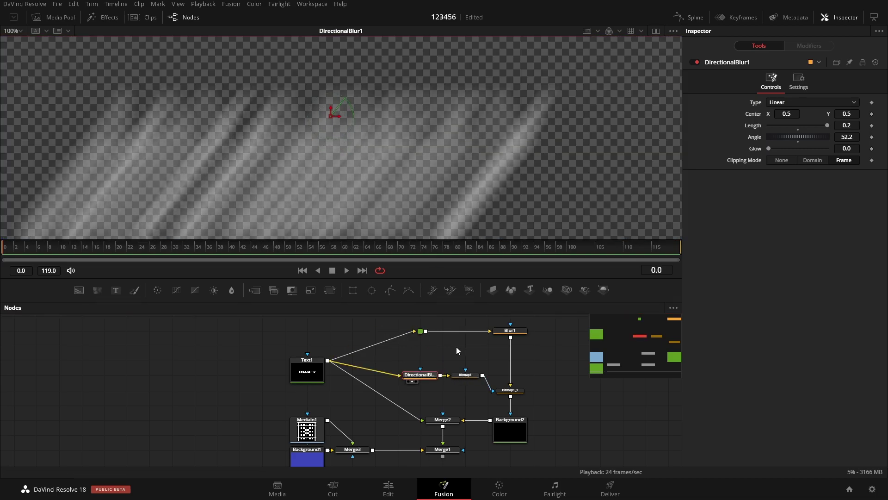
pyautogui.click(466, 378)
pyautogui.press('2')
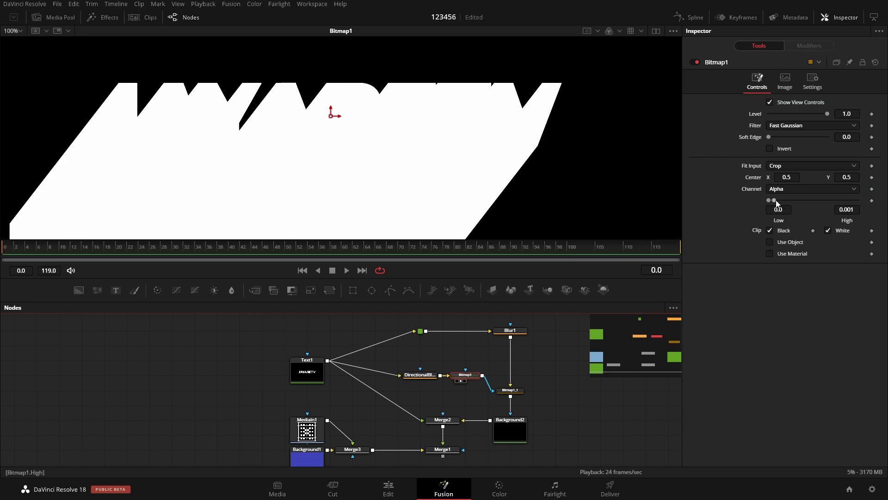
pyautogui.click(408, 381)
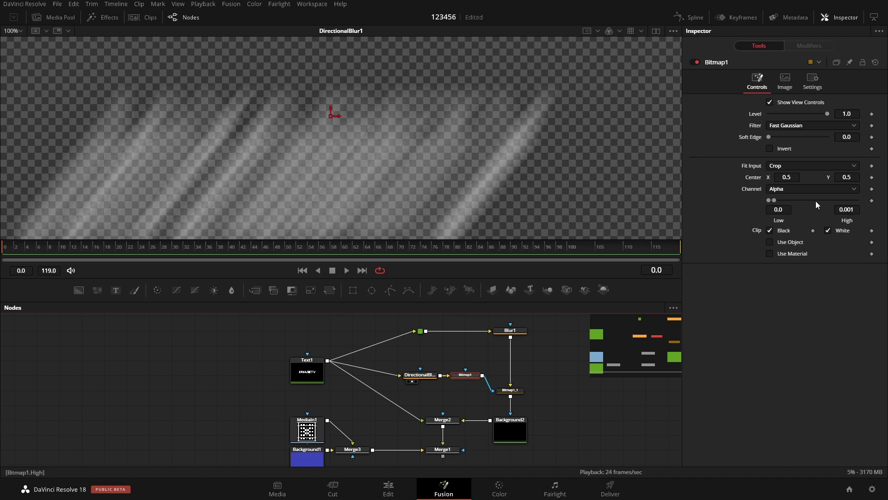
# - Use Bitmap1's shape as Background2's mask and view the Merge1 composite
pyautogui.moveTo(465, 375); pyautogui.dragTo(465, 360)
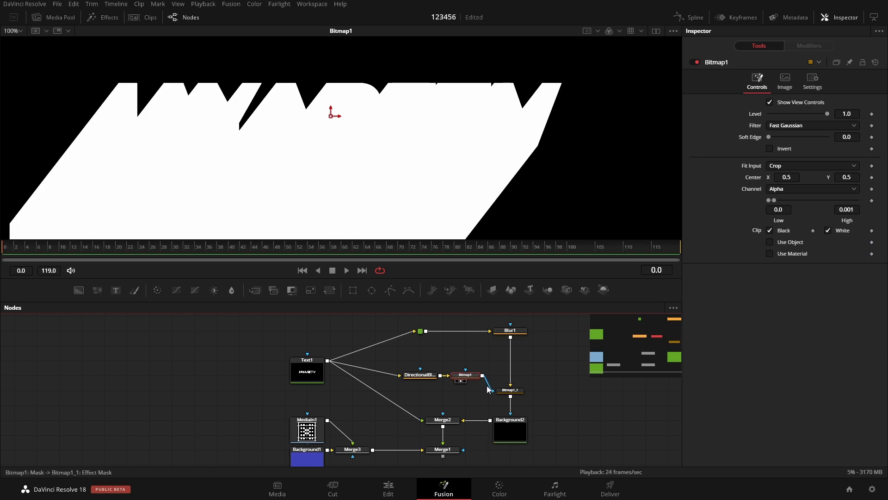
pyautogui.moveTo(489, 389); pyautogui.dragTo(510, 414)
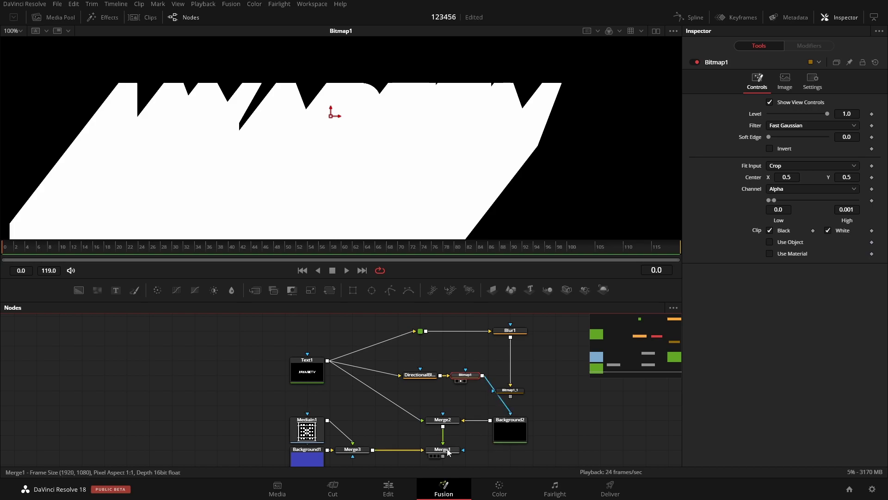
pyautogui.press('1')
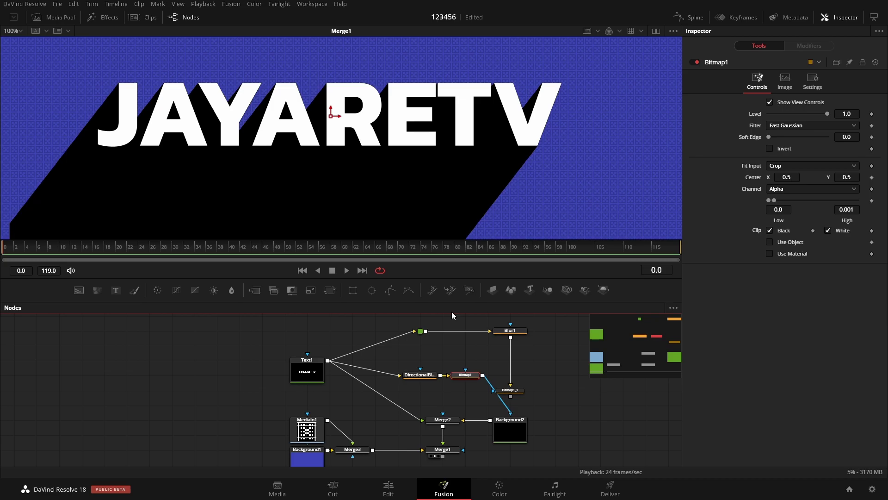
# - Disconnect Bitmap1's mask from Background2 after checking the Text1 and Blur1 outputs
pyautogui.press('1')
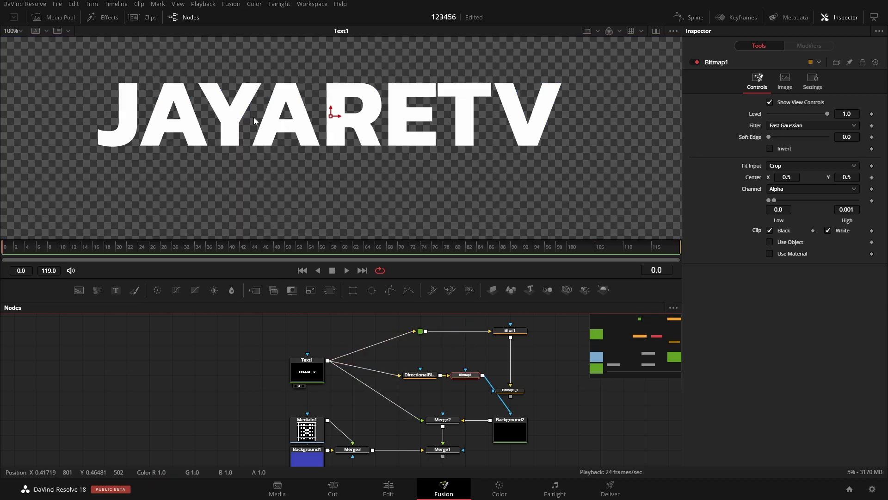
pyautogui.click(500, 337)
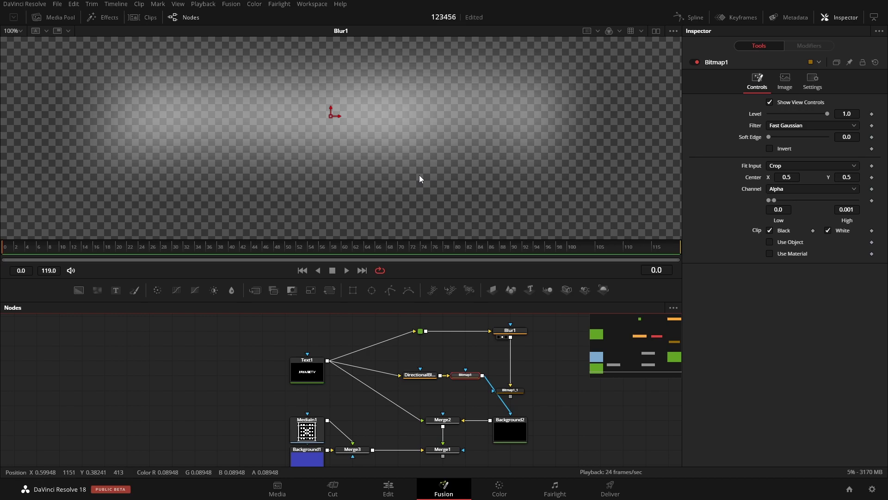
pyautogui.click(507, 408)
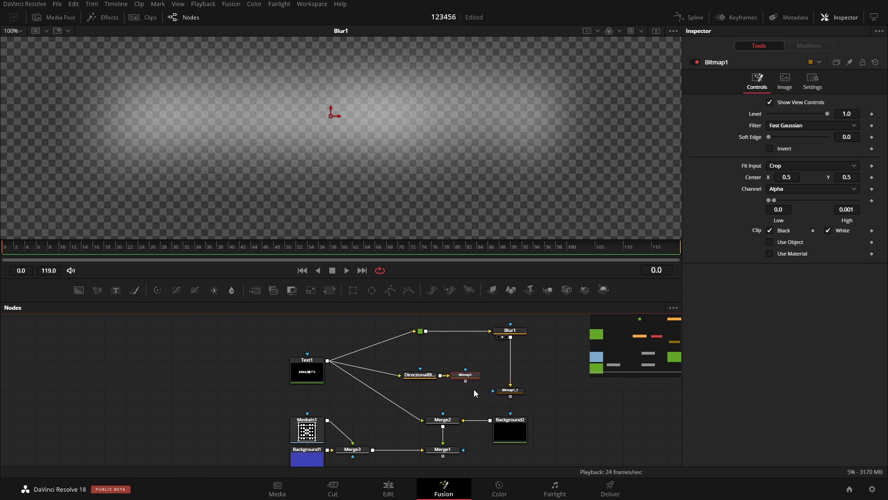
pyautogui.moveTo(470, 378); pyautogui.dragTo(395, 172)
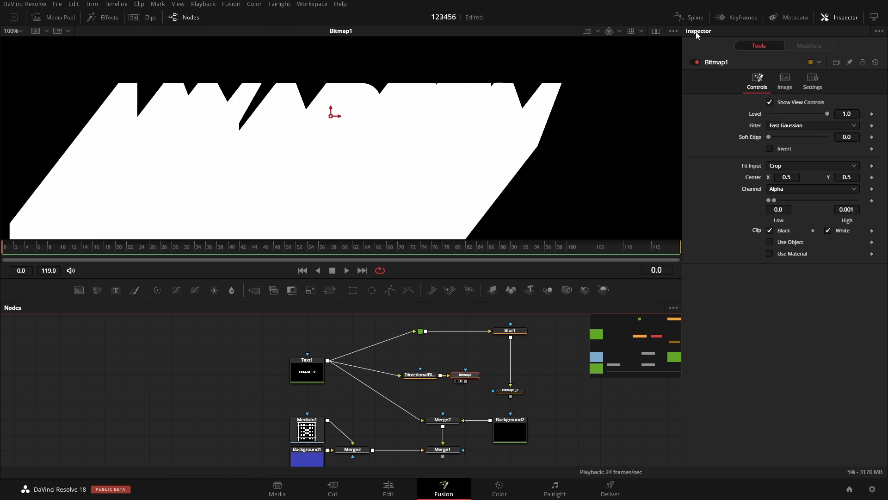
# - Split the viewer, with Bitmap1 on the left and Bitmap1_1 fit to the right view
pyautogui.click(656, 31)
pyautogui.moveTo(482, 375); pyautogui.dragTo(211, 168)
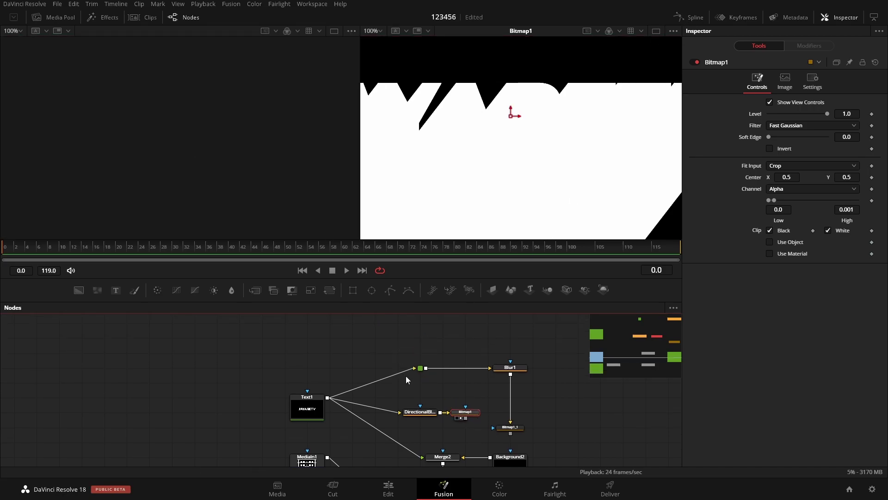
pyautogui.press('1')
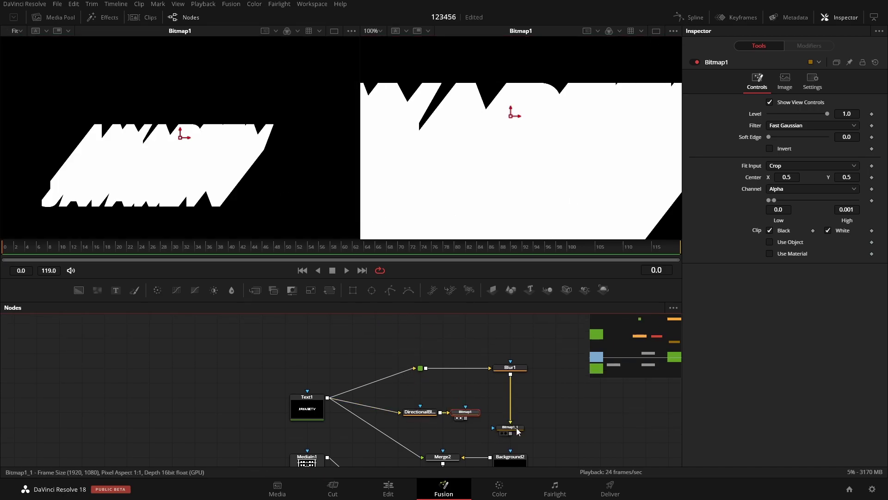
pyautogui.press('2')
pyautogui.click(373, 31)
pyautogui.click(382, 44)
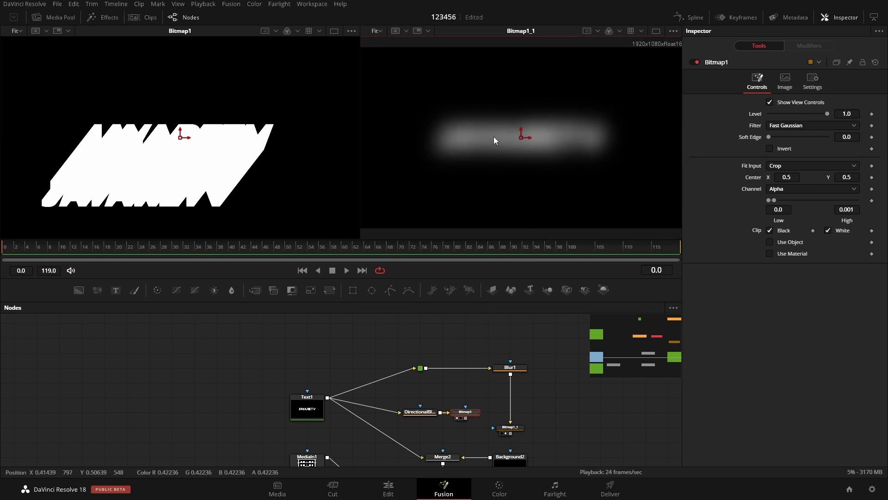
# - Mask Bitmap1_1 with Bitmap1's diagonal shape using Multiply paint mode
pyautogui.click(460, 417)
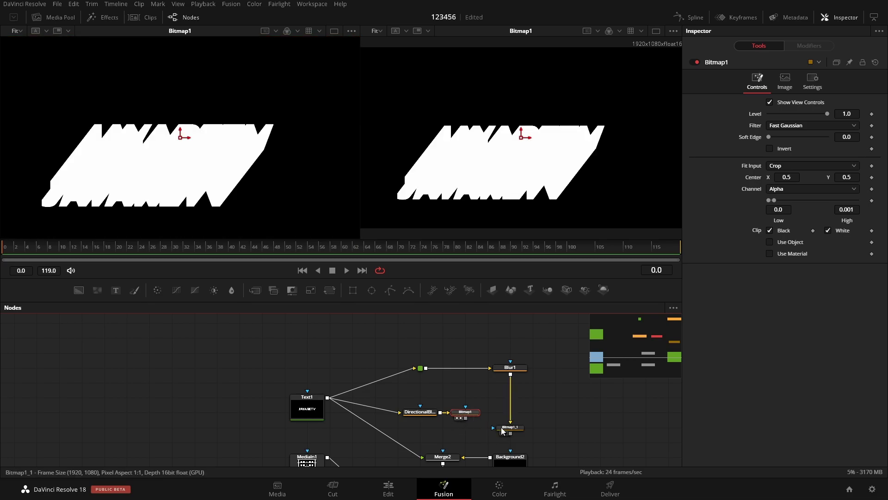
pyautogui.click(503, 432)
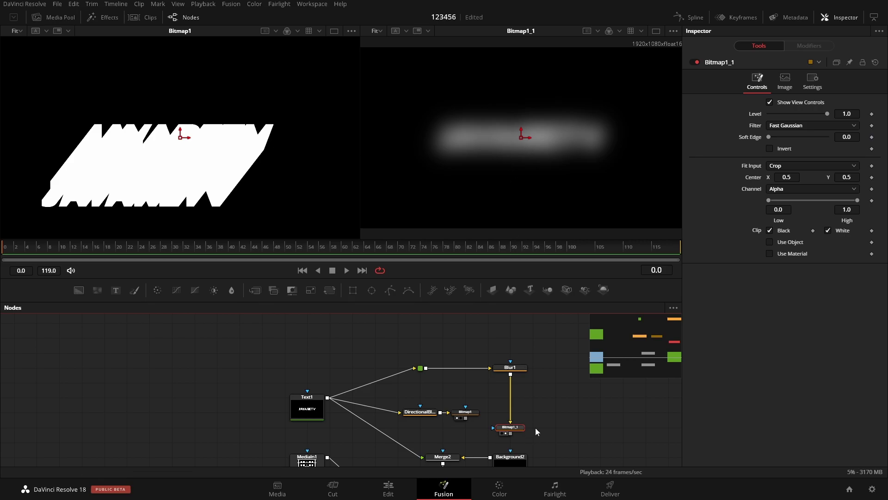
pyautogui.scroll(-3, 534, 433)
pyautogui.moveTo(471, 375); pyautogui.dragTo(493, 391)
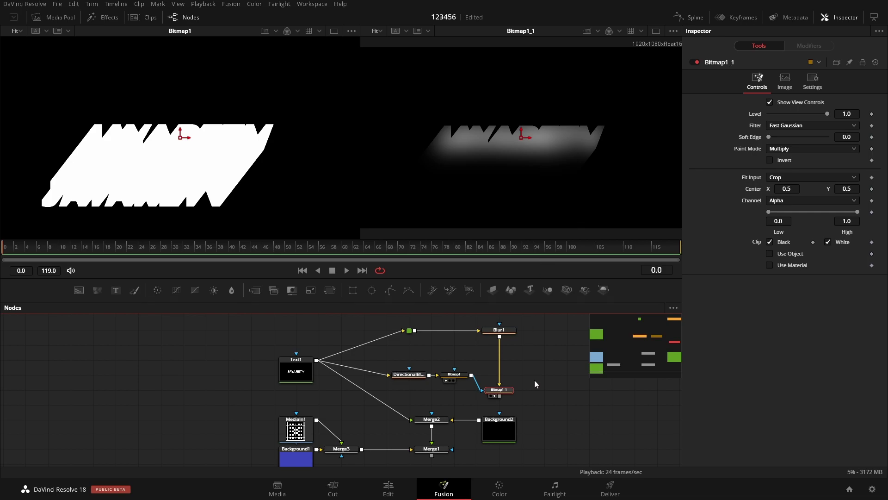
pyautogui.scroll(-3, 532, 370)
# - Connect Bitmap1_1 to Background2's mask, then view Text1 on the left and Merge2 on the right
pyautogui.moveTo(496, 365); pyautogui.dragTo(500, 395)
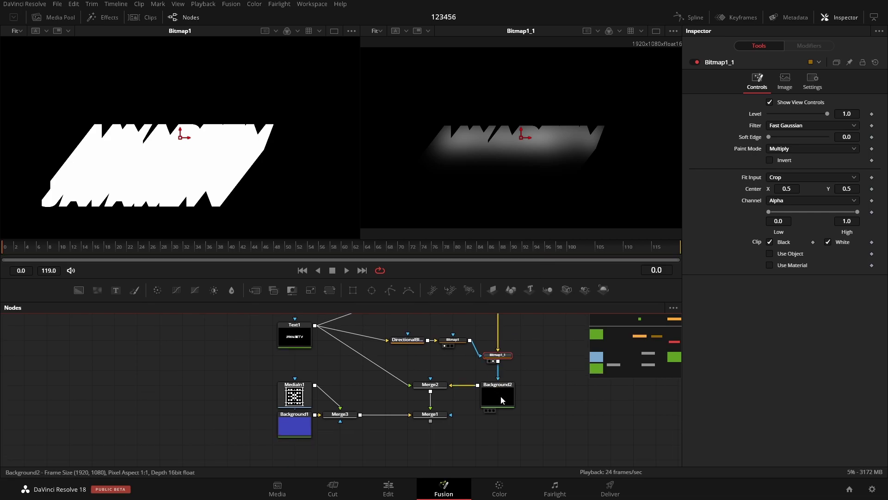
pyautogui.click(490, 410)
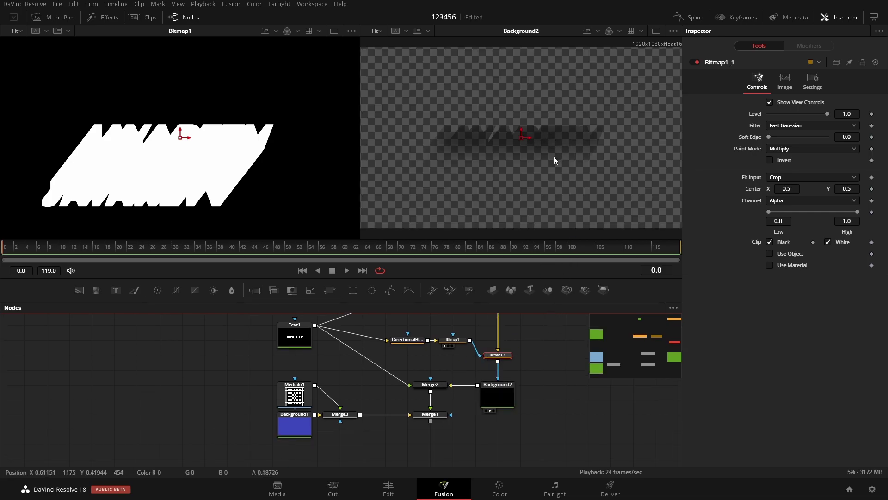
pyautogui.click(506, 400)
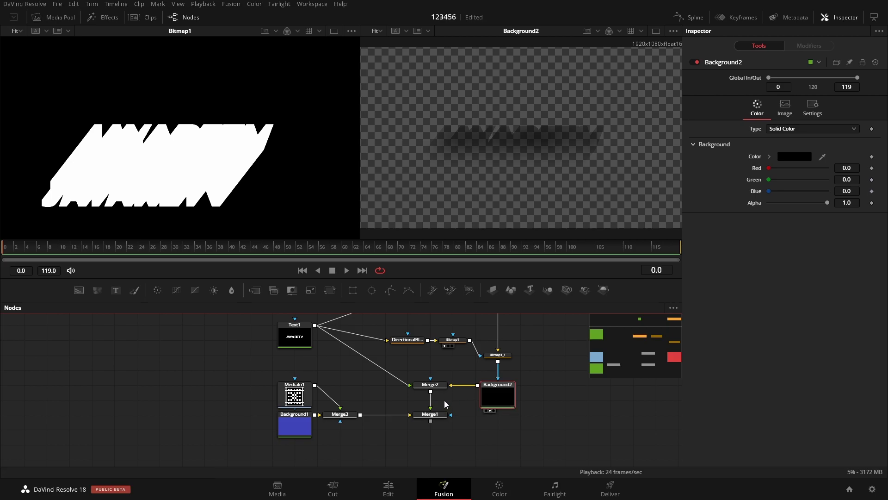
pyautogui.click(282, 350)
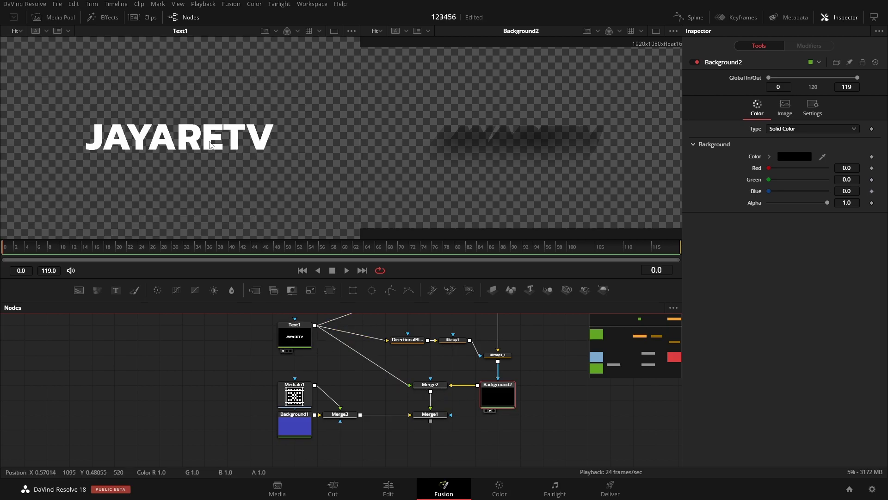
pyautogui.click(426, 391)
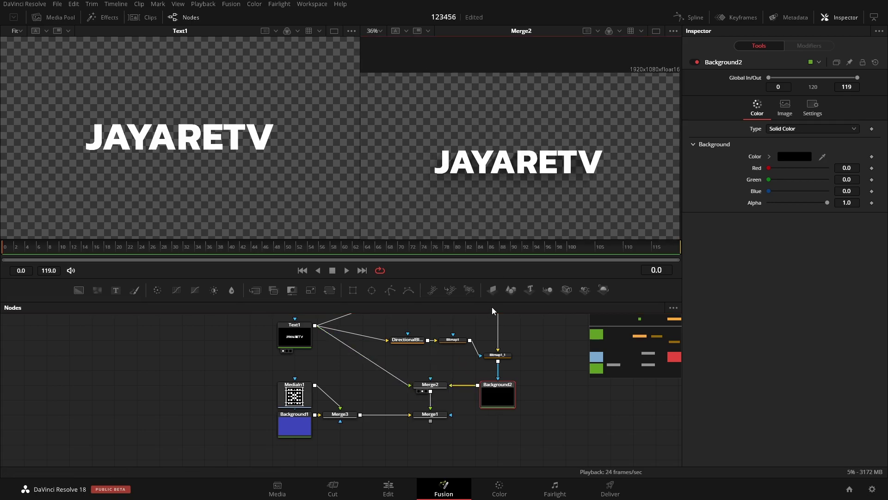
# - Show the Merge1 composite at 100% zoom in a single viewer
pyautogui.click(425, 420)
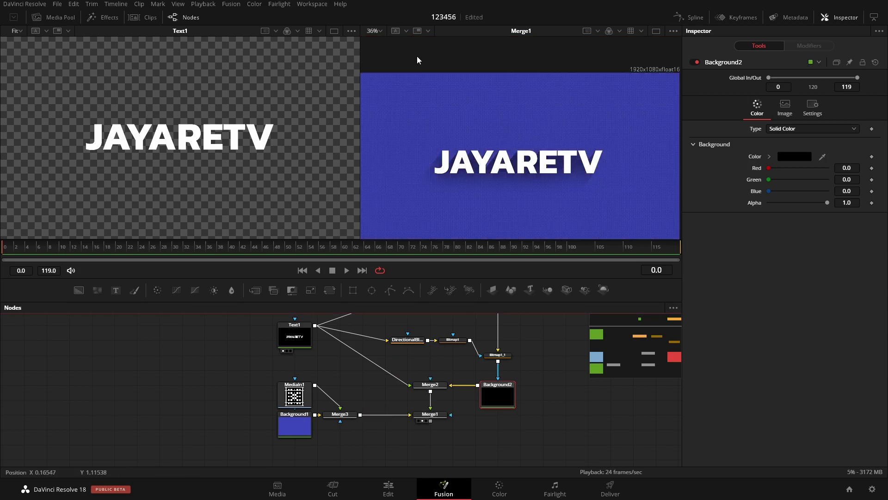
pyautogui.click(379, 30)
pyautogui.click(382, 75)
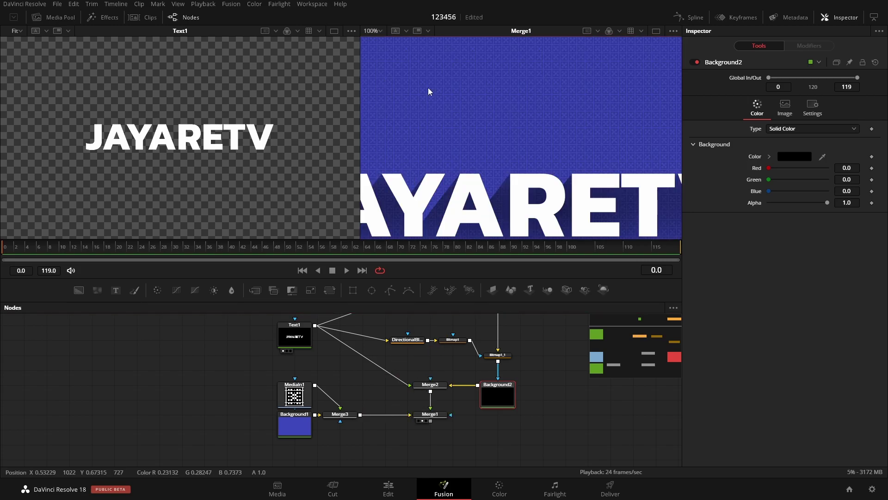
pyautogui.click(656, 31)
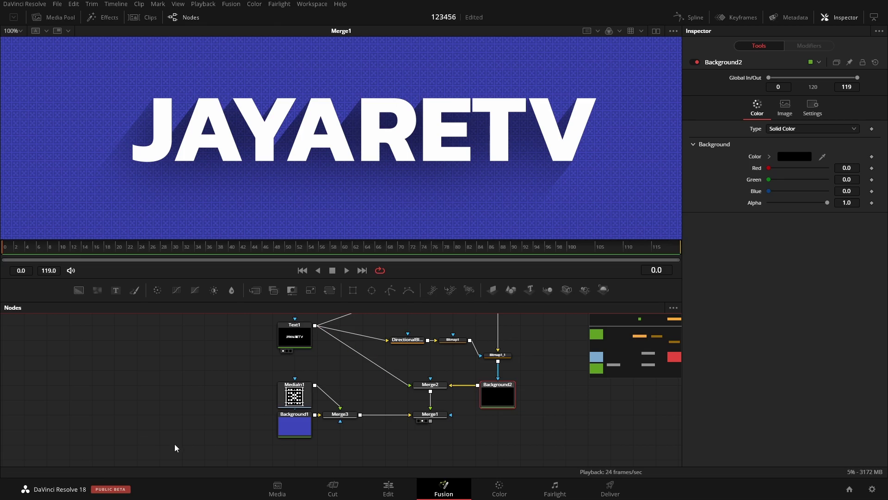
# - Create a new Fusion composition for the clip from its thumbnail in the Clips strip
pyautogui.click(141, 17)
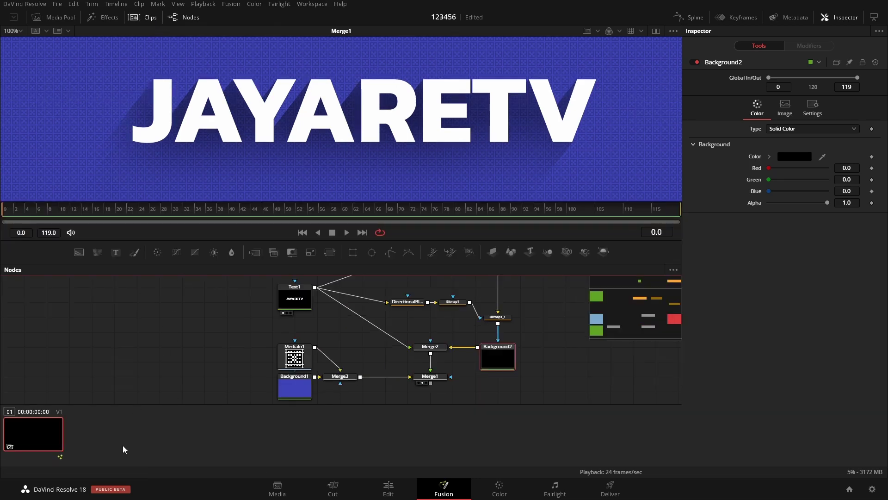
pyautogui.rightClick(42, 439)
pyautogui.click(155, 406)
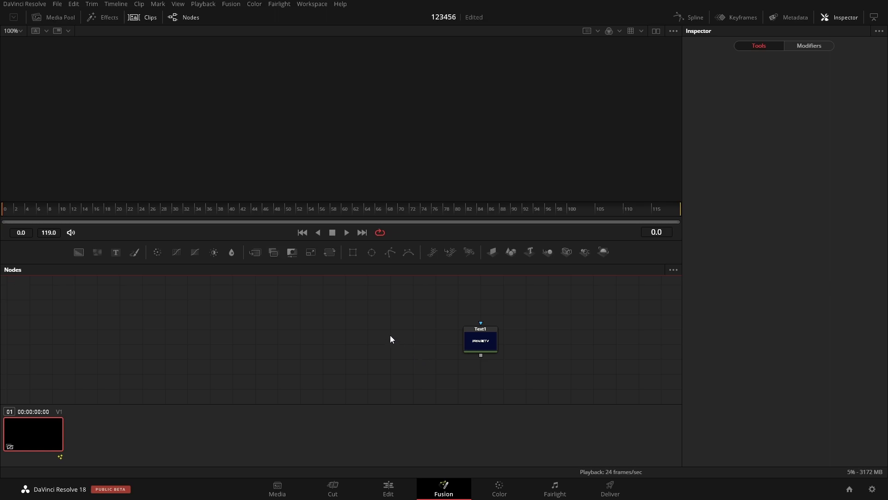
# - View Text1 in an enlarged viewer and move the JAYARETV title right and slightly down
pyautogui.click(481, 340)
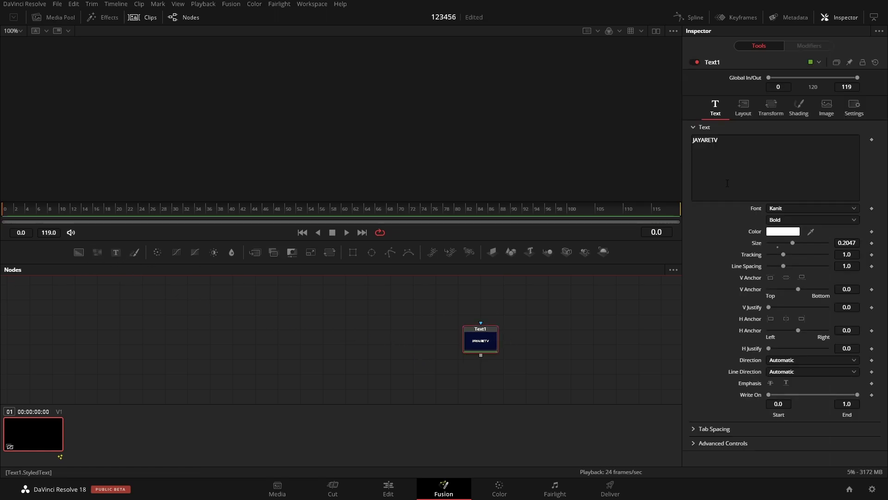
pyautogui.moveTo(468, 345); pyautogui.dragTo(446, 192)
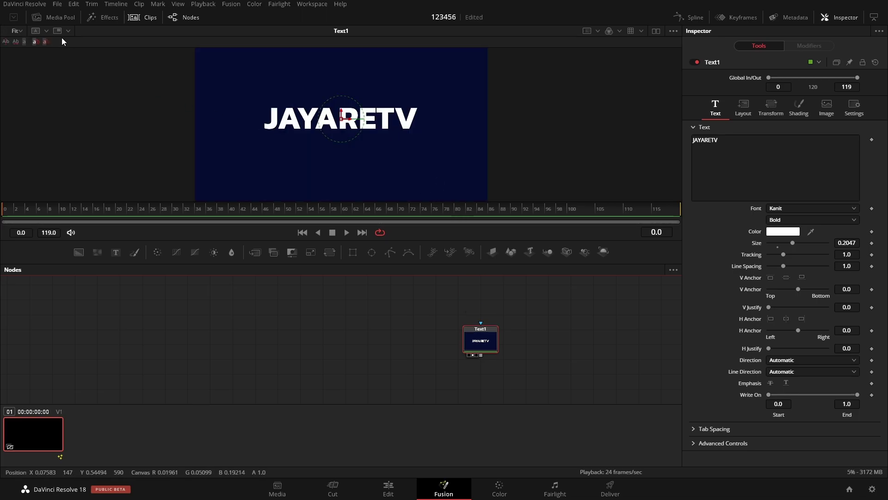
pyautogui.moveTo(359, 246); pyautogui.dragTo(366, 311)
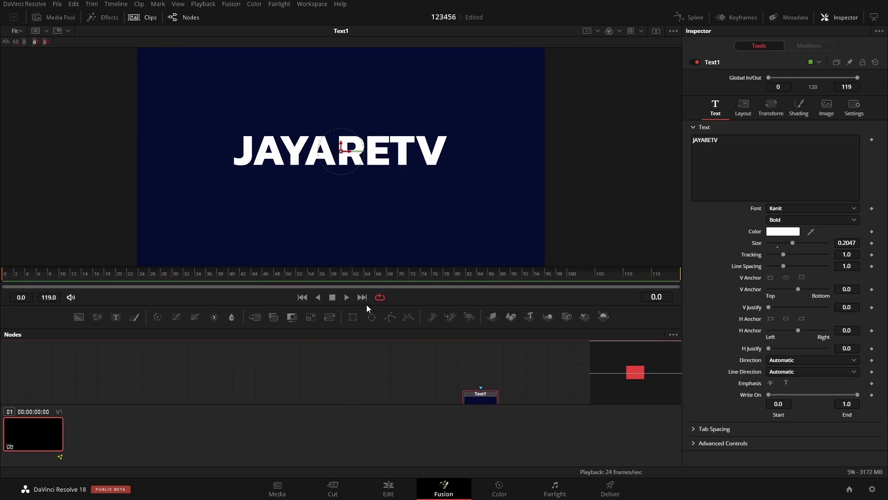
pyautogui.click(143, 20)
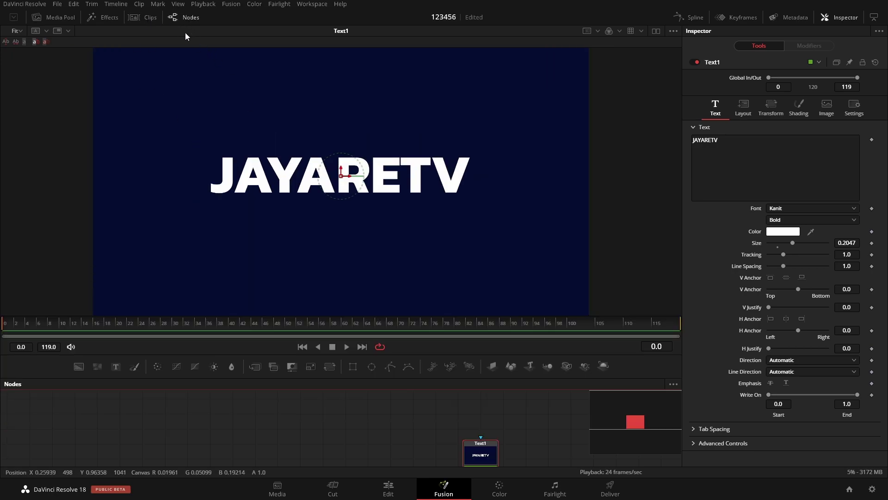
pyautogui.moveTo(526, 444); pyautogui.dragTo(375, 418)
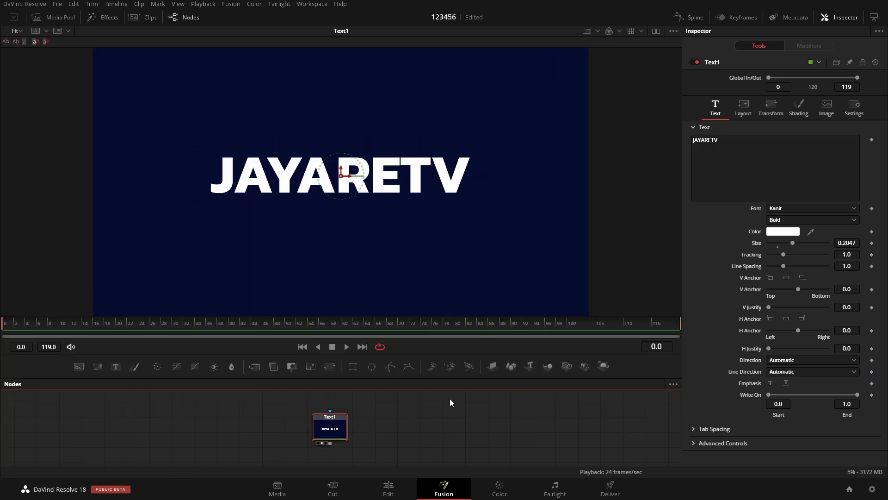
pyautogui.click(745, 107)
pyautogui.moveTo(341, 176); pyautogui.dragTo(402, 197)
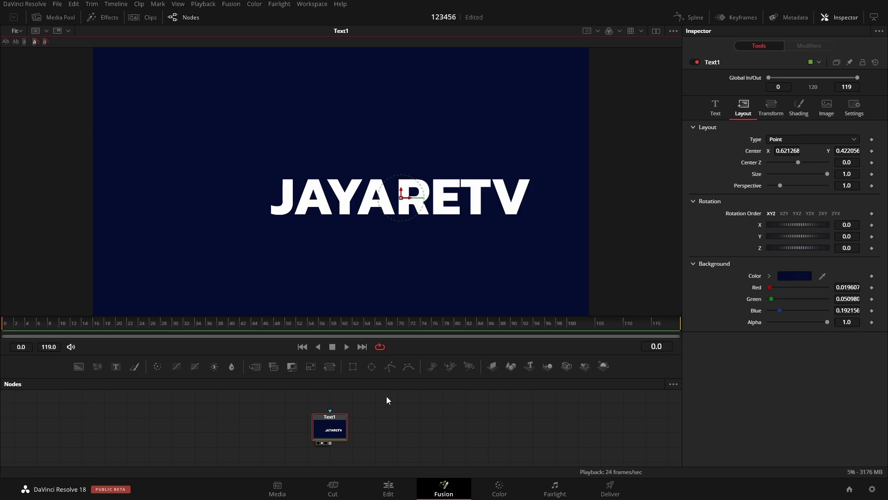
# - Add a Follower modifier to Text1's text and show its settings in the Modifiers tab
pyautogui.click(717, 110)
pyautogui.rightClick(785, 167)
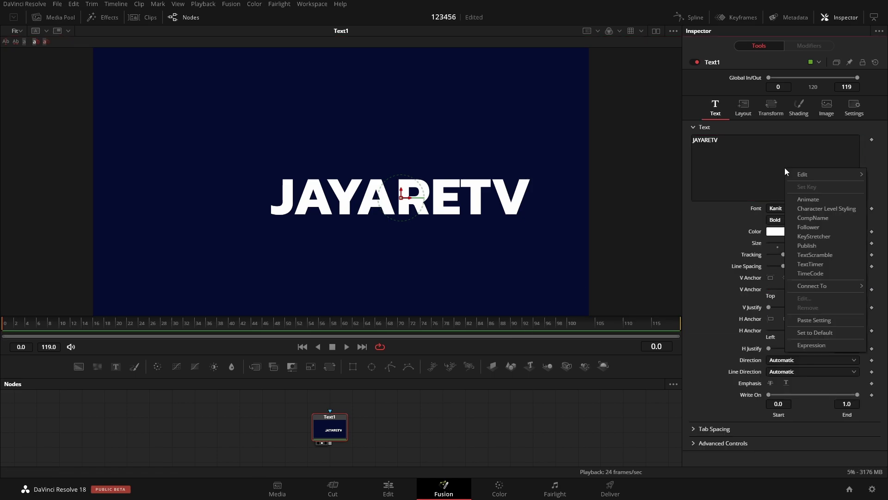
pyautogui.click(818, 227)
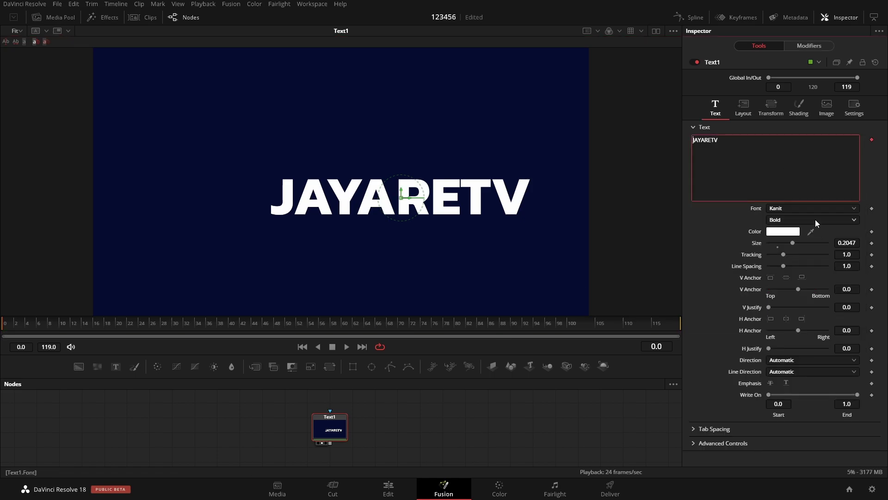
pyautogui.click(815, 47)
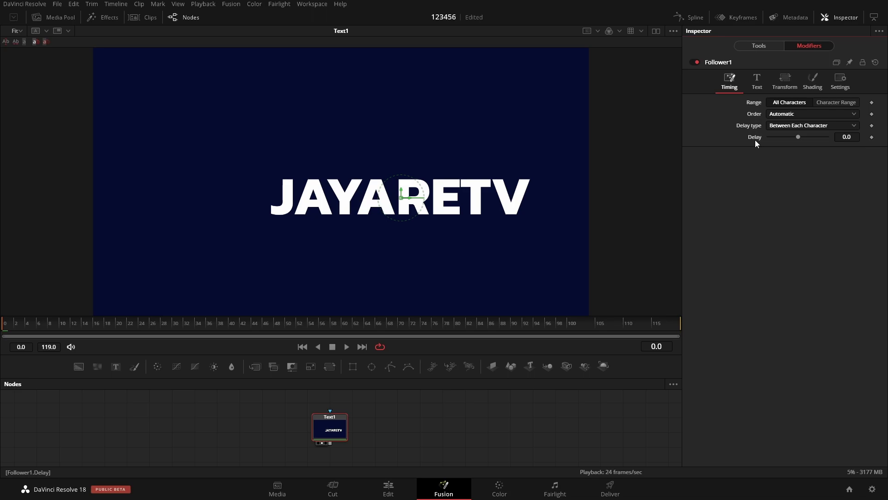
# - Set Follower1's Delay to 1.0 and save the project
pyautogui.doubleClick(847, 137)
pyautogui.write('1')
pyautogui.press('Return')
pyautogui.hotkey('ctrl', 's')
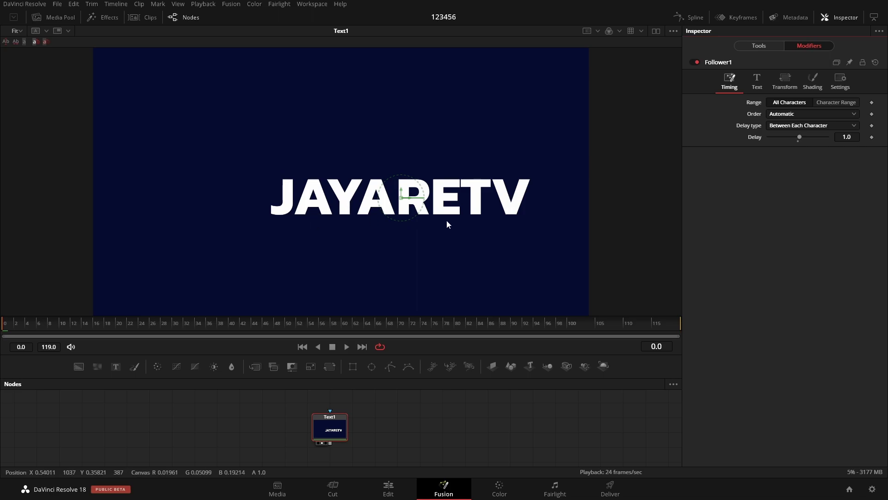
# - Keep the character Order at Automatic and reframe the title in the viewer
pyautogui.click(778, 114)
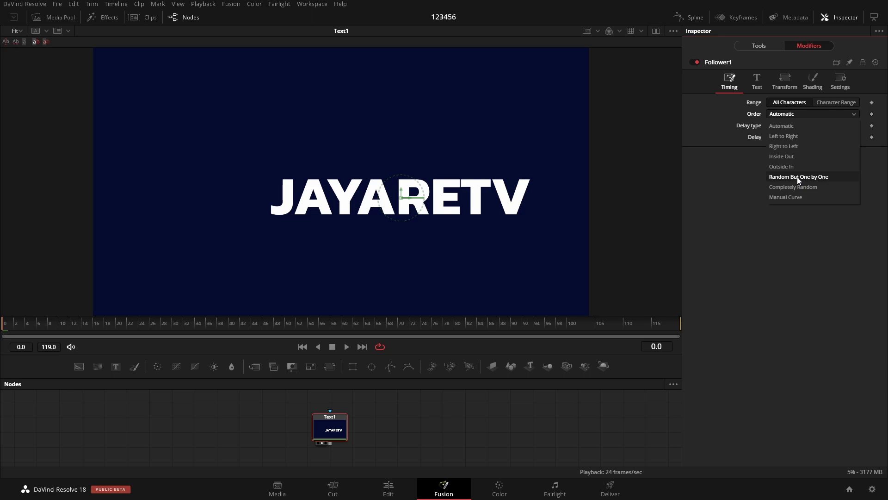
pyautogui.click(749, 233)
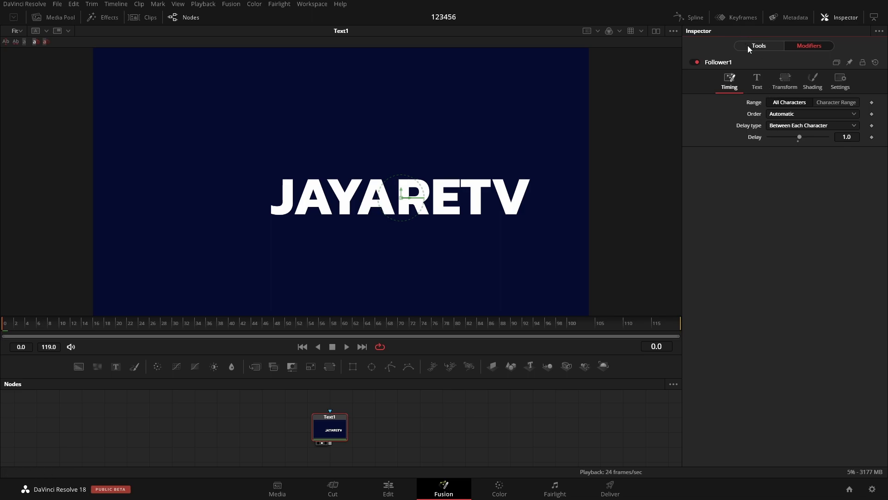
pyautogui.moveTo(549, 222); pyautogui.dragTo(489, 218)
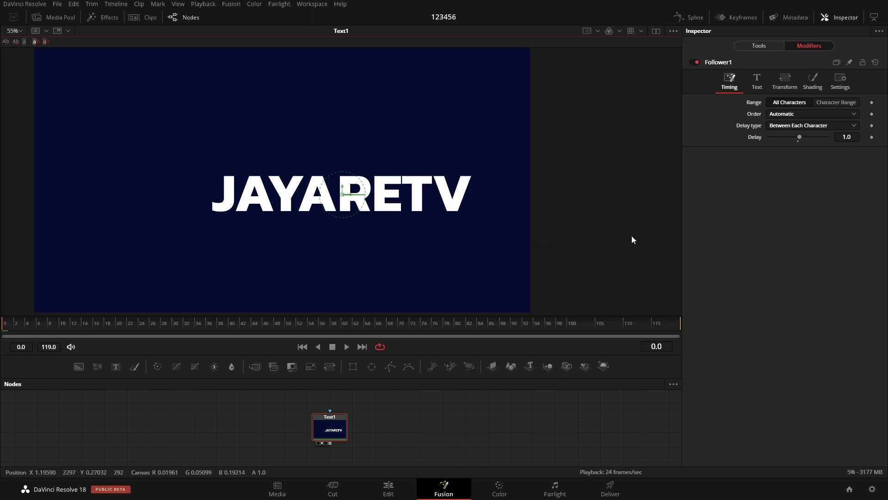
pyautogui.click(813, 89)
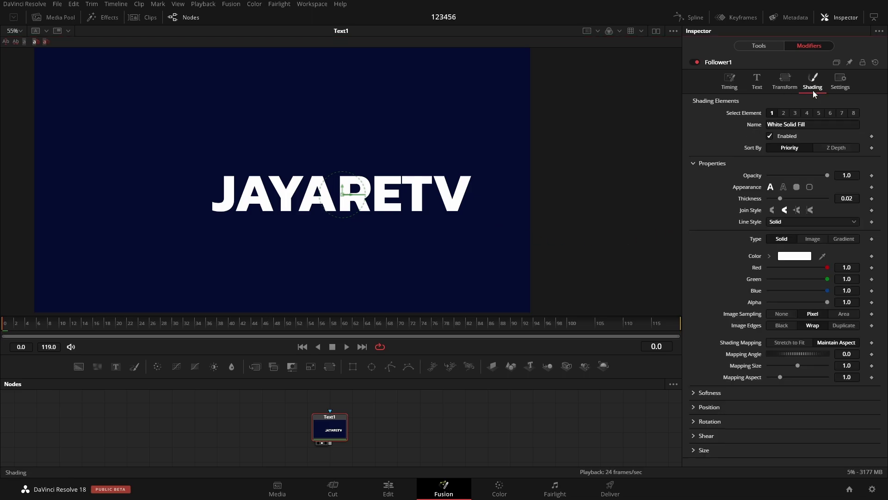
# - Keyframe the Follower character Offset Y at -0.564 on frame 1
pyautogui.click(692, 407)
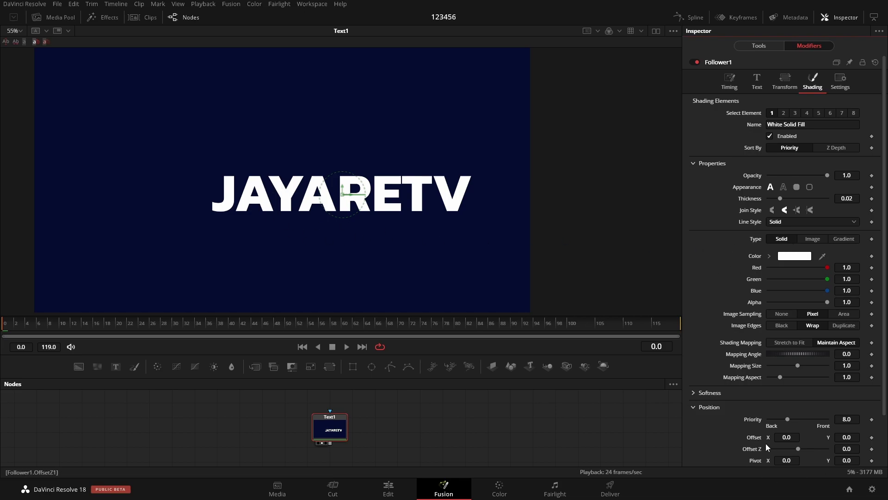
pyautogui.scroll(-3, 750, 451)
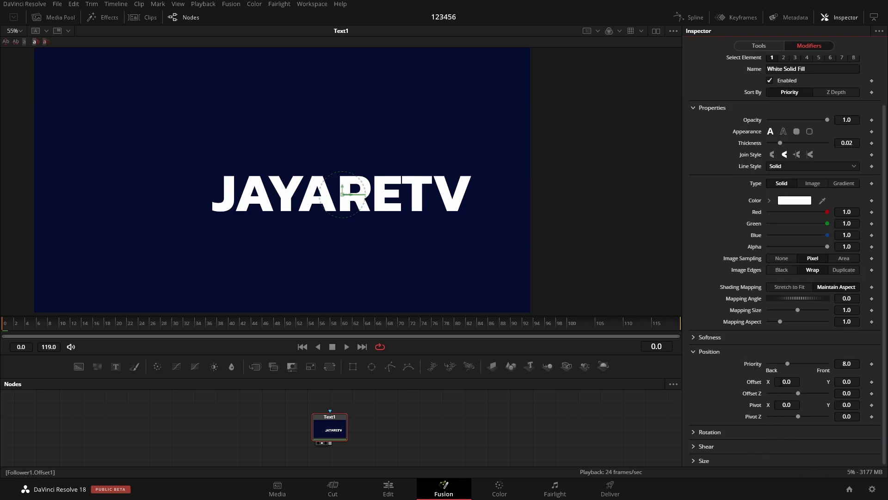
pyautogui.click(10, 326)
pyautogui.click(871, 382)
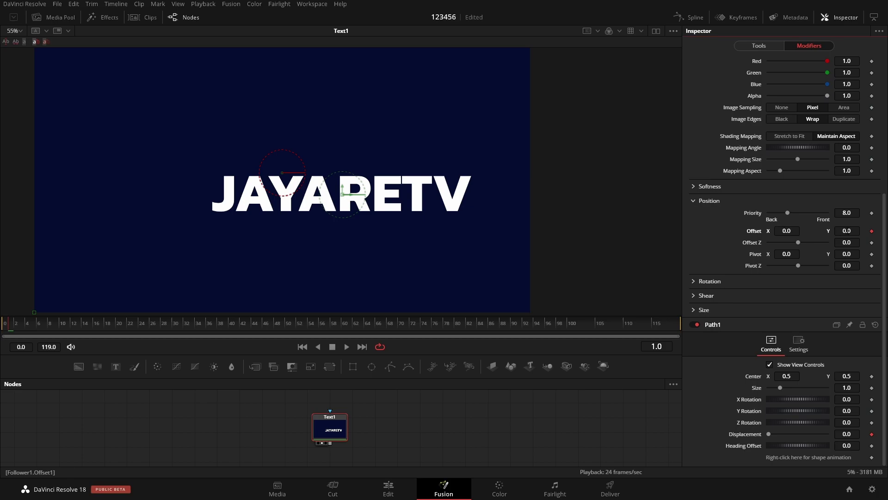
pyautogui.moveTo(841, 232); pyautogui.dragTo(776, 231)
# - Set Offset Y back to 0 on frame 10
pyautogui.click(27, 326)
pyautogui.moveTo(27, 327); pyautogui.dragTo(61, 327)
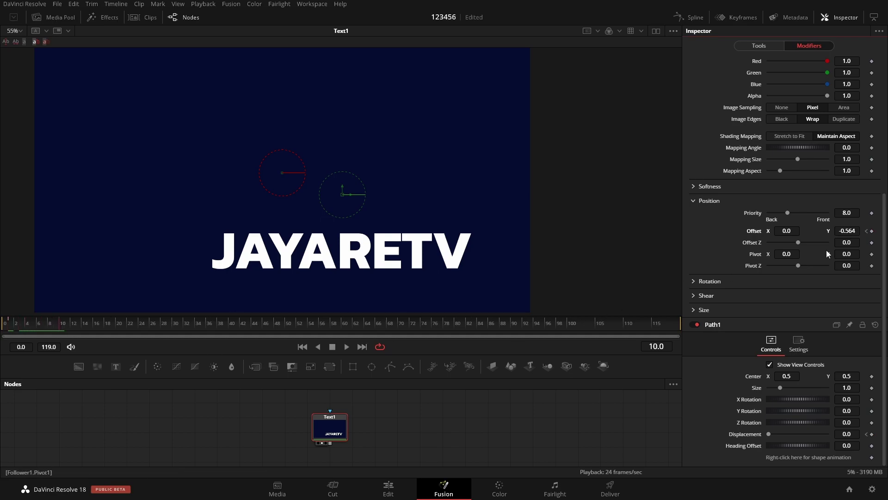
pyautogui.doubleClick(844, 231)
pyautogui.write('0')
pyautogui.press('Tab')
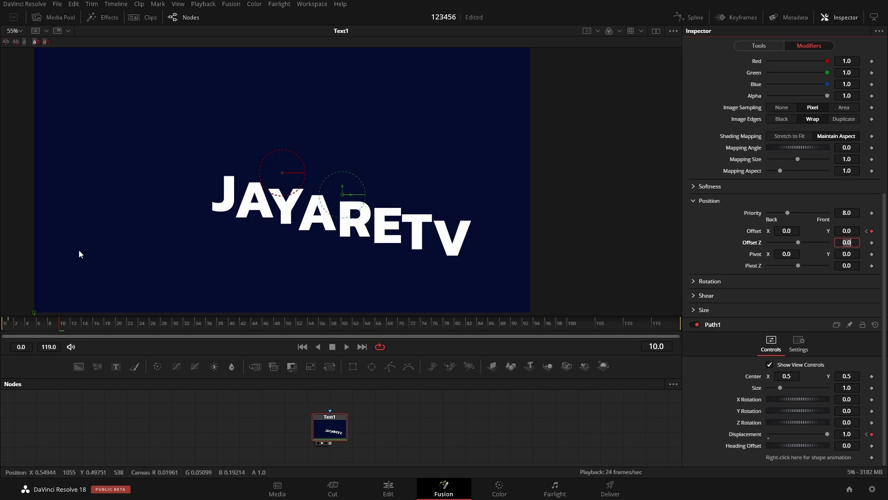
# - Scrub and play back the letters rising into place one after another
pyautogui.click(8, 326)
pyautogui.click(11, 326)
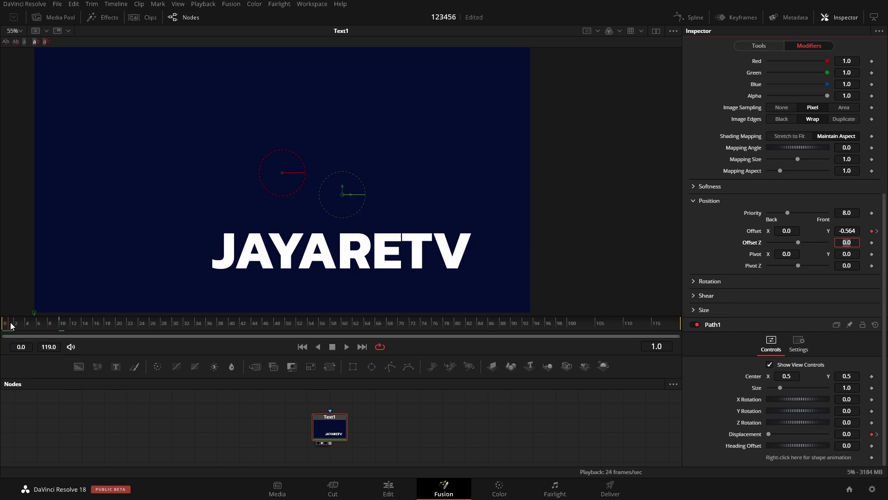
pyautogui.click(16, 325)
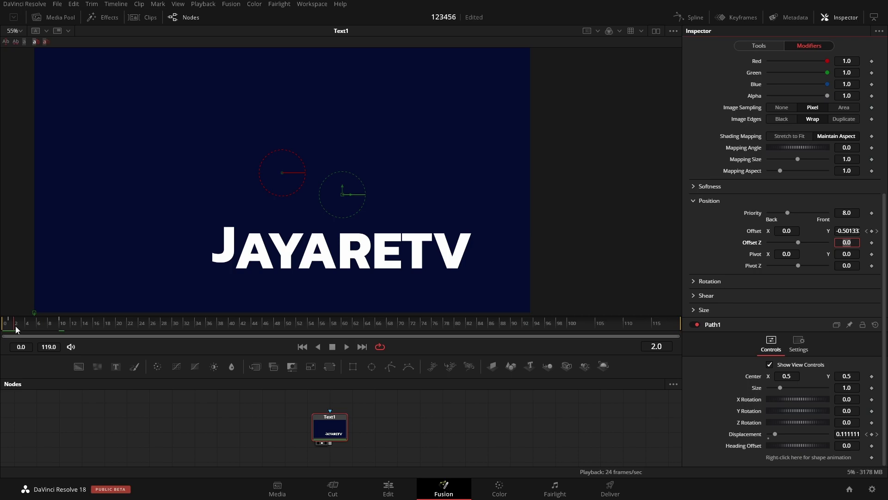
pyautogui.click(21, 326)
pyautogui.moveTo(22, 326)
pyautogui.mouseDown()
pyautogui.moveTo(81, 325)
pyautogui.moveTo(5, 326)
pyautogui.mouseUp()
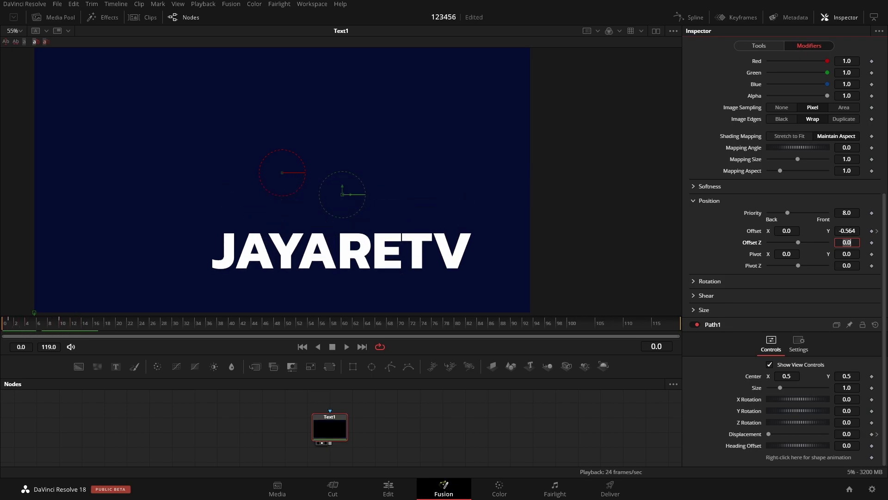
pyautogui.click(347, 347)
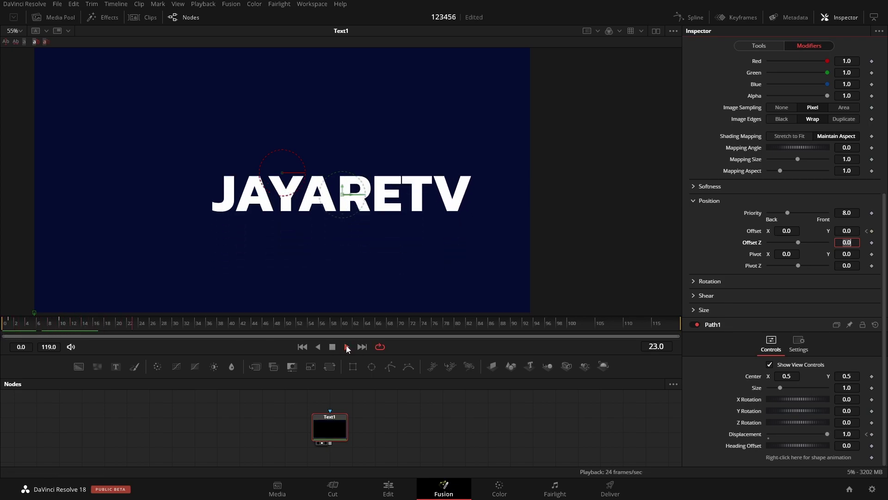
pyautogui.click(5, 326)
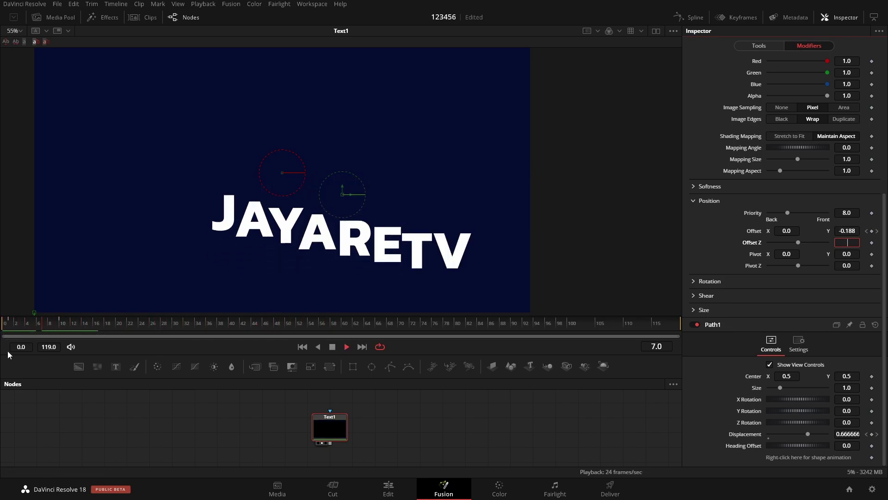
pyautogui.click(333, 348)
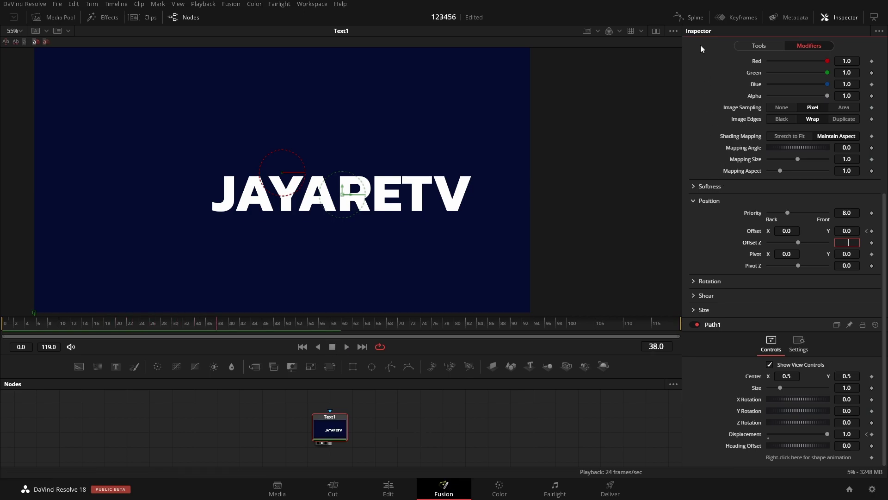
pyautogui.click(694, 18)
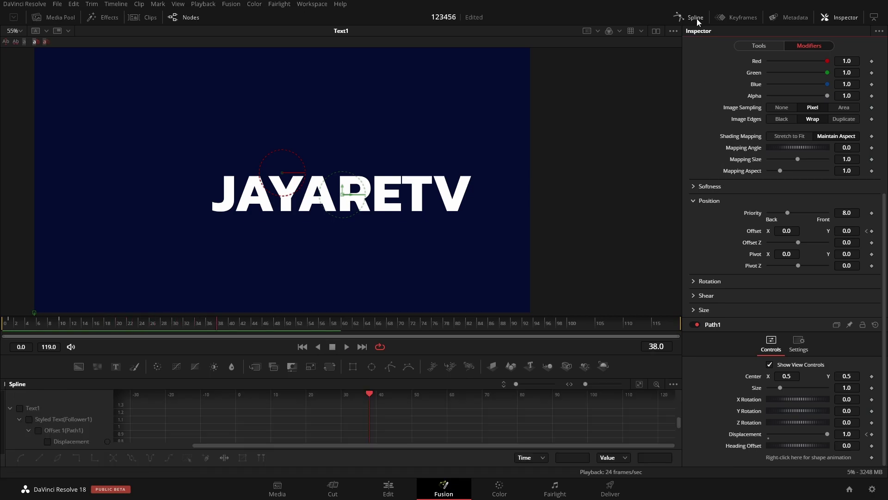
# - Enlarge the Spline editor, show the Displacement curve and keyframe Displacement at 1.0
pyautogui.click(874, 17)
pyautogui.moveTo(469, 360); pyautogui.dragTo(476, 276)
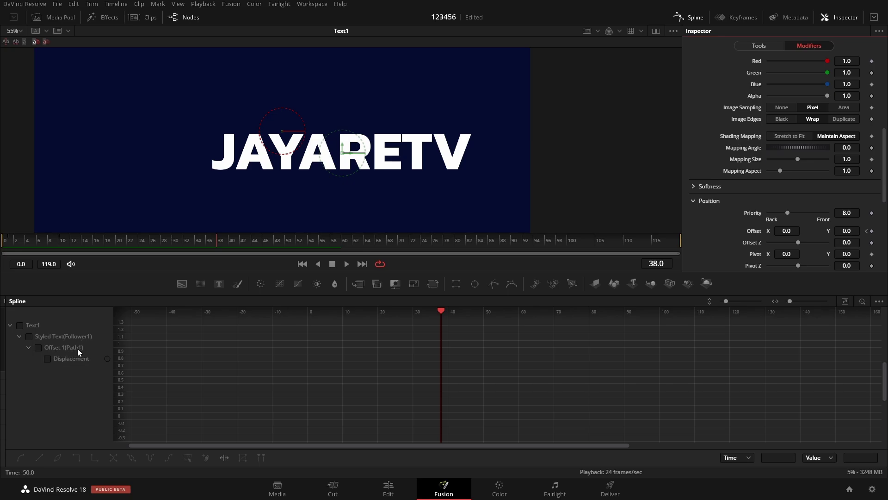
pyautogui.click(65, 359)
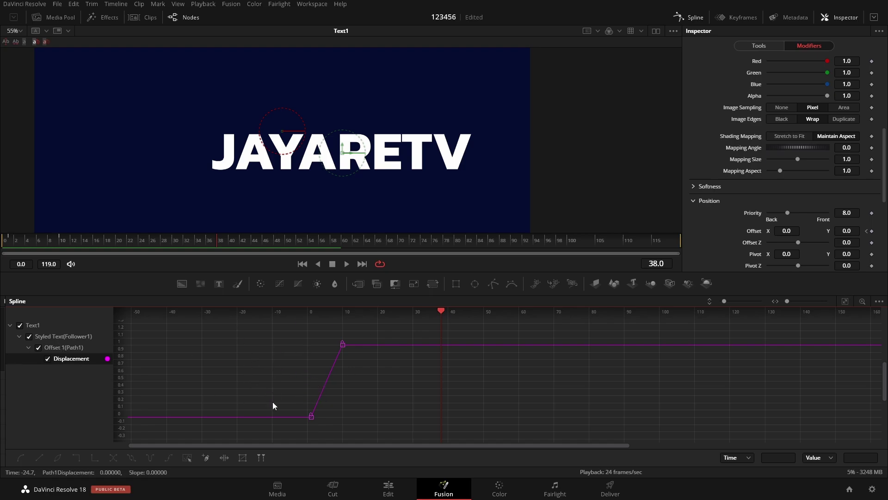
pyautogui.scroll(-5, 794, 155)
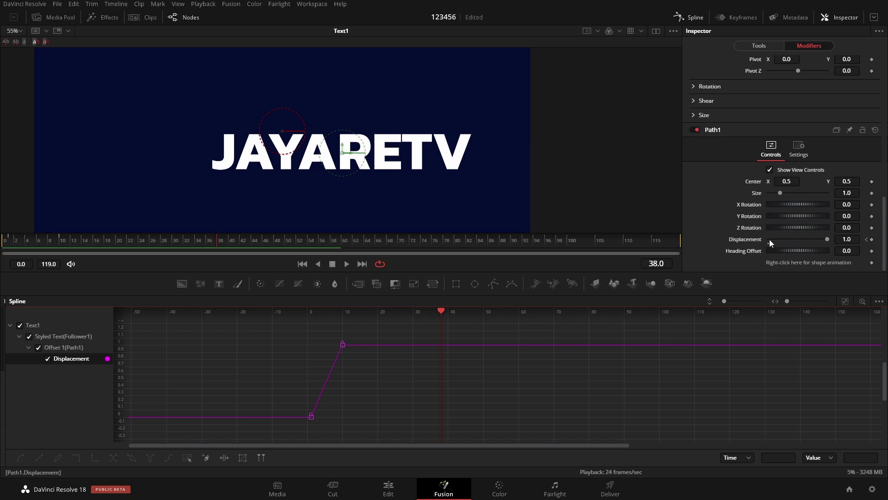
pyautogui.moveTo(826, 238)
pyautogui.mouseDown()
pyautogui.moveTo(766, 235)
pyautogui.moveTo(830, 240)
pyautogui.mouseUp()
# - Smooth the Displacement keyframes and ease them to Ease In 72.8 and Ease Out 50
pyautogui.moveTo(465, 329); pyautogui.dragTo(407, 358)
pyautogui.click(342, 345)
pyautogui.press('f')
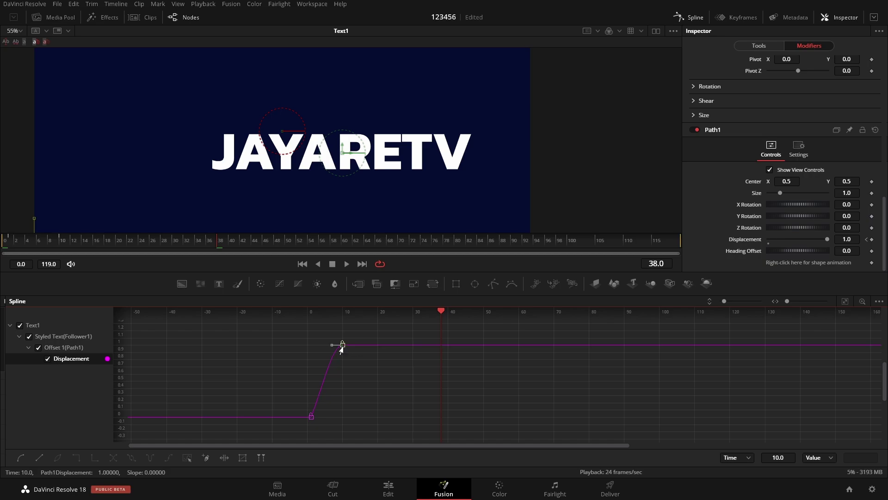
pyautogui.press('t')
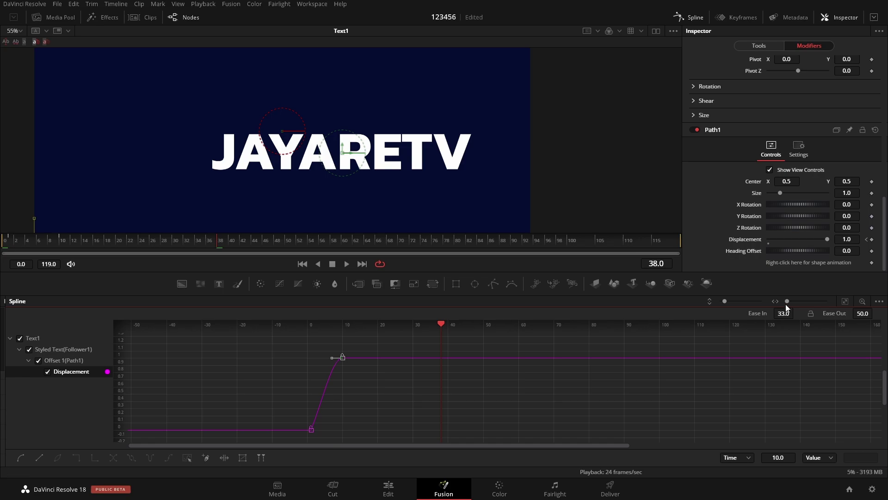
pyautogui.moveTo(777, 313); pyautogui.dragTo(786, 312)
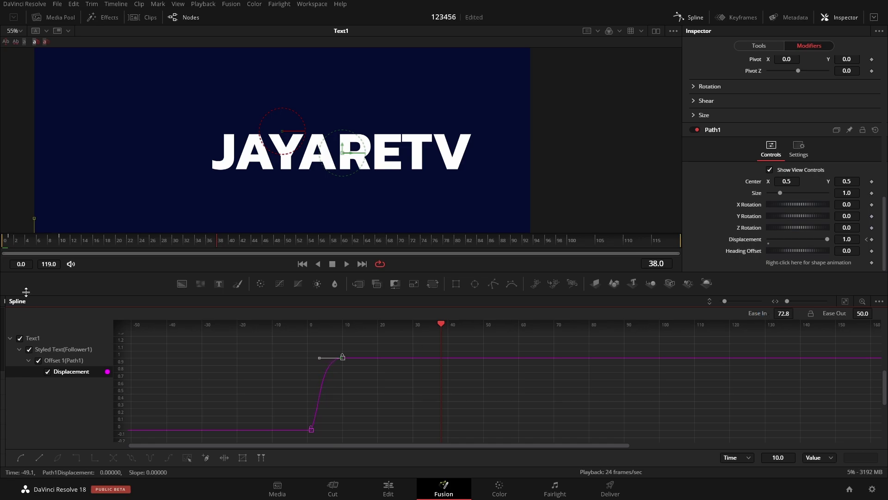
# - Play the eased animation from frame 0, panning the viewer to follow the lower path
pyautogui.press('space')
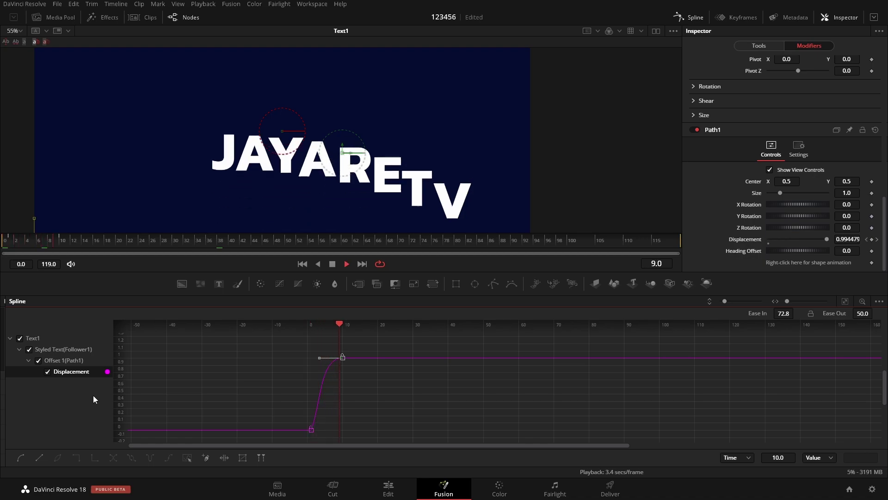
pyautogui.press('space')
pyautogui.moveTo(56, 244); pyautogui.dragTo(2, 243)
pyautogui.press('space')
pyautogui.press('space')
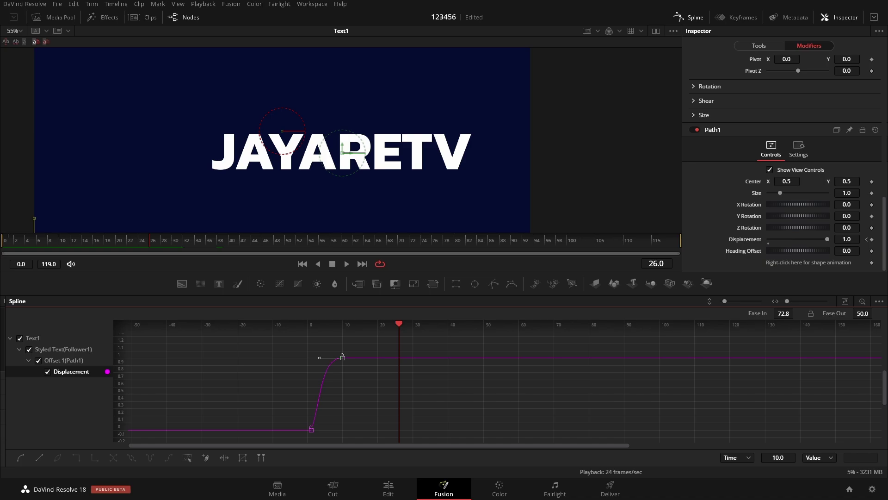
pyautogui.moveTo(77, 189); pyautogui.dragTo(128, 135)
pyautogui.moveTo(106, 199); pyautogui.dragTo(132, 145)
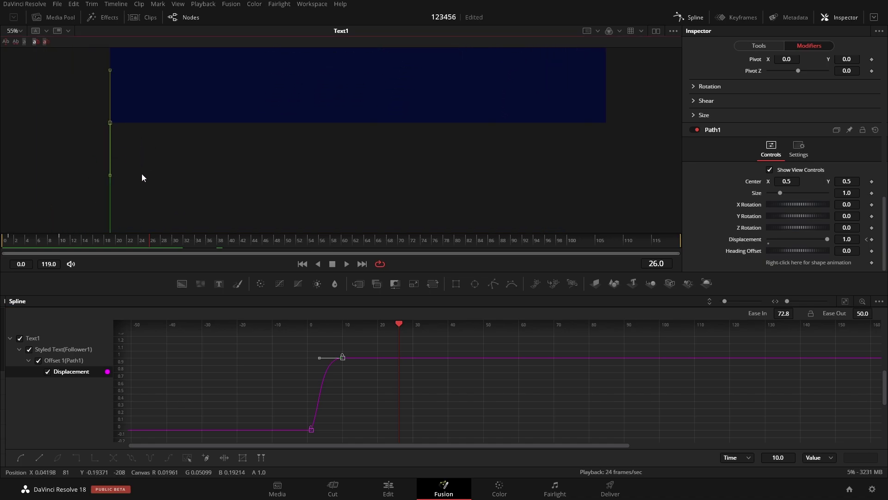
pyautogui.moveTo(304, 111); pyautogui.dragTo(227, 241)
pyautogui.moveTo(212, 199); pyautogui.dragTo(211, 203)
pyautogui.moveTo(60, 241); pyautogui.dragTo(3, 242)
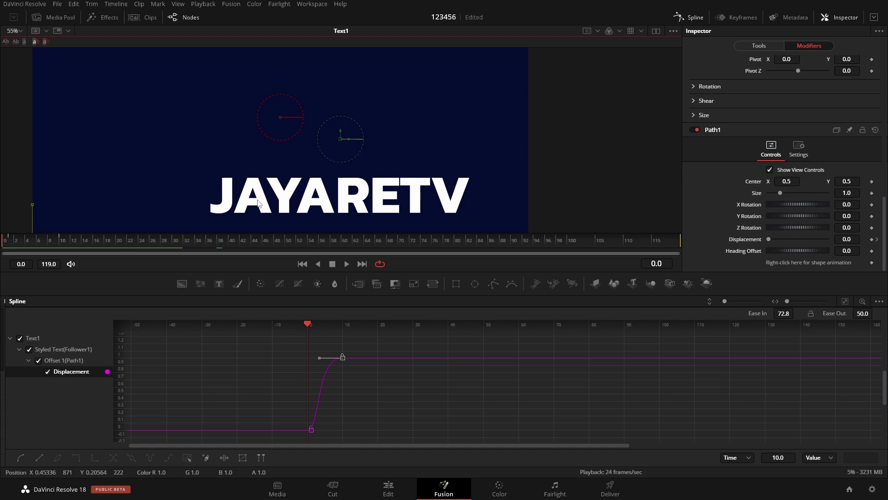
pyautogui.press('space')
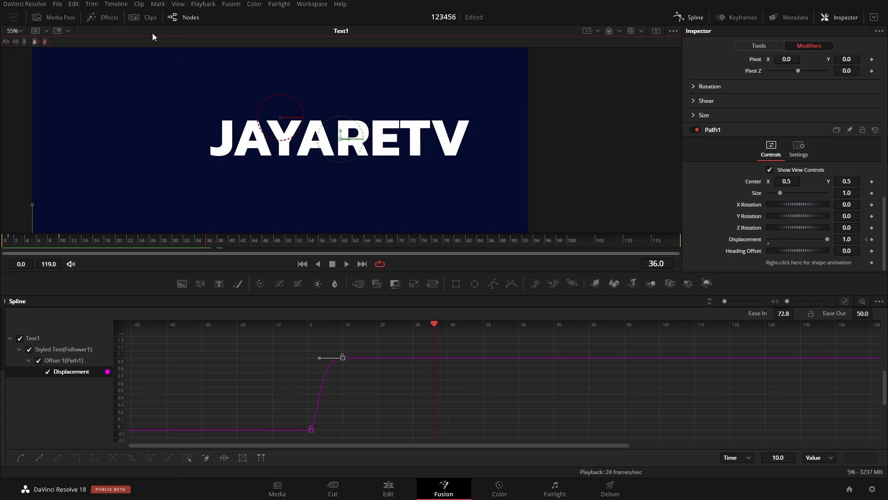
# - Load the clip's Motion Blur composition version from the Clips strip
pyautogui.click(149, 18)
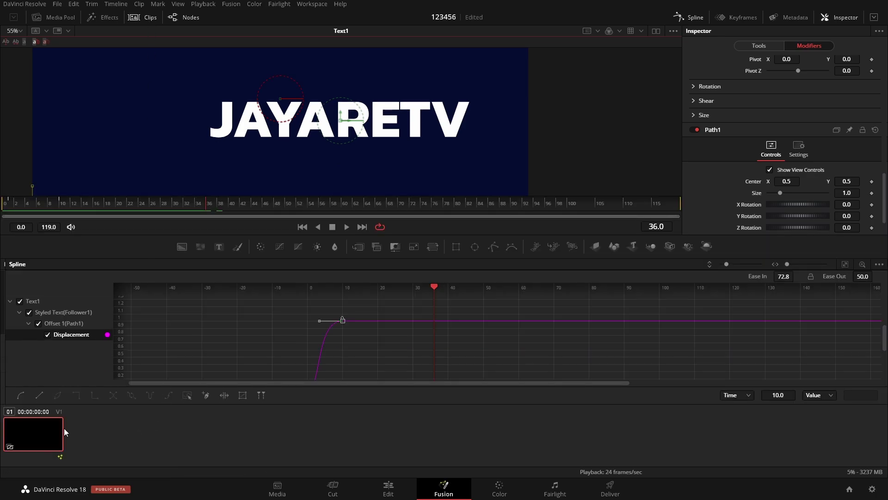
pyautogui.rightClick(51, 432)
pyautogui.moveTo(126, 405)
pyautogui.click(174, 407)
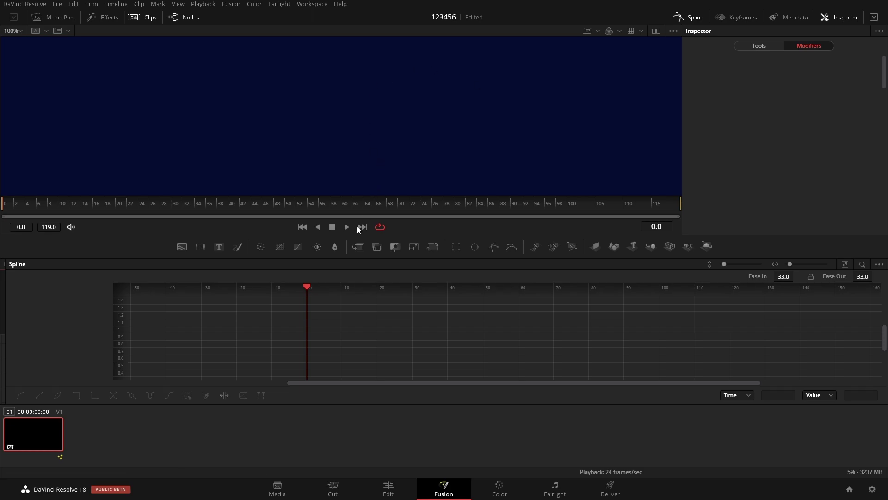
pyautogui.click(147, 19)
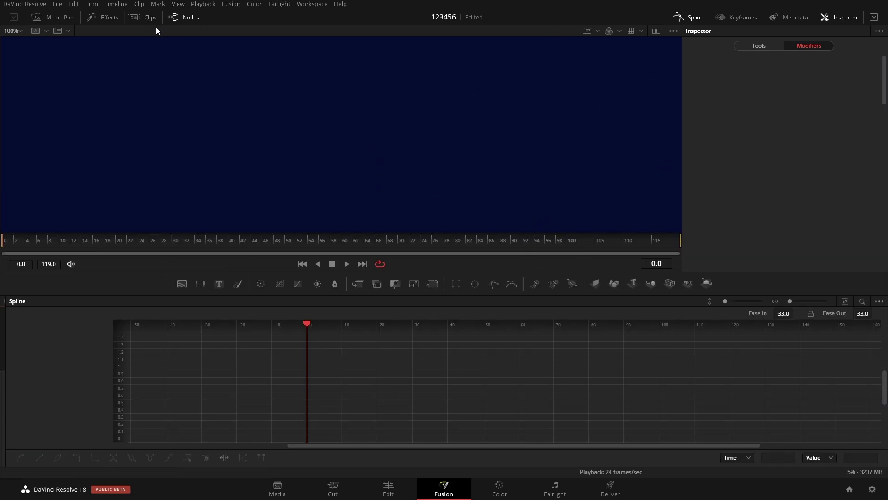
# - Switch to the node graph, select Text1 and expand the Inspector to full height
pyautogui.click(689, 18)
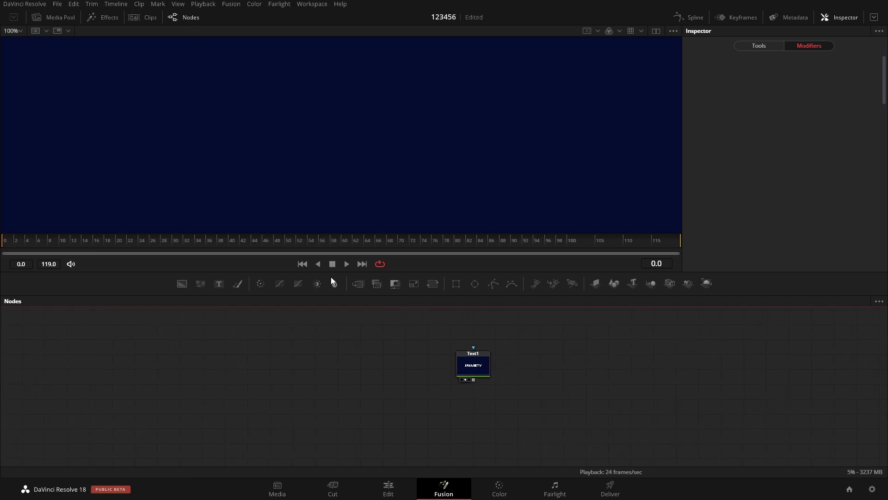
pyautogui.moveTo(349, 273); pyautogui.dragTo(349, 335)
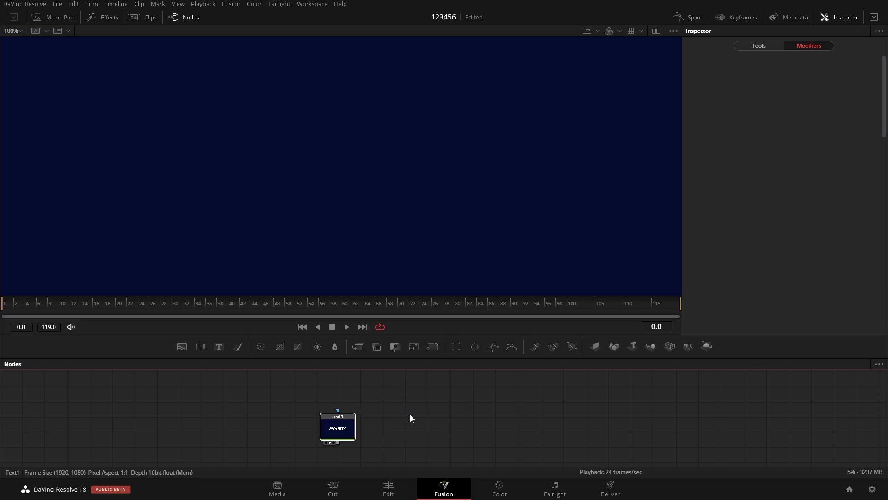
pyautogui.click(337, 426)
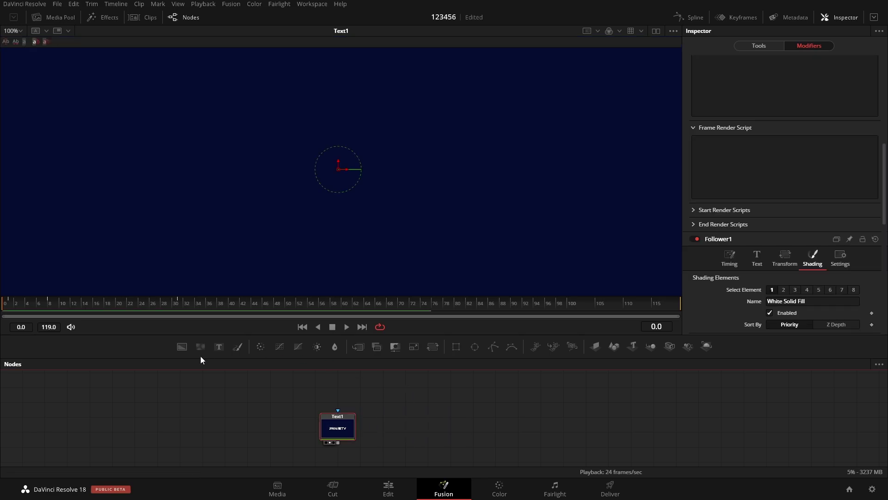
pyautogui.click(874, 17)
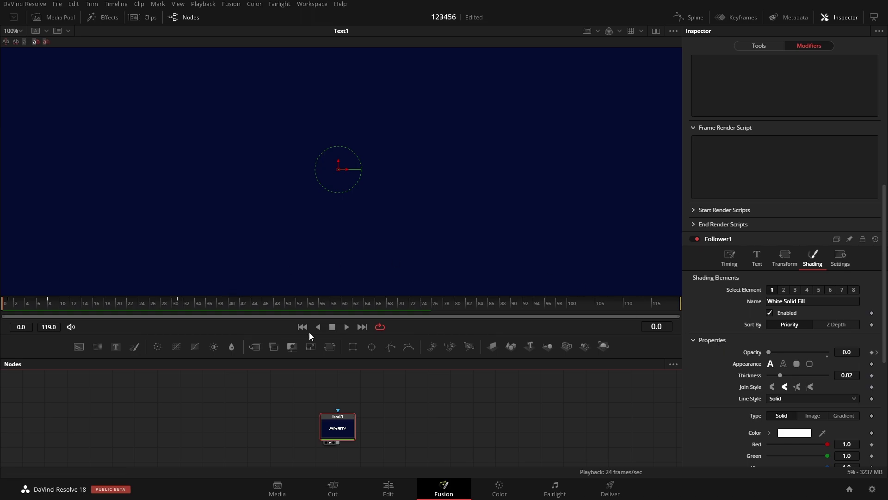
pyautogui.click(21, 31)
pyautogui.click(29, 49)
pyautogui.moveTo(403, 244)
pyautogui.mouseDown()
pyautogui.moveTo(404, 218)
pyautogui.moveTo(405, 227)
pyautogui.mouseUp()
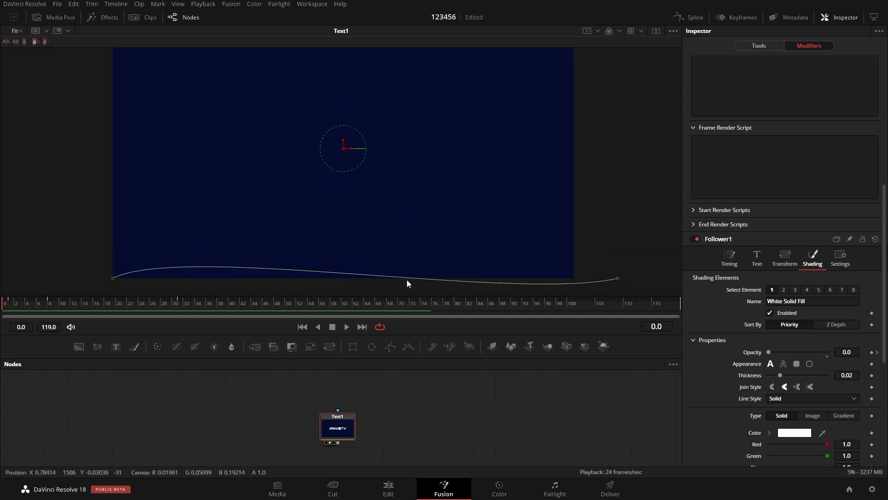
pyautogui.hscroll(1, 335, 248)
pyautogui.click(346, 328)
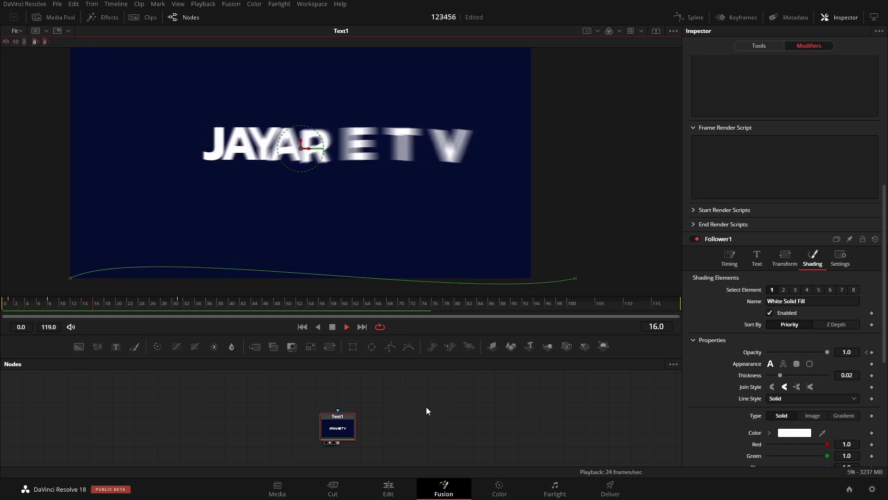
pyautogui.moveTo(393, 256); pyautogui.dragTo(428, 269)
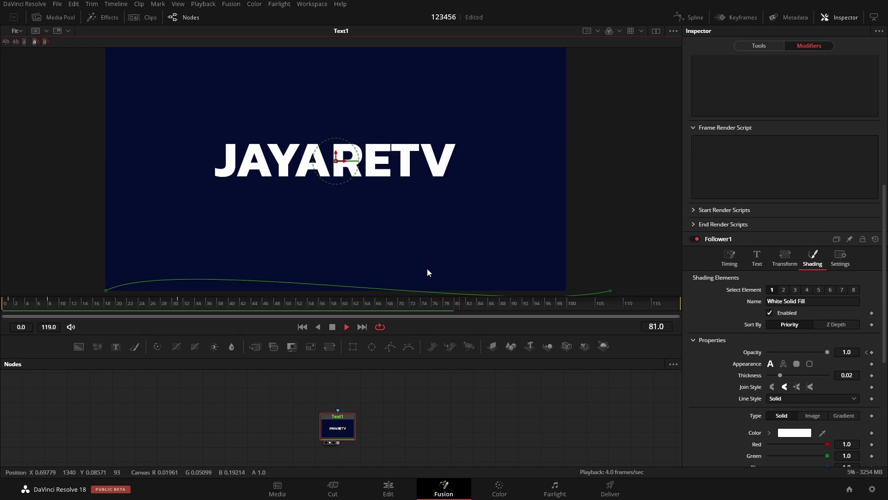
pyautogui.click(4, 305)
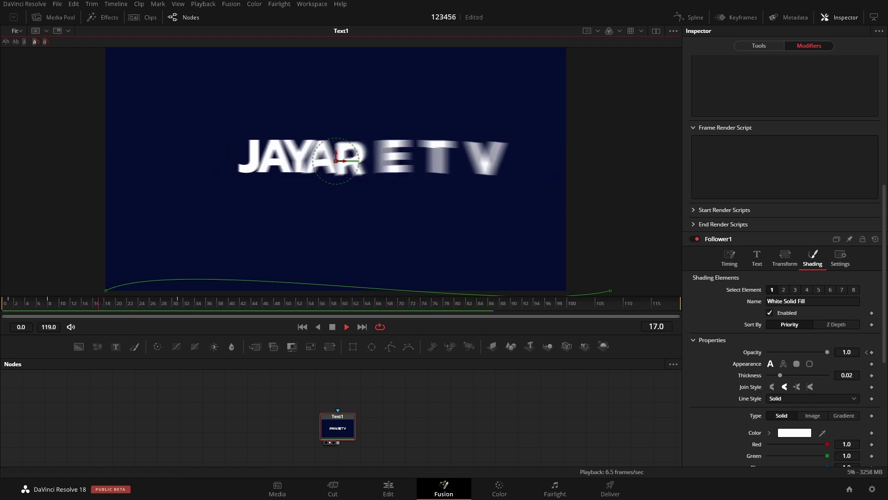
pyautogui.click(40, 306)
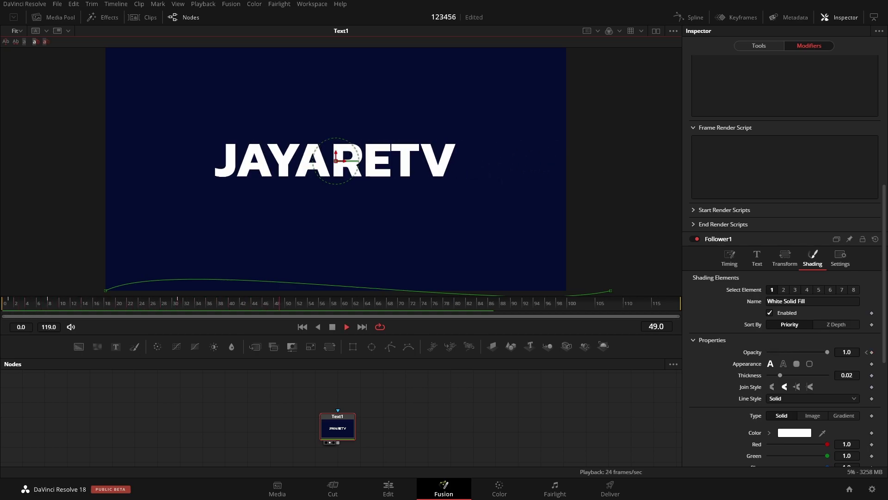
pyautogui.click(5, 306)
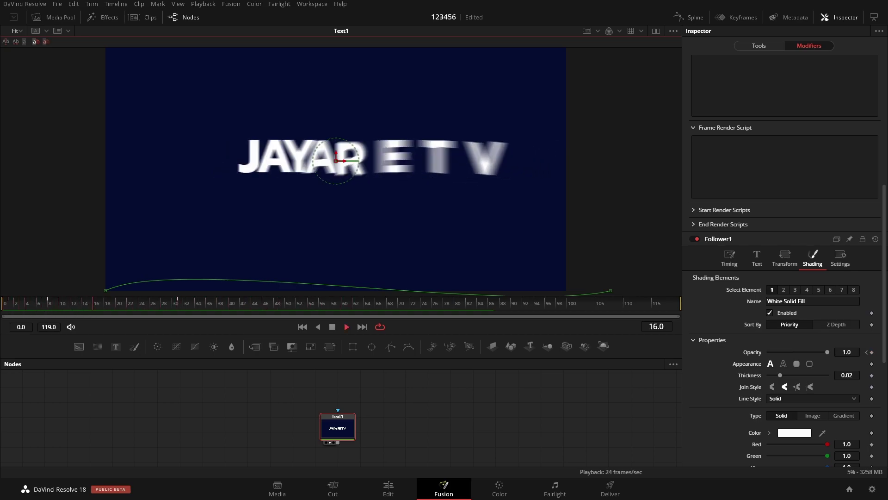
pyautogui.press('space')
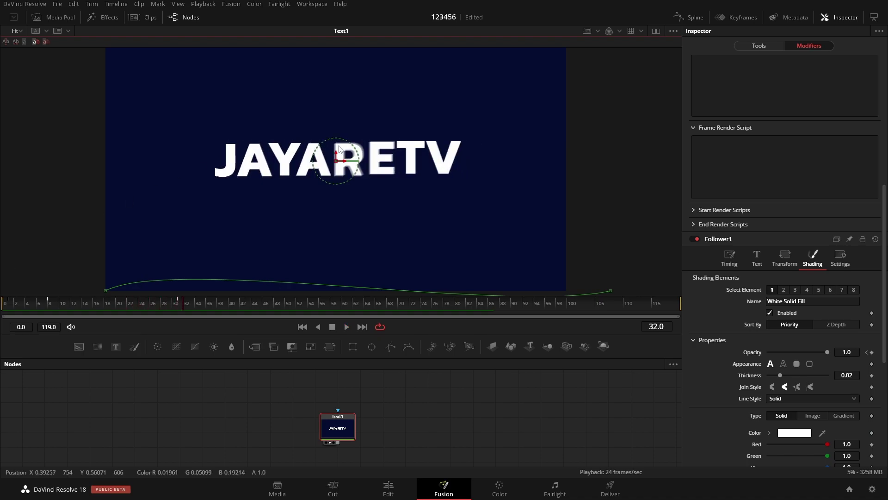
pyautogui.scroll(1, 359, 173)
pyautogui.moveTo(89, 305); pyautogui.dragTo(119, 306)
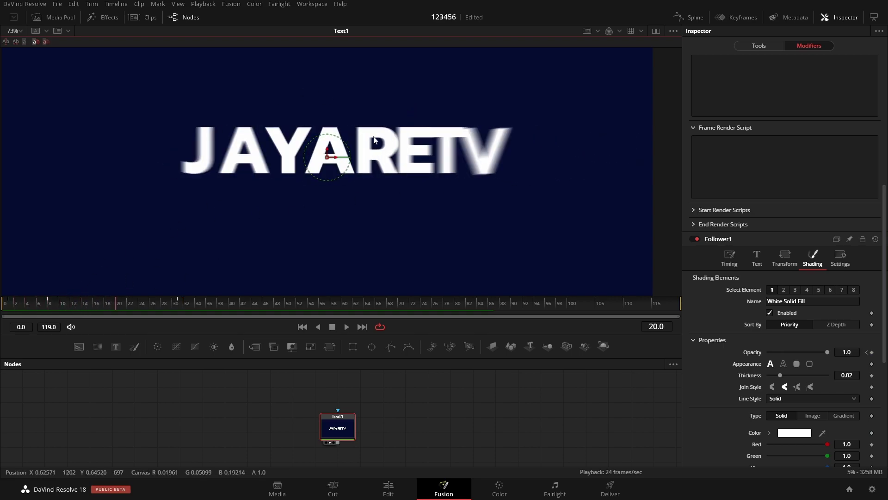
pyautogui.press('space')
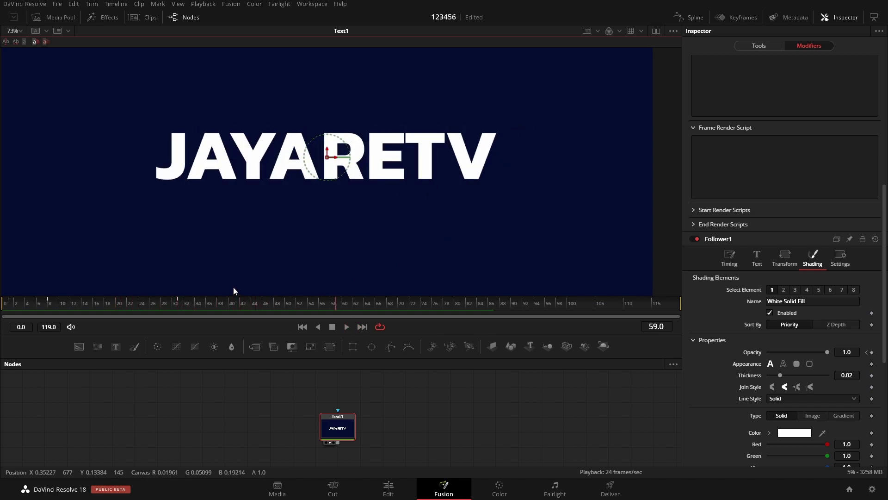
pyautogui.moveTo(352, 424); pyautogui.dragTo(218, 409)
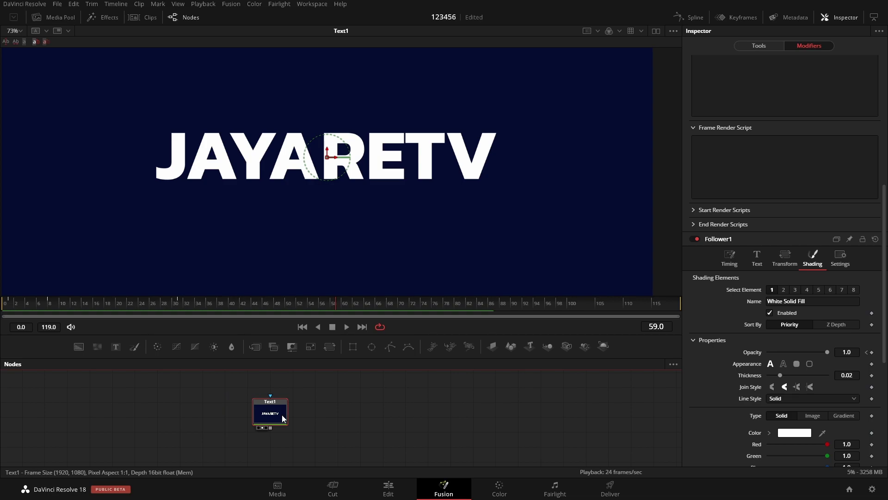
# - Undo the Text1 move and add a fresh Follower with a character Delay of 1.0
pyautogui.hotkey('ctrl', 'z')
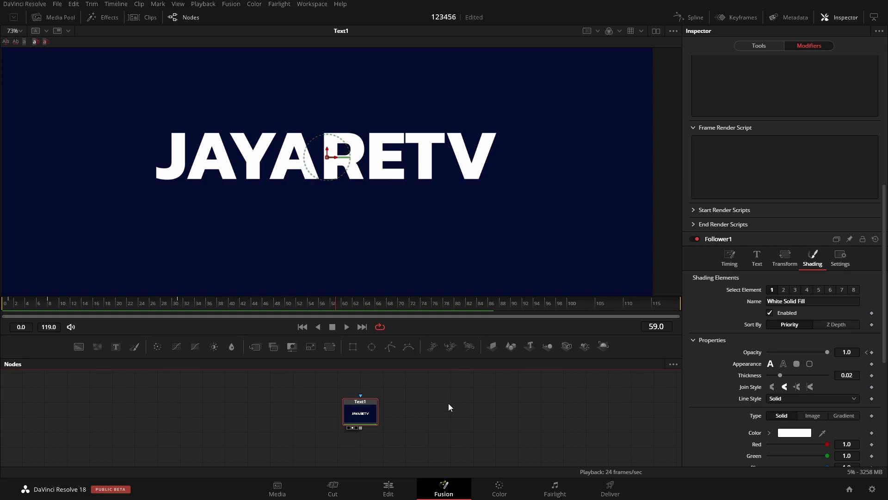
pyautogui.click(875, 239)
pyautogui.rightClick(751, 154)
pyautogui.click(790, 210)
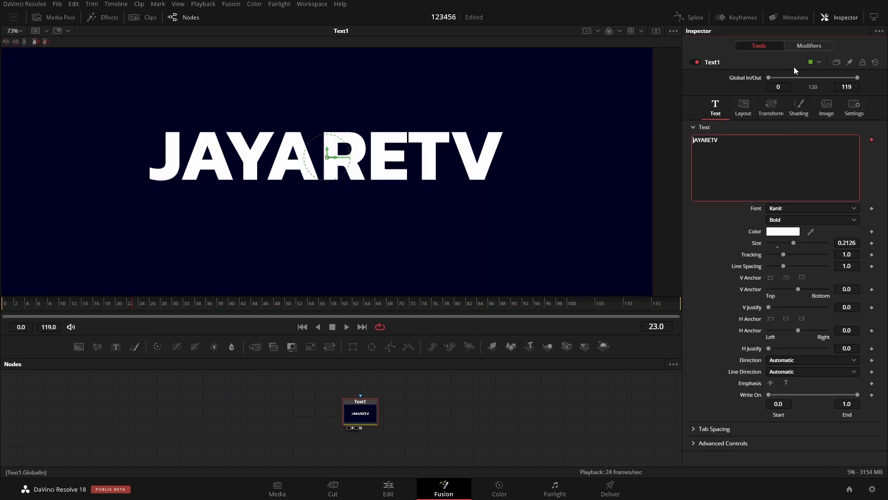
pyautogui.click(809, 46)
pyautogui.moveTo(856, 138); pyautogui.dragTo(859, 138)
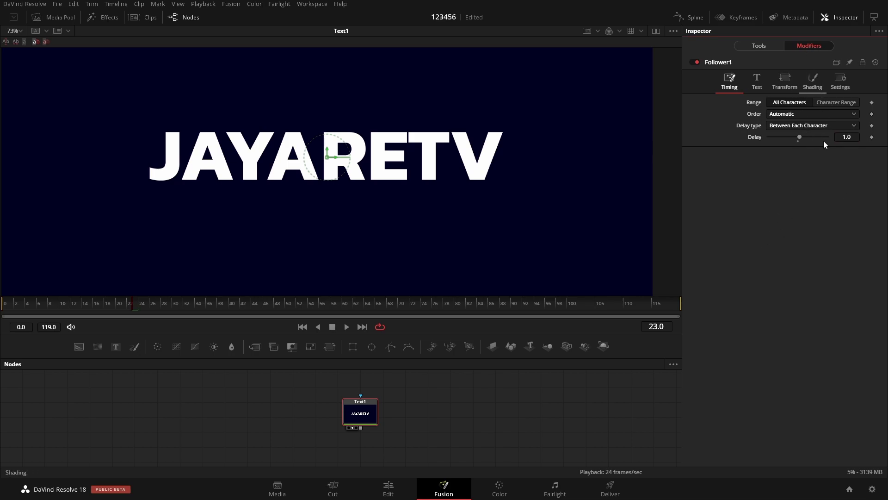
# - Keyframe the character Position Offset at X 2.08 on frame 1 and 0 on frame 18
pyautogui.click(813, 82)
pyautogui.click(715, 407)
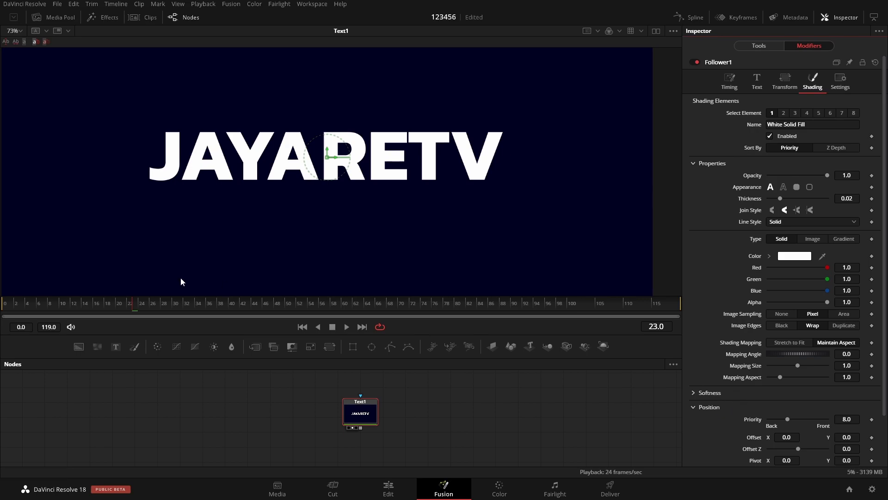
pyautogui.moveTo(119, 303); pyautogui.dragTo(12, 304)
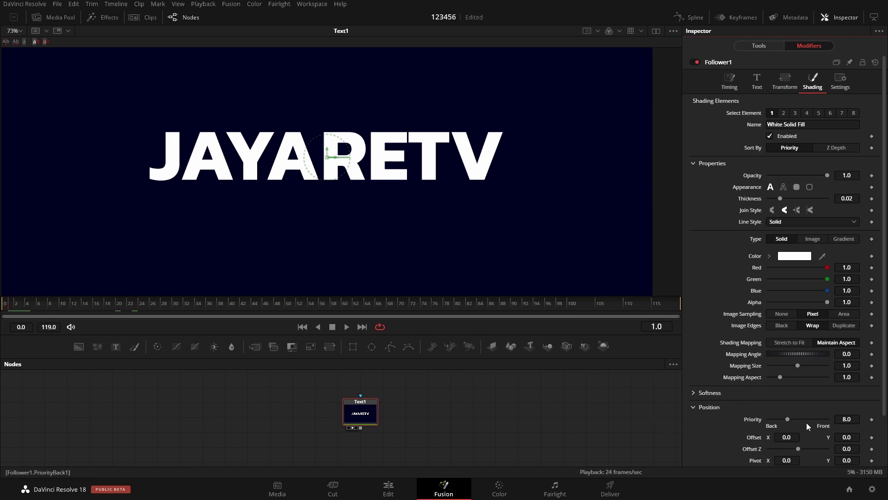
pyautogui.click(871, 438)
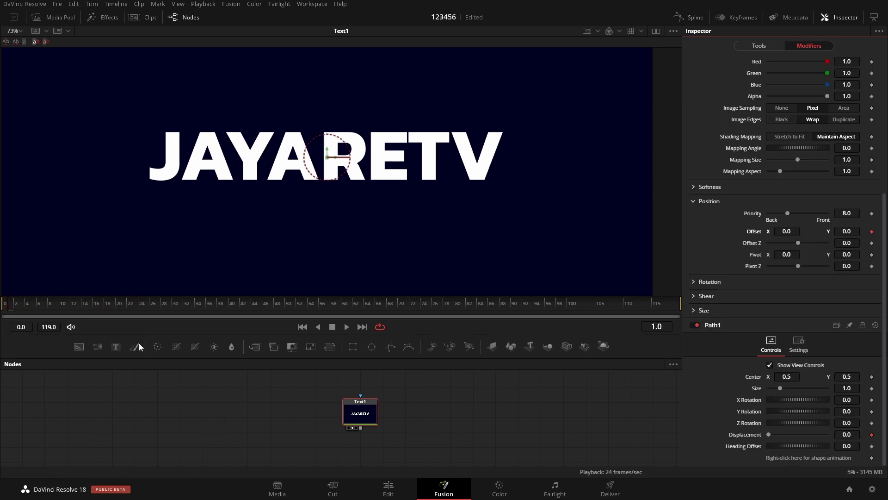
pyautogui.click(85, 308)
pyautogui.click(109, 309)
pyautogui.moveTo(848, 233); pyautogui.dragTo(835, 233)
pyautogui.doubleClick(853, 232)
pyautogui.write('0')
pyautogui.press('Tab')
pyautogui.click(14, 307)
pyautogui.moveTo(786, 232); pyautogui.dragTo(845, 232)
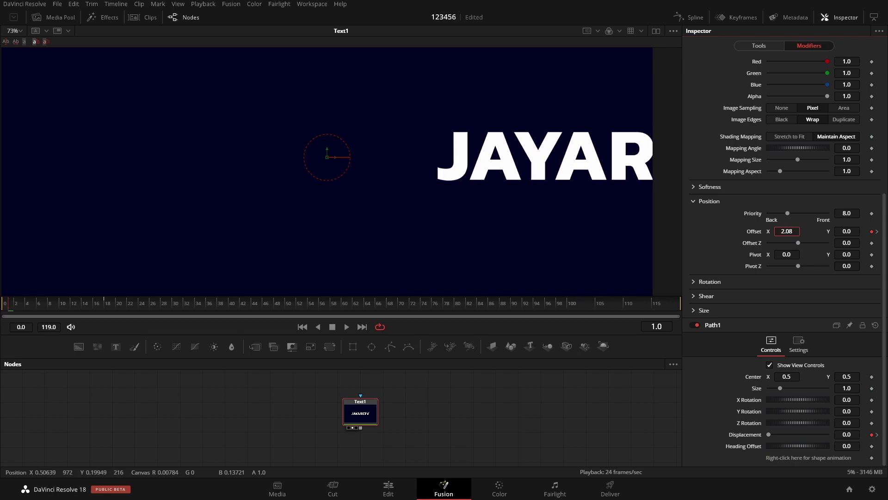
# - Preview the slide-in, then keyframe the characters' Opacity at 1.0 on frame 1
pyautogui.click(346, 327)
pyautogui.click(332, 327)
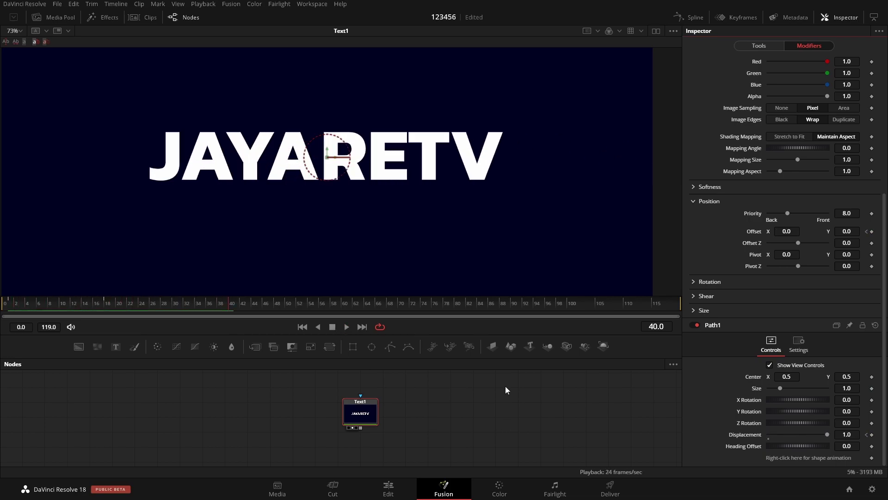
pyautogui.moveTo(15, 308); pyautogui.dragTo(10, 311)
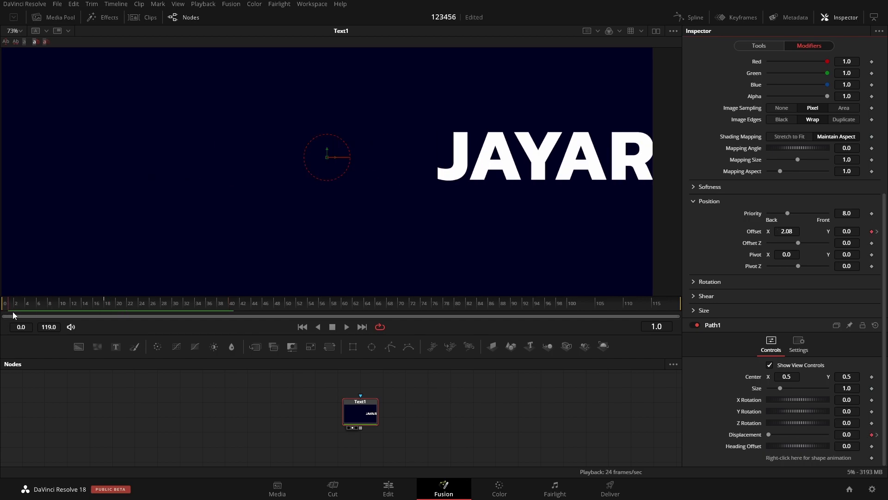
pyautogui.scroll(5, 874, 186)
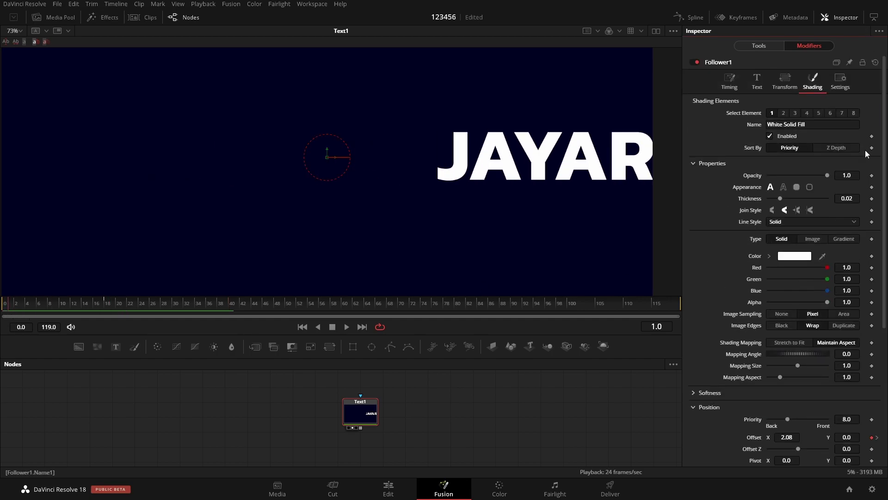
pyautogui.click(872, 176)
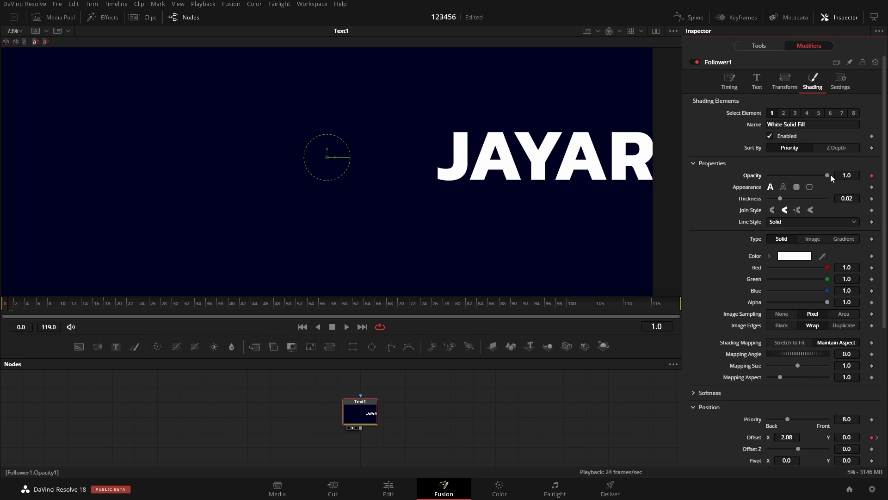
# - Keyframe the characters' Opacity at 0.0 on frame 1 and 1.0 on frame 6
pyautogui.moveTo(831, 174); pyautogui.dragTo(607, 176)
pyautogui.moveTo(9, 315); pyautogui.dragTo(40, 314)
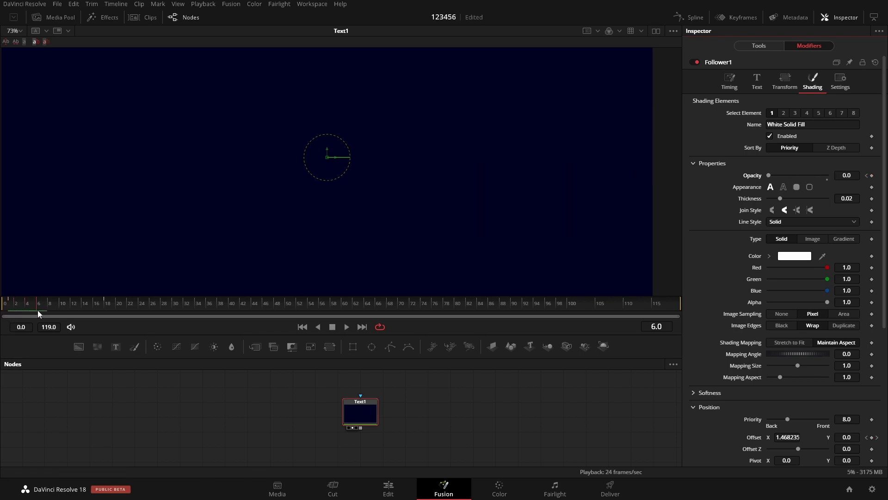
pyautogui.moveTo(769, 175); pyautogui.dragTo(828, 175)
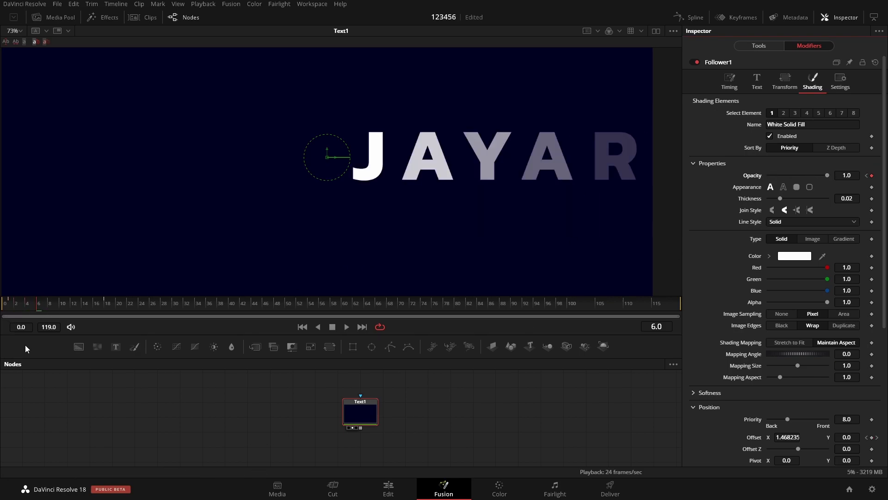
# - Play and scrub the fade-in, stopping at frame 18, then switch to the Spline editor
pyautogui.click(346, 326)
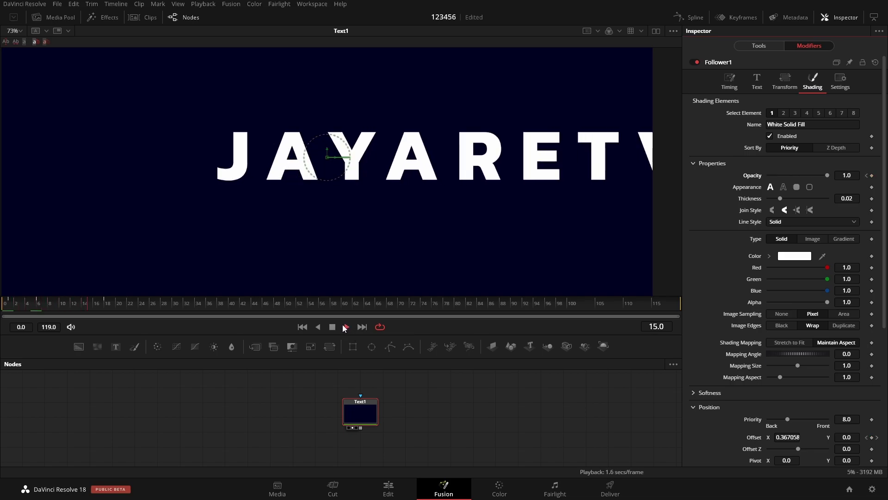
pyautogui.moveTo(99, 307); pyautogui.dragTo(3, 309)
pyautogui.press('space')
pyautogui.press('space')
pyautogui.click(106, 304)
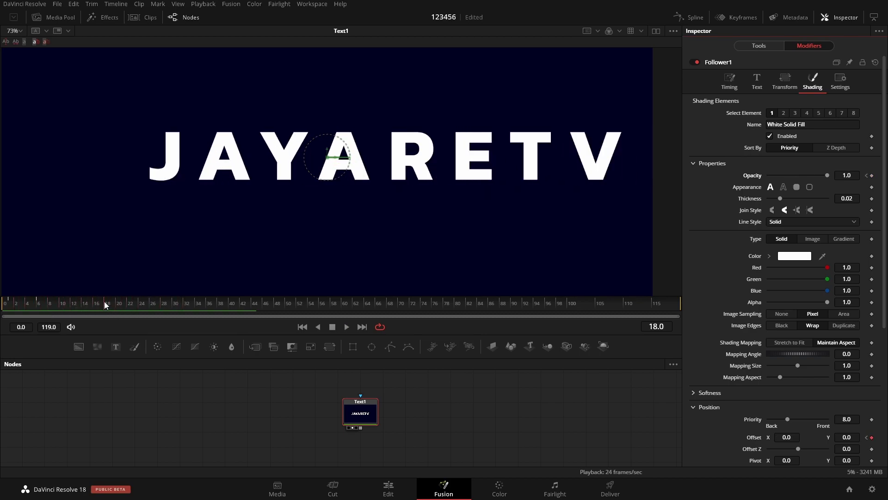
pyautogui.click(691, 17)
# - In a full-width Spline editor, raise the Path1 Displacement keyframe's Ease In to 64.9
pyautogui.click(874, 17)
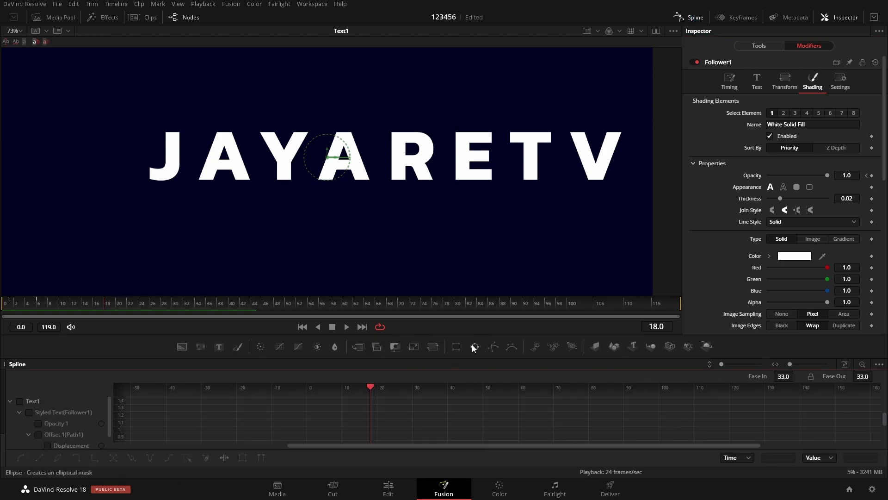
pyautogui.moveTo(474, 334); pyautogui.dragTo(472, 234)
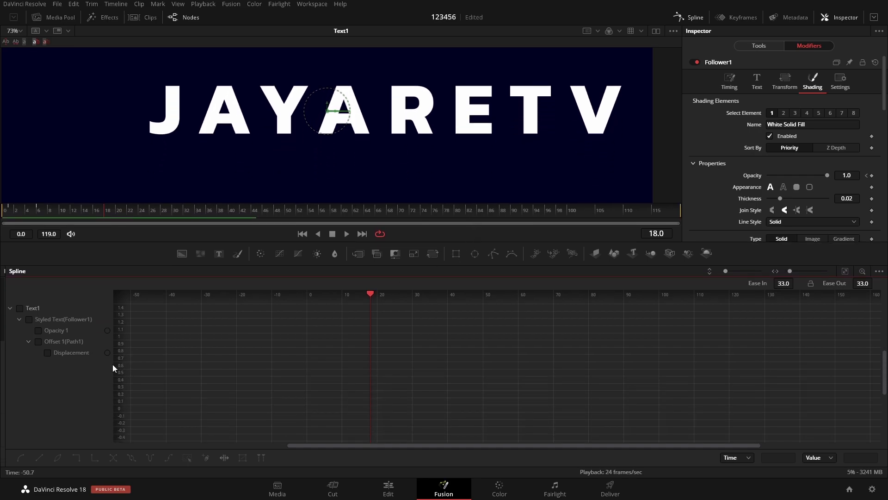
pyautogui.click(38, 341)
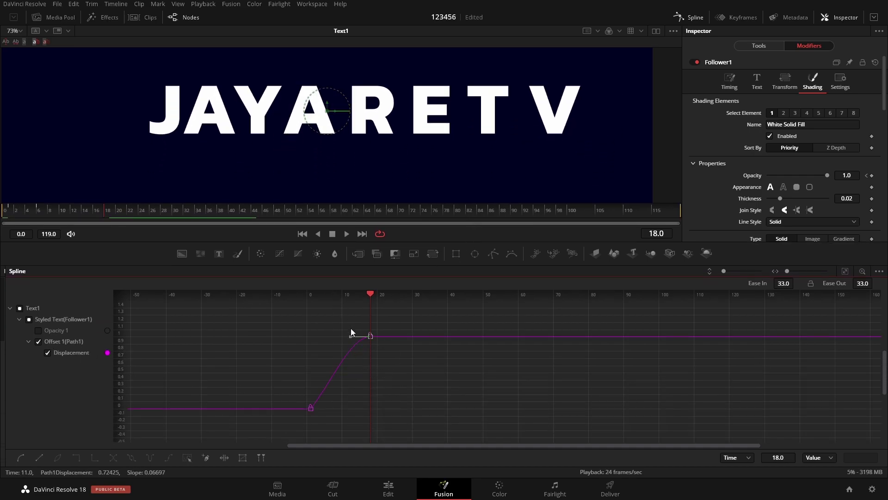
pyautogui.moveTo(782, 284); pyautogui.dragTo(796, 282)
# - Play back the eased title animation and save the project with Ctrl+S
pyautogui.click(4, 211)
pyautogui.press('space')
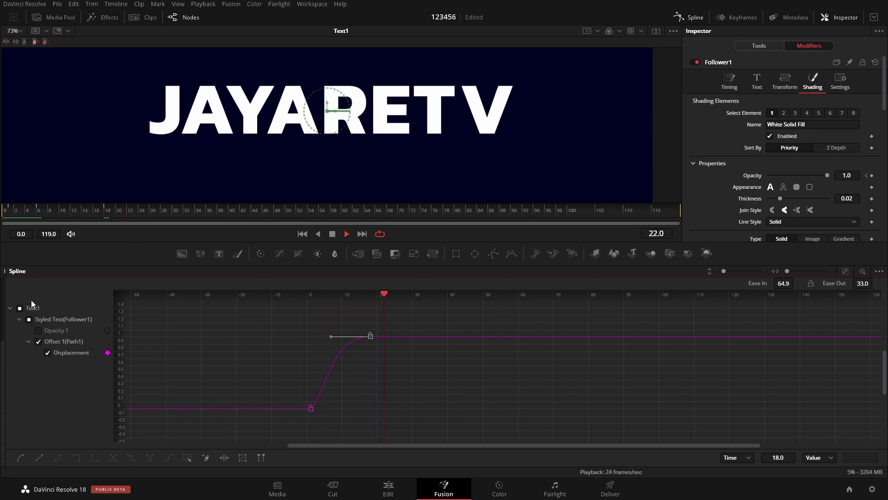
pyautogui.press('space')
pyautogui.moveTo(375, 242); pyautogui.dragTo(373, 279)
pyautogui.click(4, 247)
pyautogui.press('space')
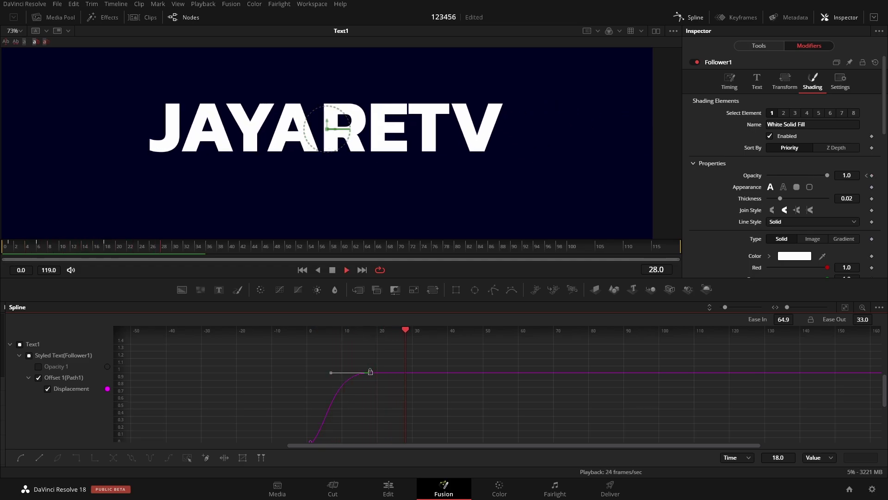
pyautogui.press('space')
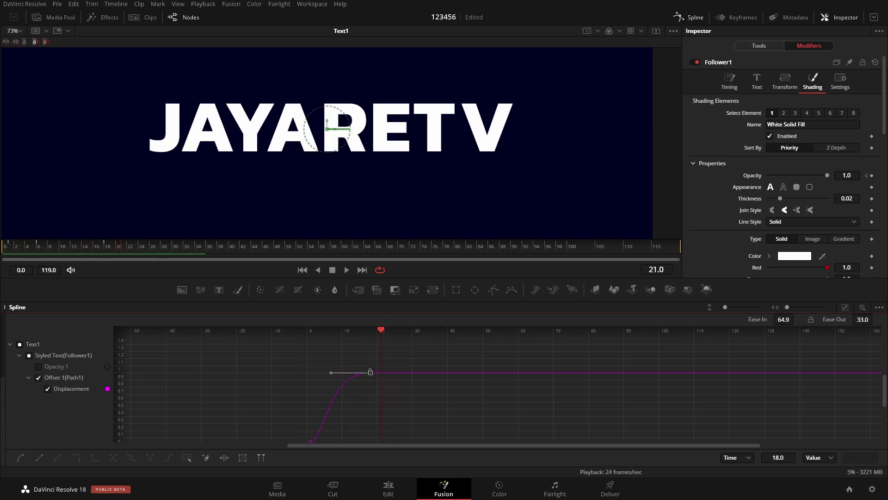
pyautogui.hotkey('ctrl', 's')
# - In Text1's Settings, enable Motion Blur and set its Quality to 7
pyautogui.click(687, 18)
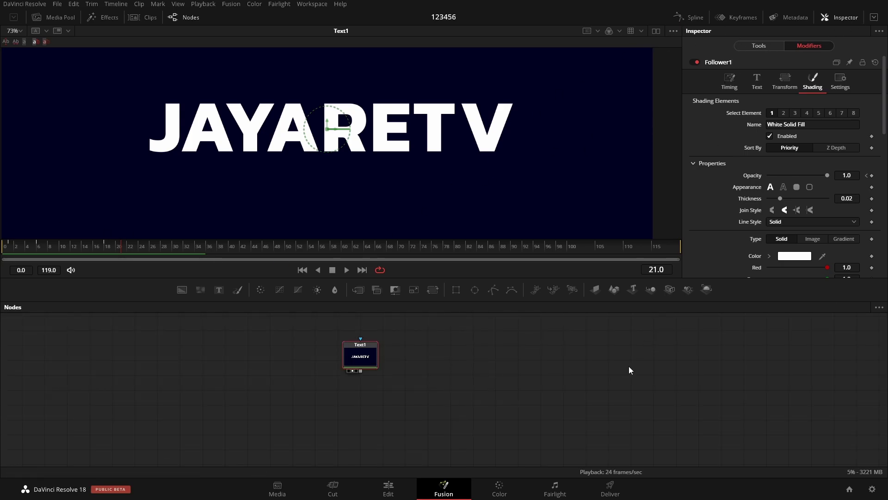
pyautogui.click(757, 46)
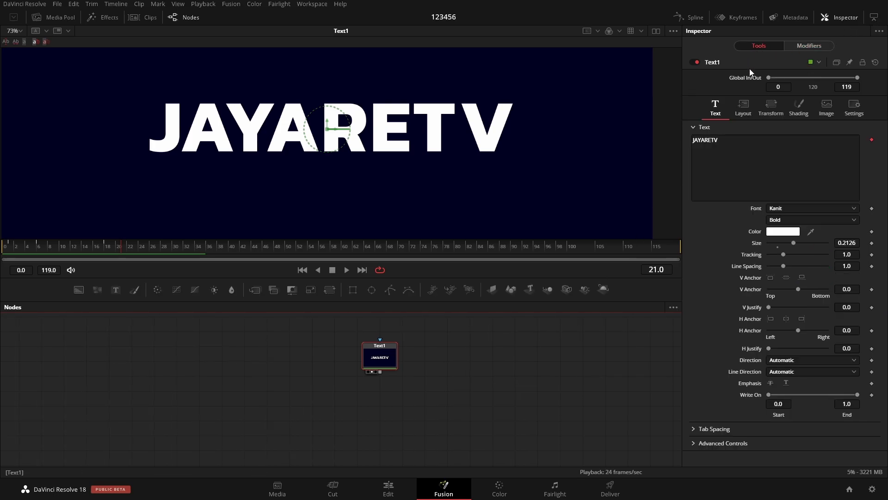
pyautogui.click(853, 115)
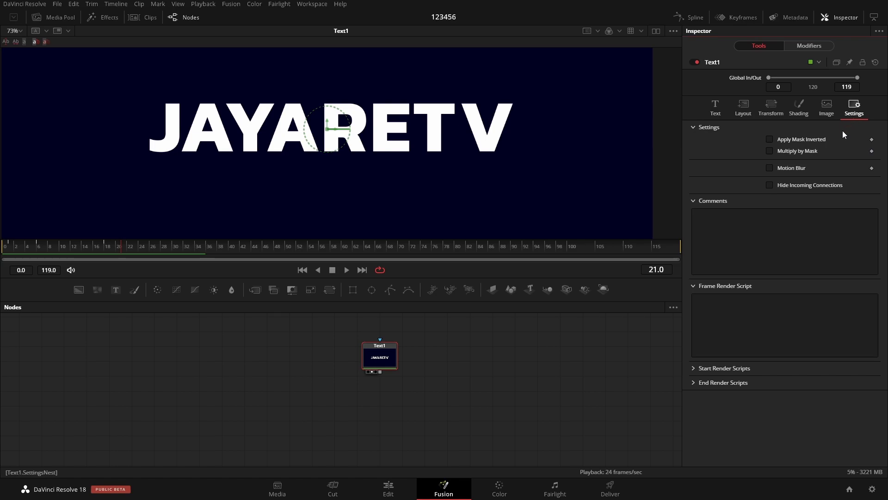
pyautogui.click(773, 168)
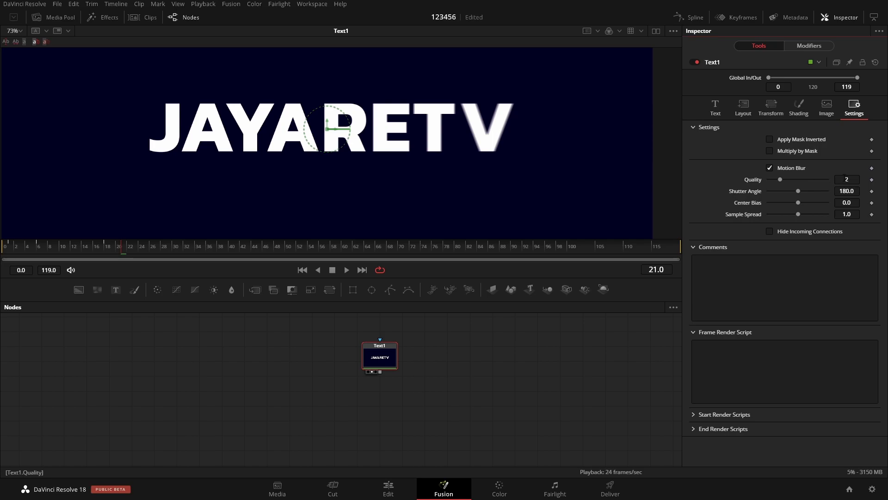
pyautogui.moveTo(780, 180); pyautogui.dragTo(828, 180)
pyautogui.click(851, 179)
pyautogui.press('Tab')
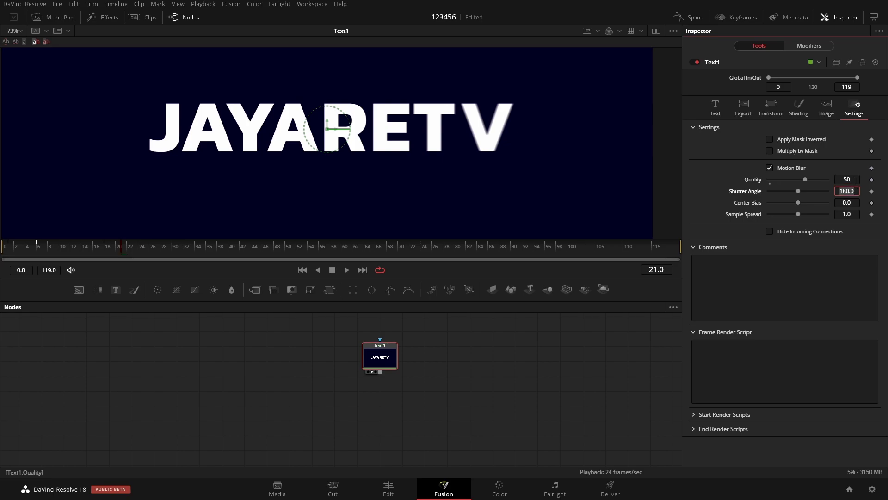
pyautogui.click(769, 183)
pyautogui.click(851, 180)
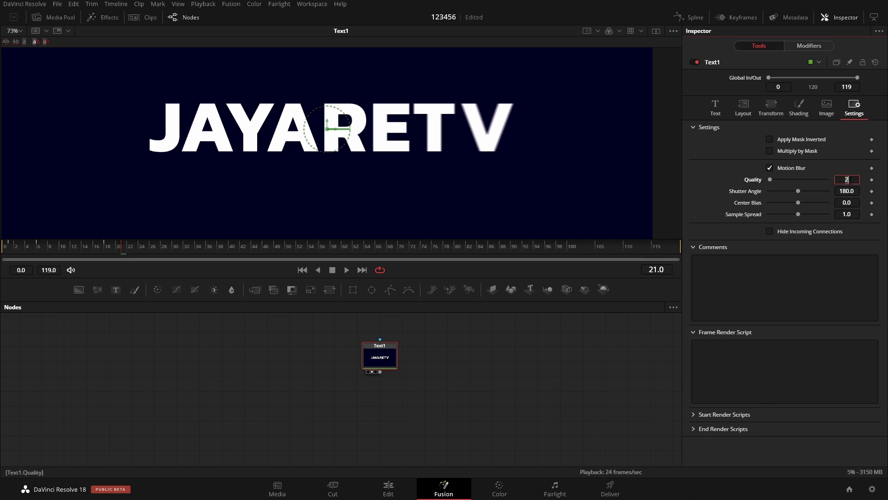
pyautogui.press('Tab')
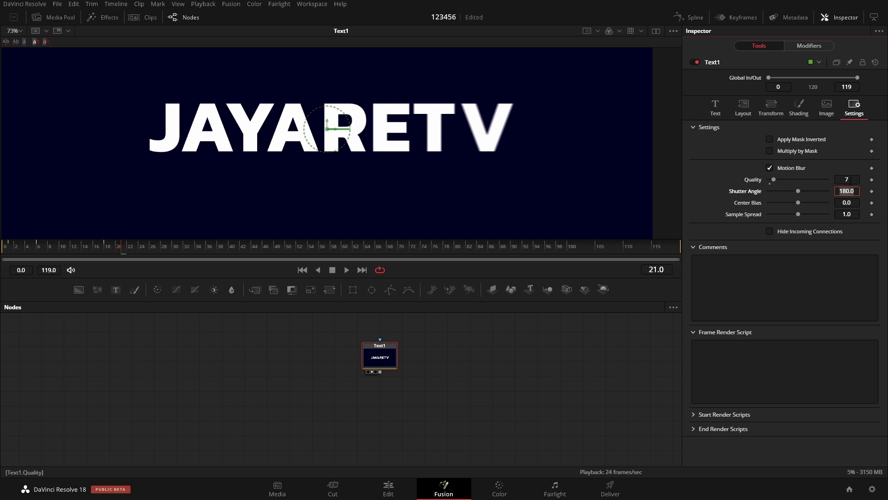
# - Preview the motion-blurred animation and keep the Shutter Angle at 180
pyautogui.moveTo(70, 249); pyautogui.dragTo(27, 248)
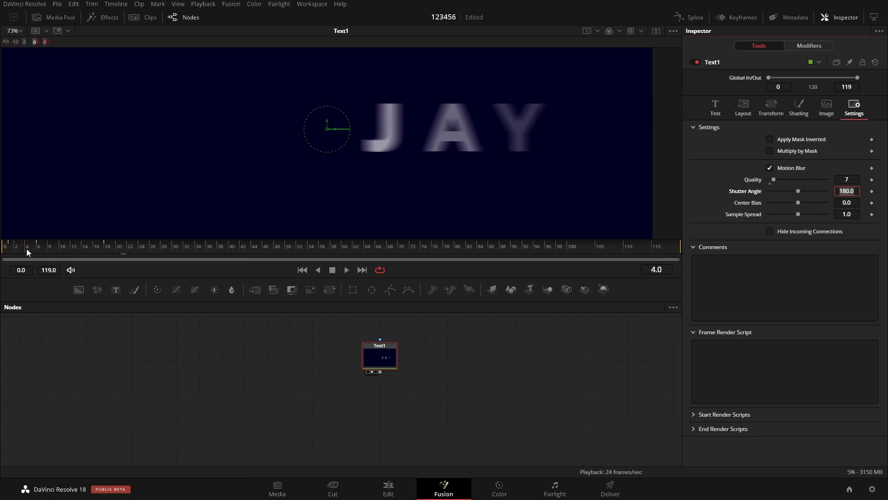
pyautogui.click(346, 270)
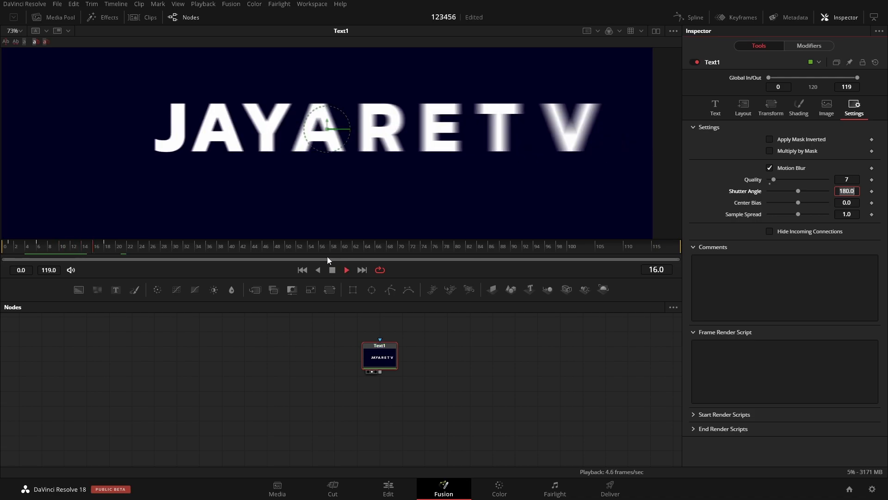
pyautogui.click(27, 248)
pyautogui.press('space')
pyautogui.moveTo(89, 249); pyautogui.dragTo(19, 252)
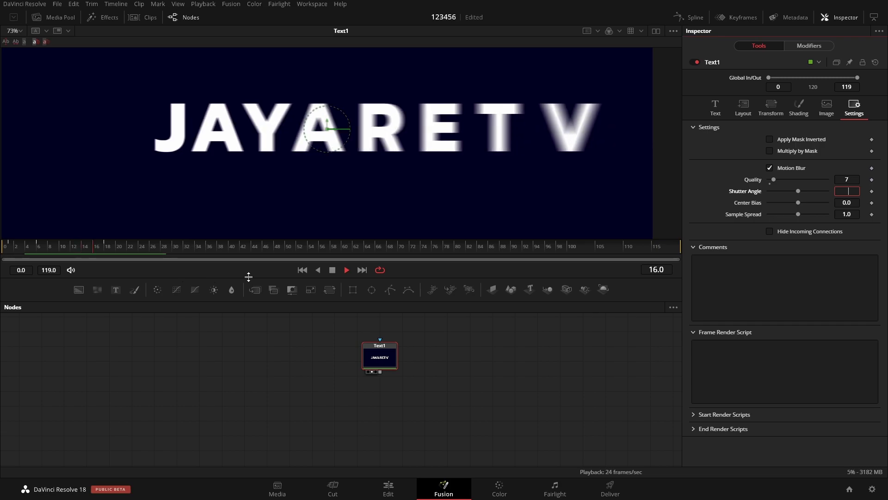
pyautogui.click(332, 270)
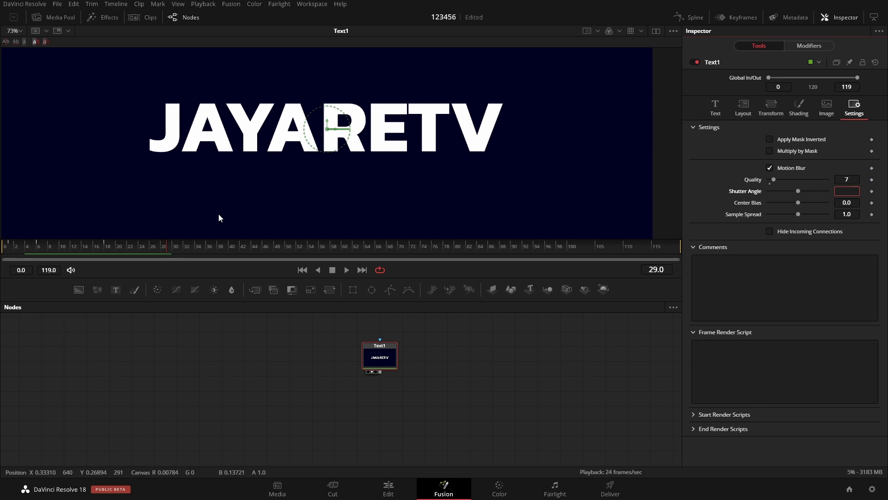
pyautogui.click(427, 380)
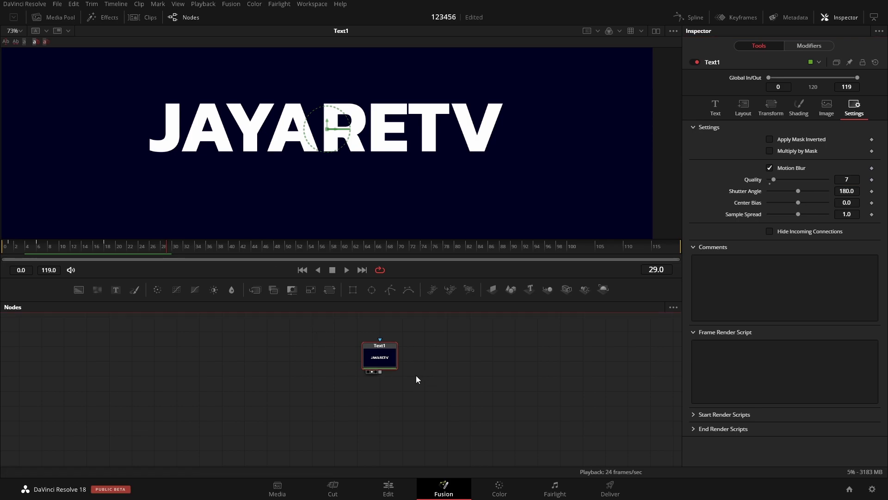
pyautogui.moveTo(378, 367)
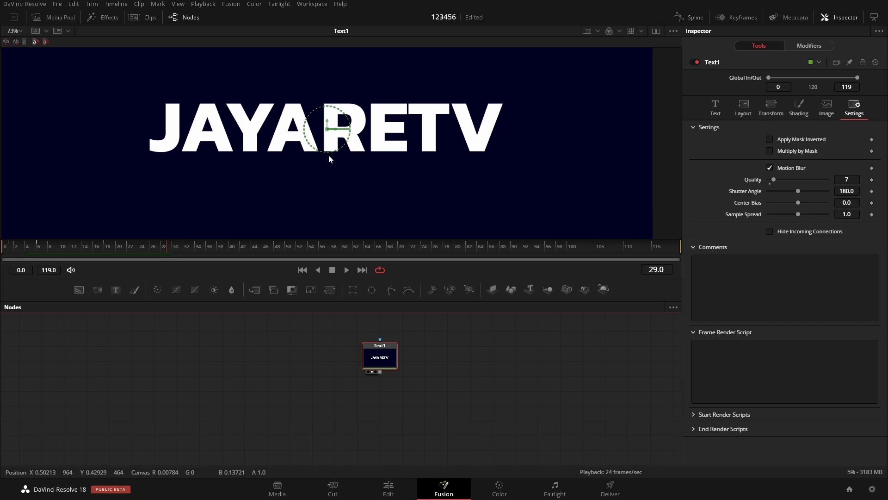
pyautogui.rightClick(452, 269)
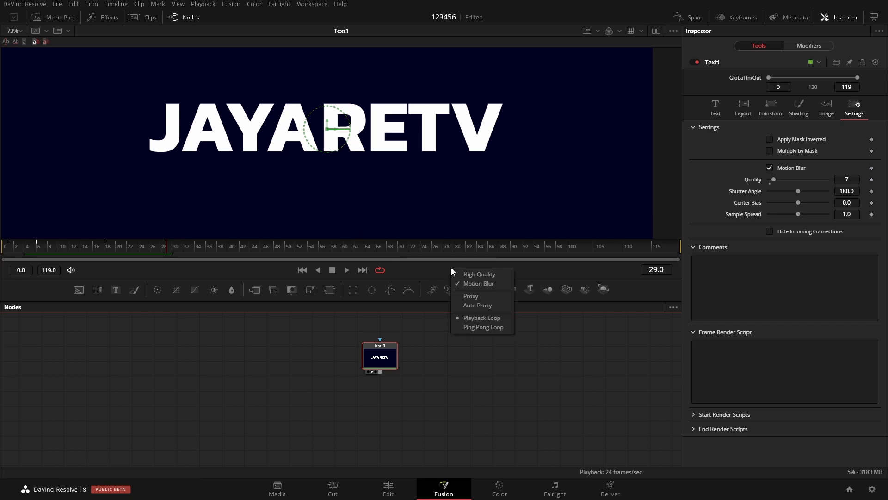
pyautogui.click(460, 285)
pyautogui.click(456, 373)
pyautogui.moveTo(158, 249); pyautogui.dragTo(18, 248)
pyautogui.press('space')
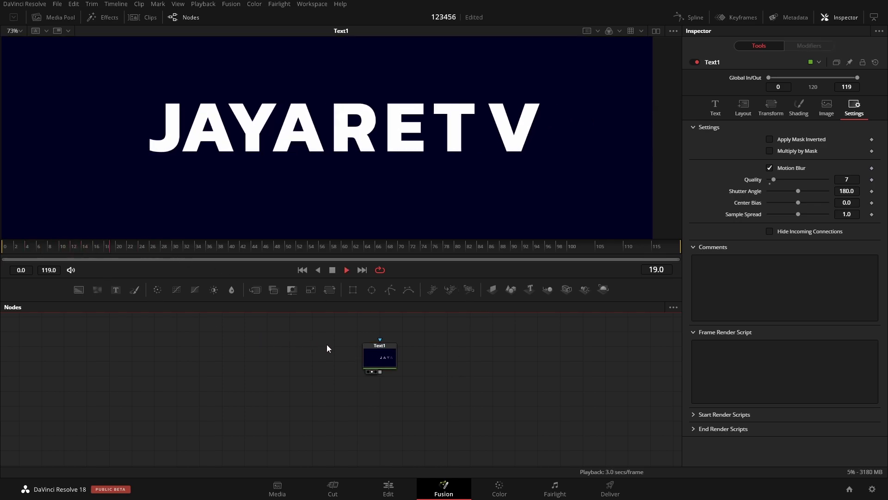
pyautogui.press('space')
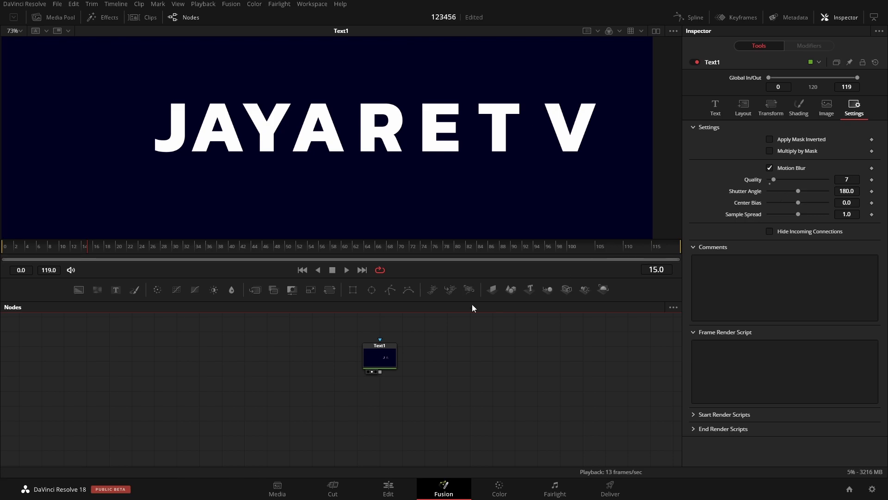
pyautogui.rightClick(407, 273)
pyautogui.click(417, 289)
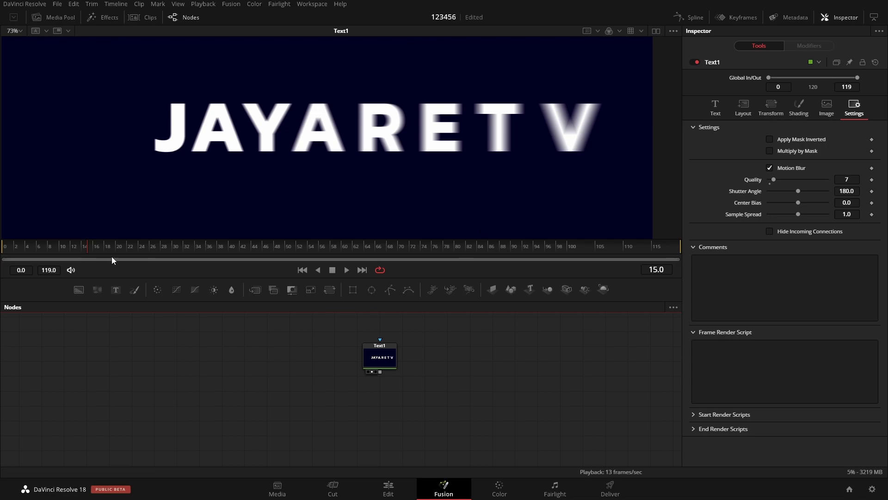
pyautogui.click(9, 251)
pyautogui.press('space')
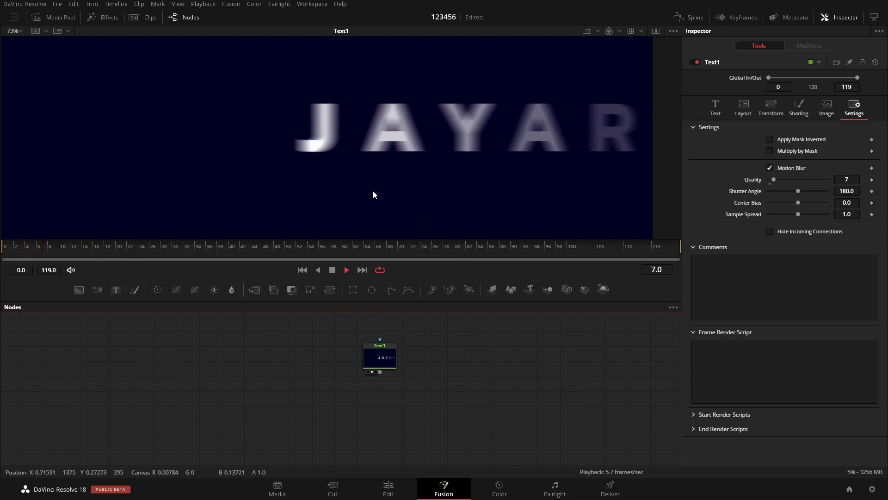
pyautogui.press('space')
pyautogui.click(22, 31)
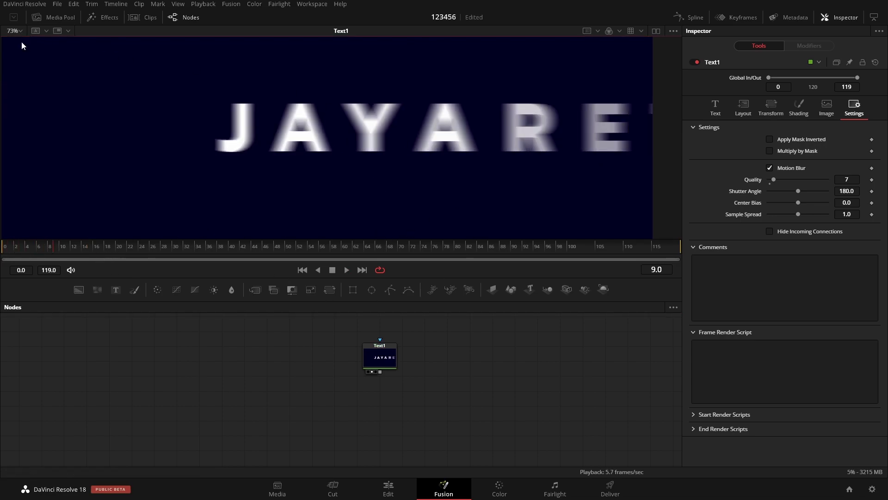
pyautogui.click(21, 42)
# - Curve Text1's motion path by raising its middle point and bending its right end down
pyautogui.scroll(-5, 389, 166)
pyautogui.moveTo(393, 181); pyautogui.dragTo(397, 109)
pyautogui.click(379, 356)
pyautogui.click(819, 45)
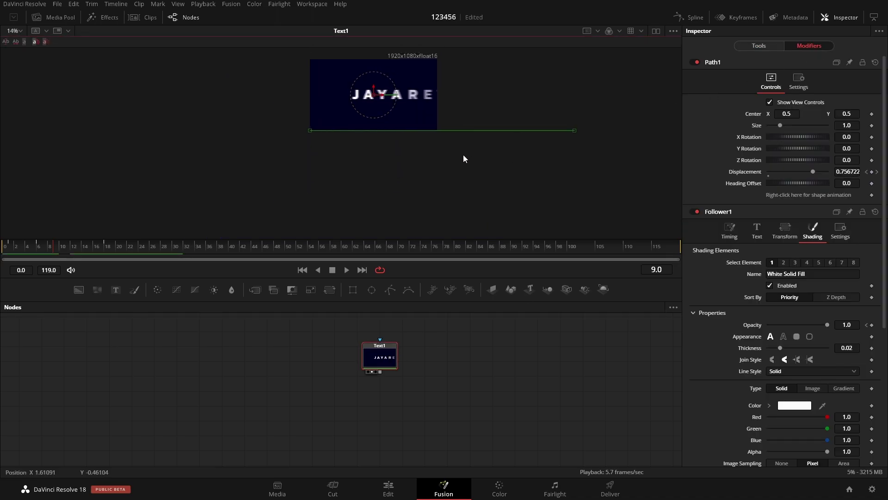
pyautogui.click(309, 130)
pyautogui.moveTo(398, 131); pyautogui.dragTo(397, 117)
pyautogui.moveTo(487, 131); pyautogui.dragTo(498, 153)
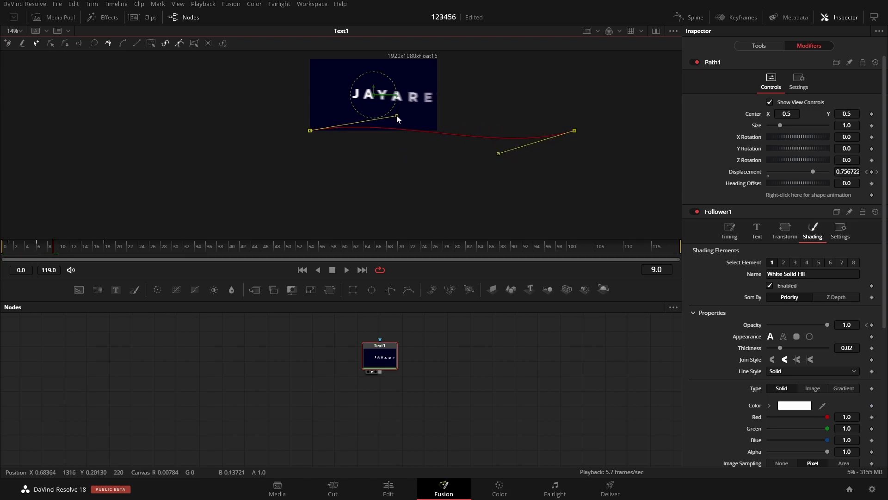
# - Play the JAYARETV animation from the start twice to check the motion blur
pyautogui.click(452, 348)
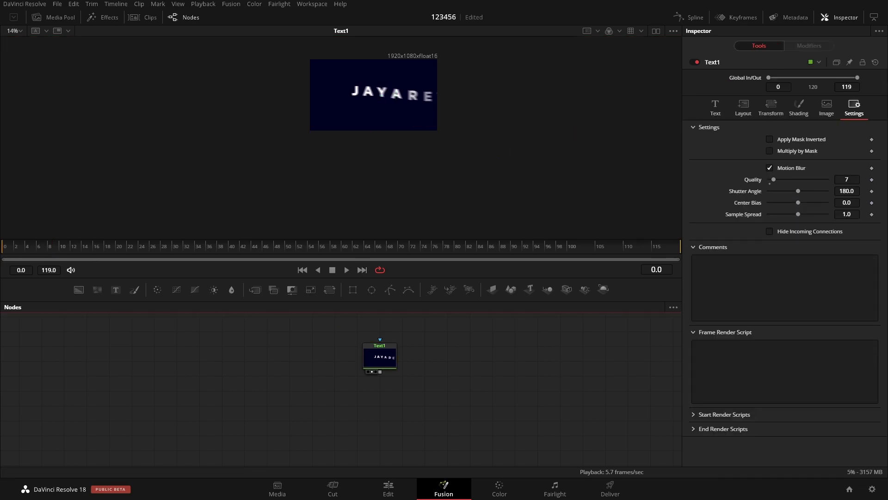
pyautogui.press('space')
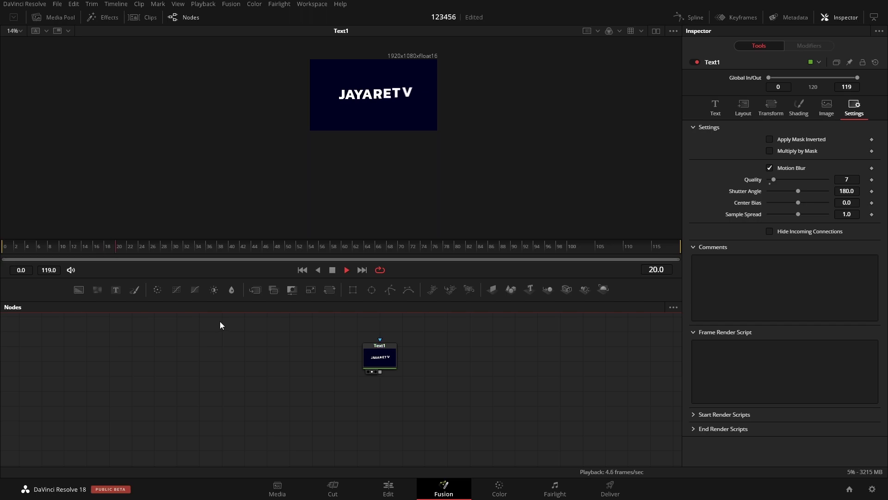
pyautogui.click(3, 248)
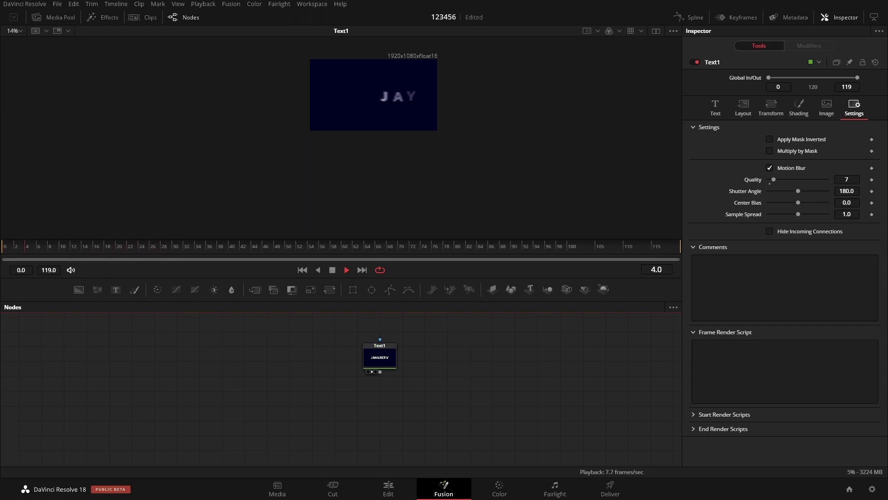
pyautogui.press('space')
pyautogui.press('space')
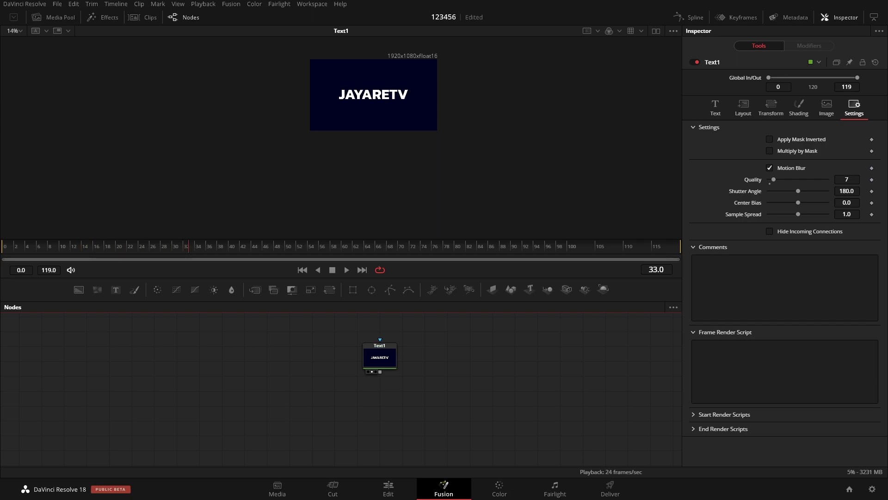
pyautogui.click(71, 248)
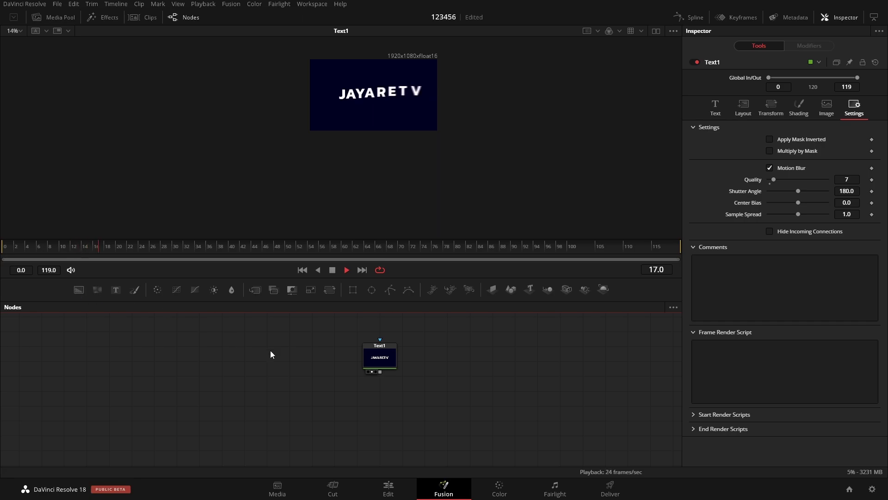
# - Remove the Path1 Displacement keyframes and set Displacement back to 0.0
pyautogui.click(379, 357)
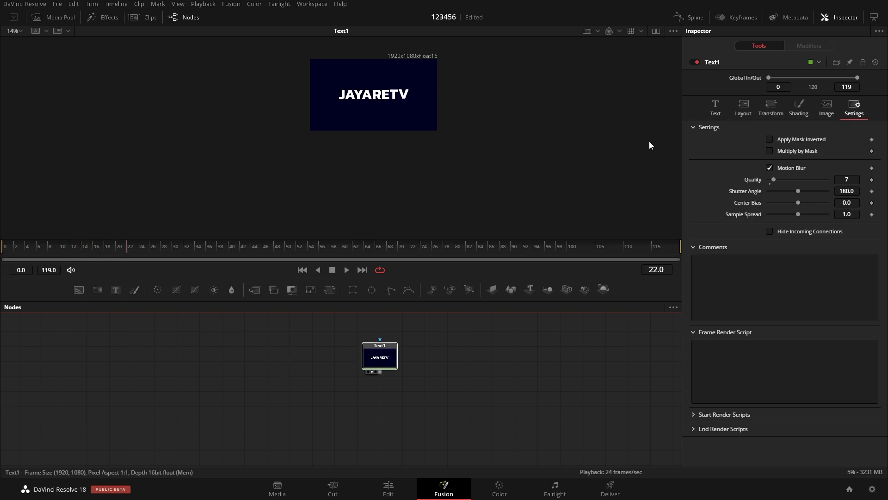
pyautogui.click(819, 47)
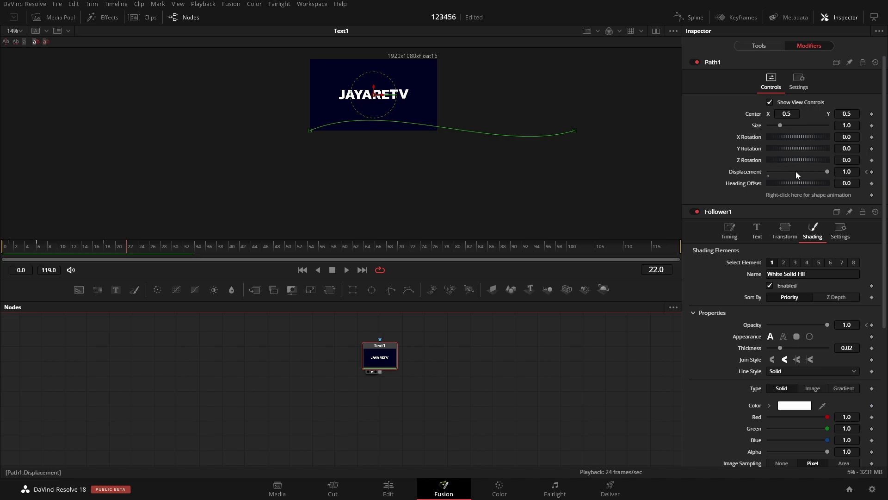
pyautogui.moveTo(103, 254); pyautogui.dragTo(10, 253)
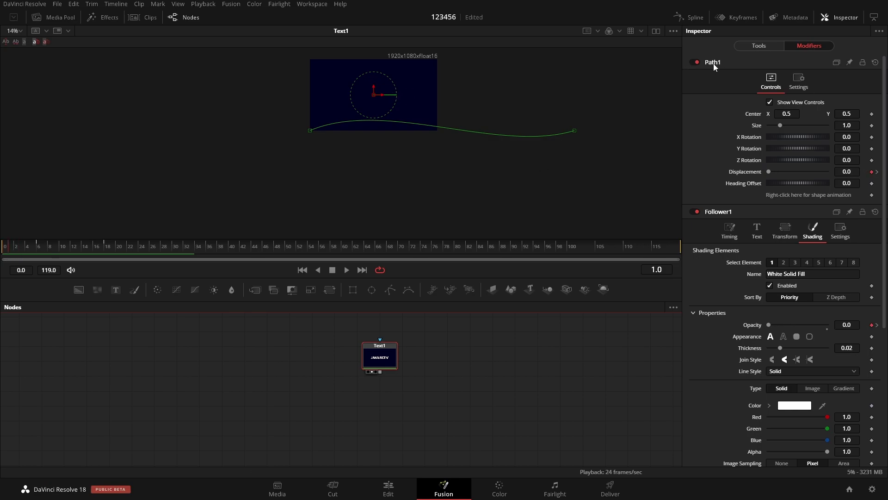
pyautogui.doubleClick(746, 171)
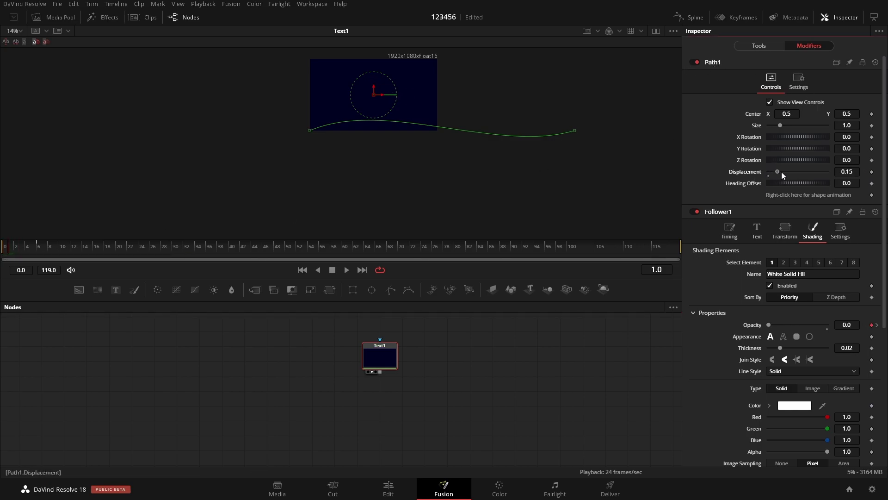
pyautogui.moveTo(824, 177); pyautogui.dragTo(831, 177)
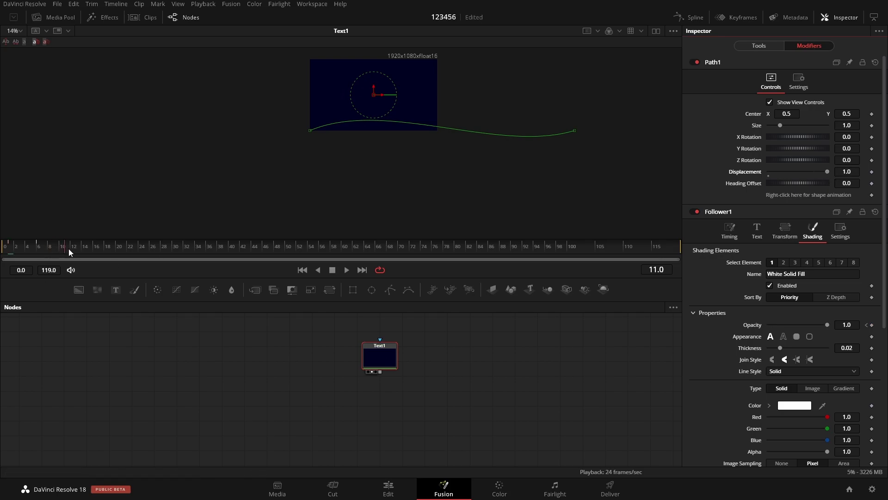
pyautogui.moveTo(68, 249); pyautogui.dragTo(78, 250)
pyautogui.moveTo(828, 171); pyautogui.dragTo(732, 174)
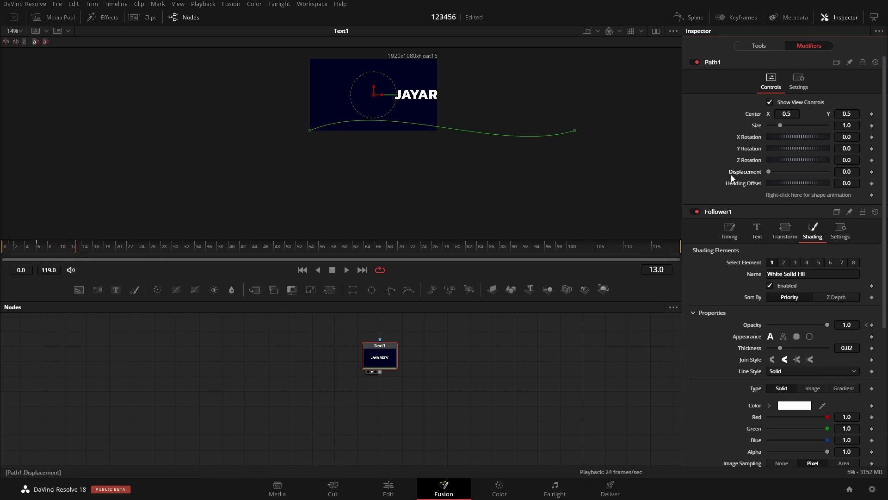
# - Attach an Anim Curves modifier to Path1's Displacement
pyautogui.rightClick(731, 173)
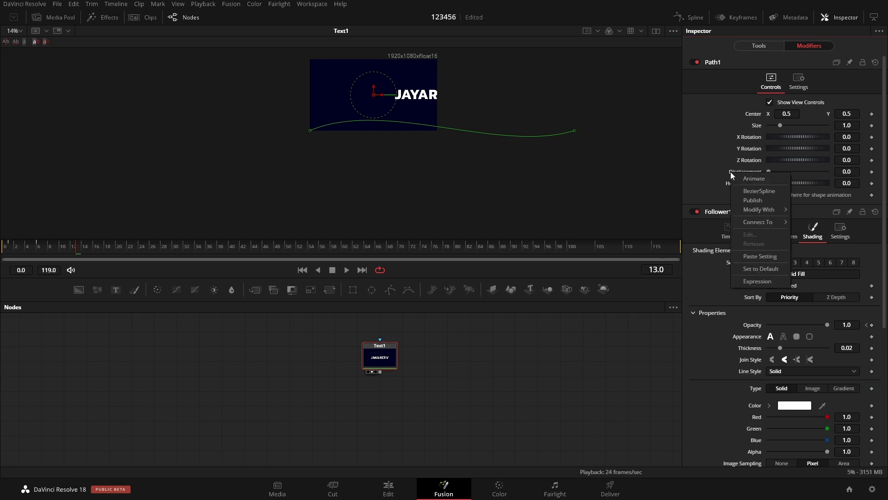
pyautogui.press('Escape')
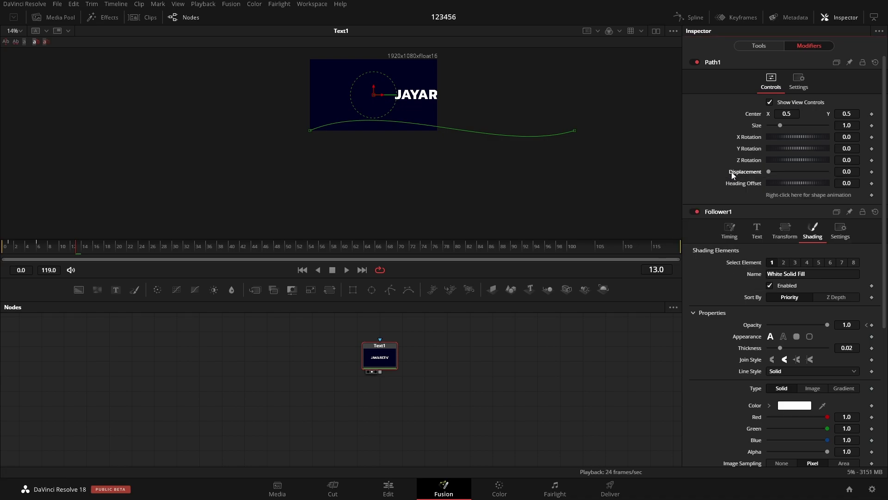
pyautogui.rightClick(731, 174)
pyautogui.moveTo(756, 213)
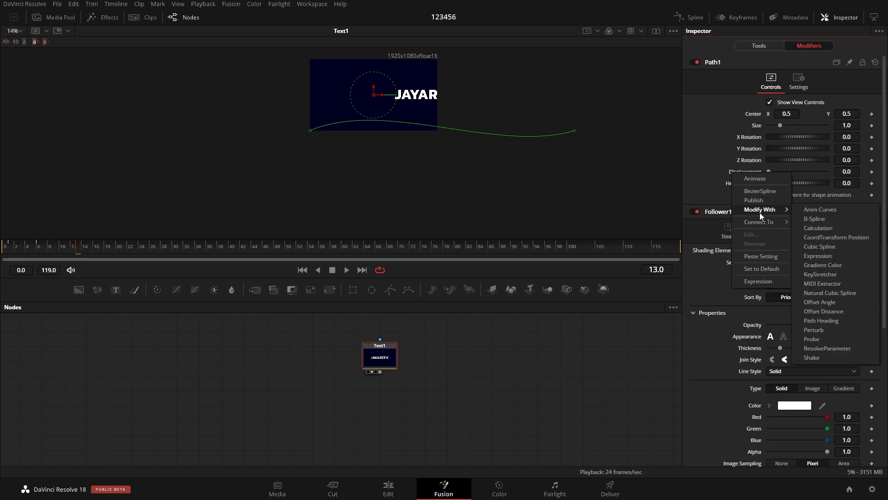
pyautogui.click(815, 212)
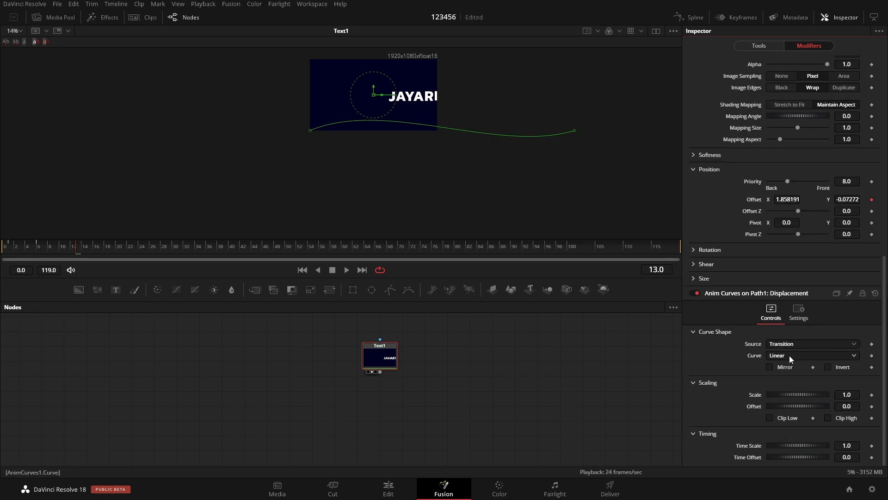
# - Set the Anim Curves Source to Custom and keyframe Input at 1.0 on frame 18
pyautogui.click(785, 345)
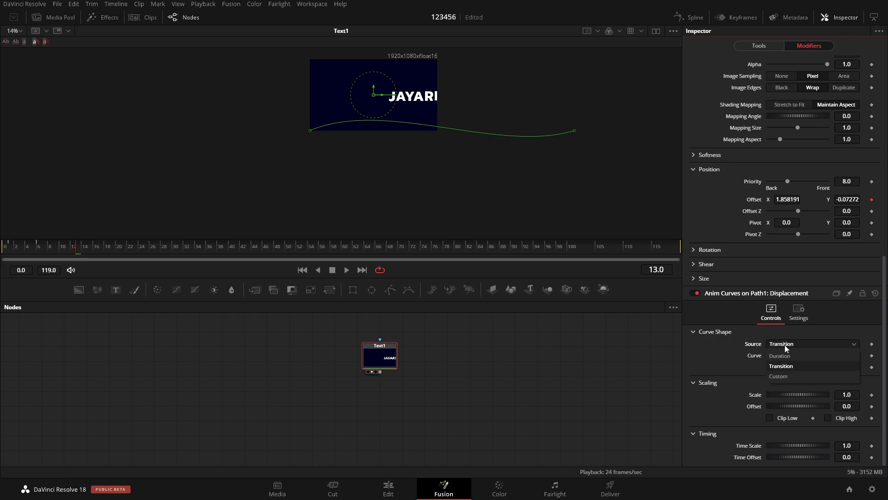
pyautogui.click(782, 376)
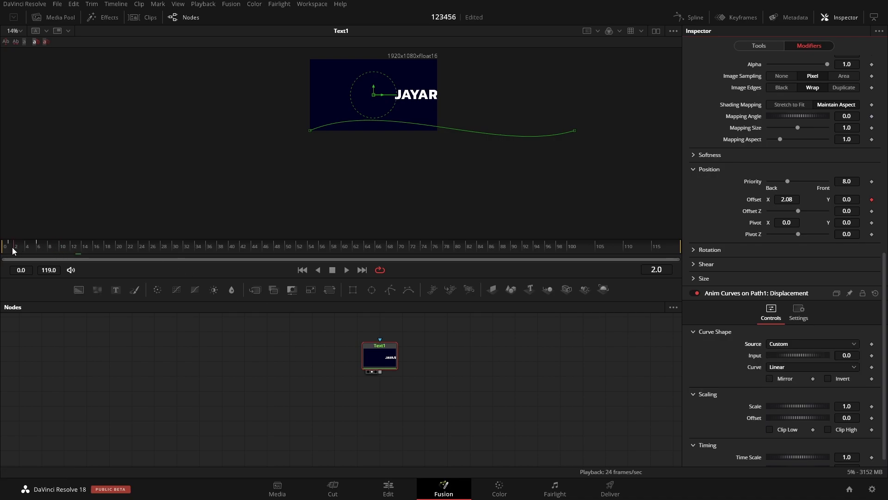
pyautogui.moveTo(14, 248); pyautogui.dragTo(9, 249)
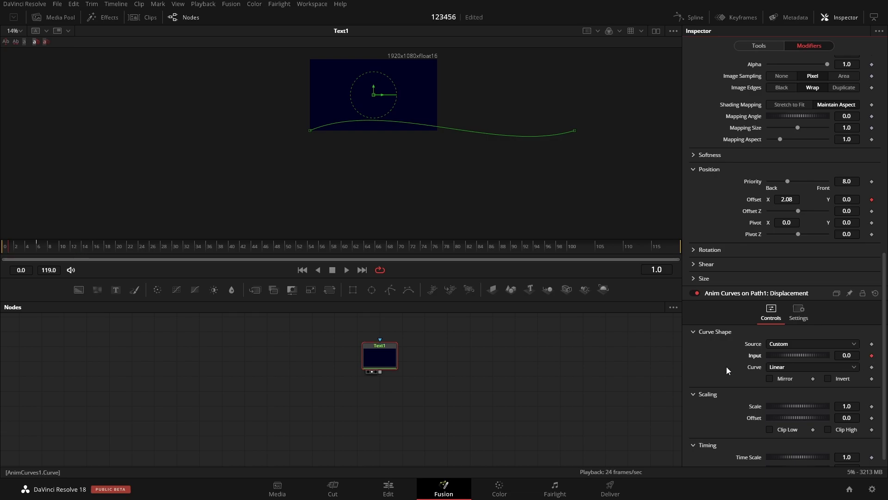
pyautogui.moveTo(86, 249); pyautogui.dragTo(105, 250)
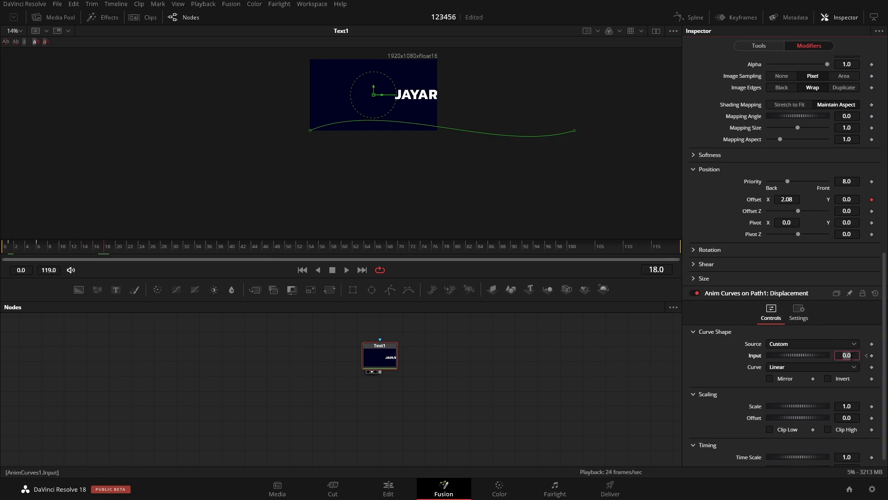
pyautogui.click(849, 405)
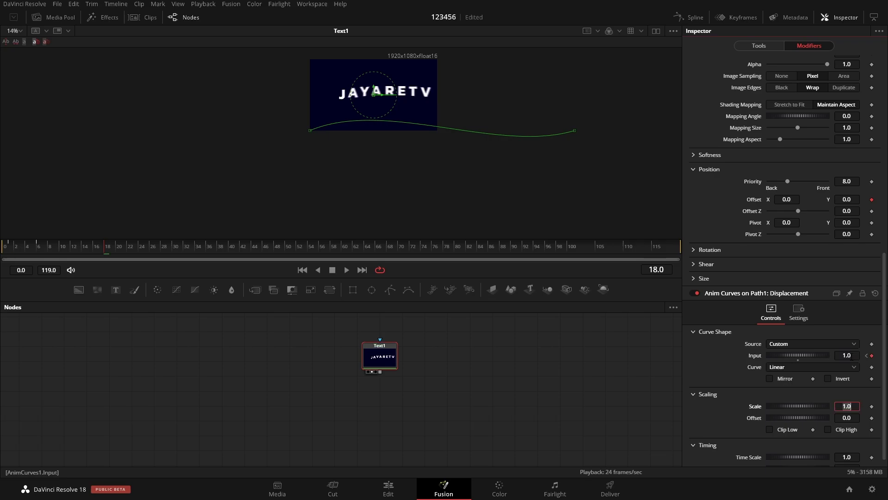
# - Play the path animation from the start to check the Custom input timing
pyautogui.moveTo(74, 249); pyautogui.dragTo(3, 248)
pyautogui.click(346, 270)
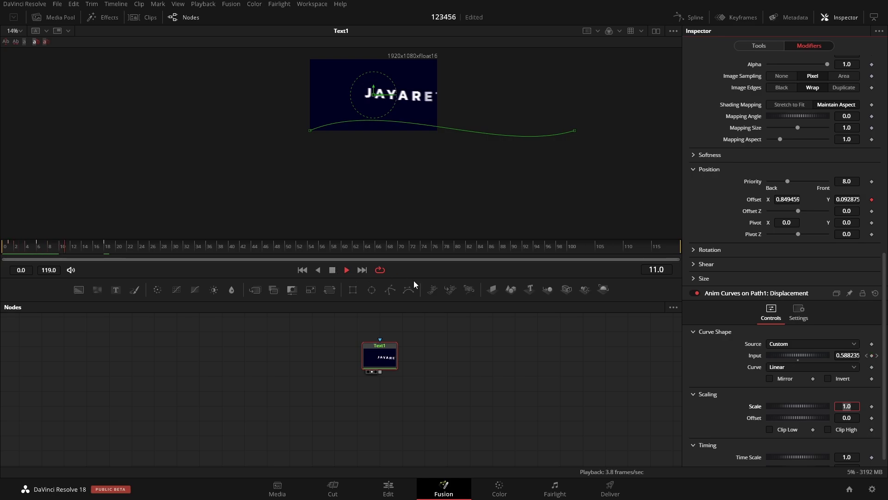
pyautogui.click(332, 270)
pyautogui.rightClick(445, 284)
pyautogui.click(186, 331)
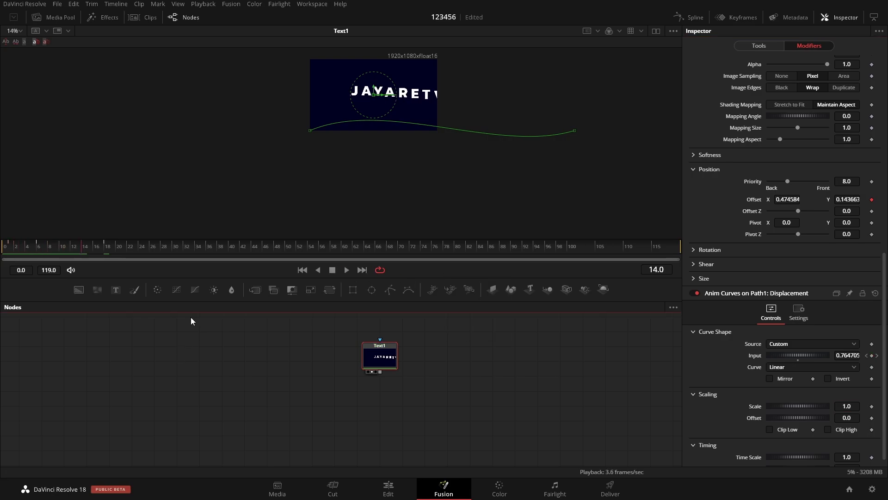
pyautogui.moveTo(92, 247); pyautogui.dragTo(3, 249)
pyautogui.press('space')
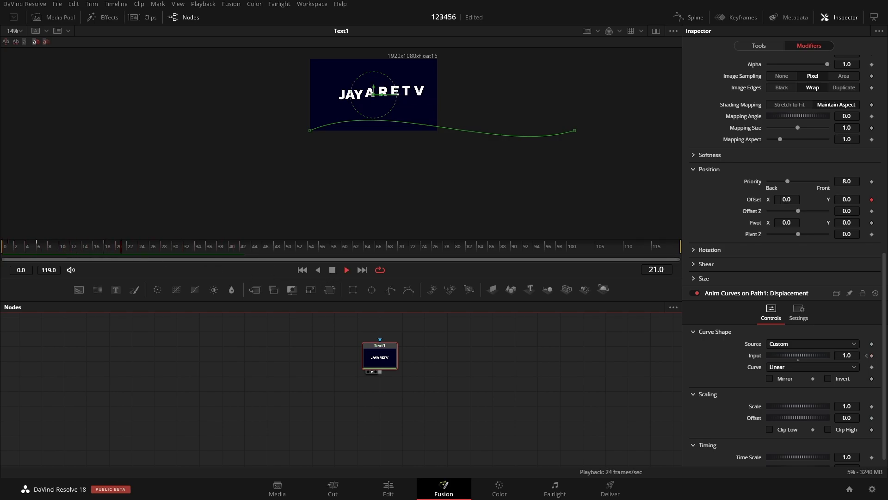
pyautogui.click(784, 368)
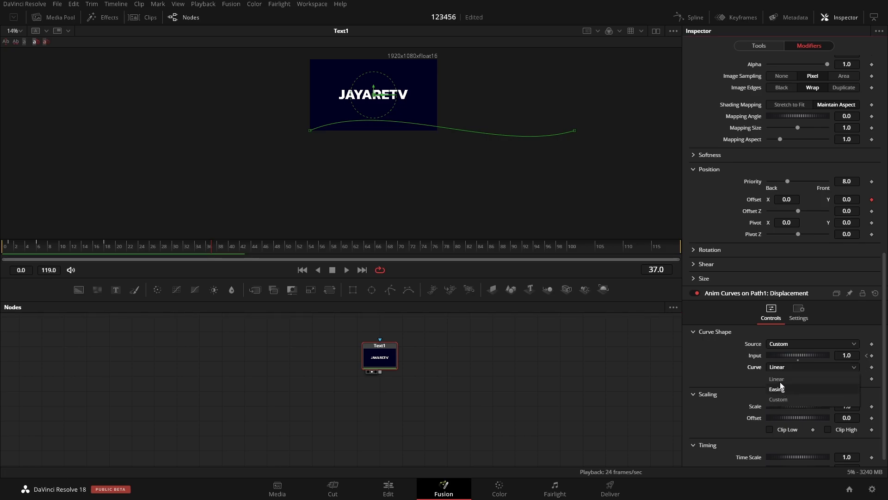
# - Set the Anim Curves curve to Easing with Bounce Out and replay from the start
pyautogui.click(785, 389)
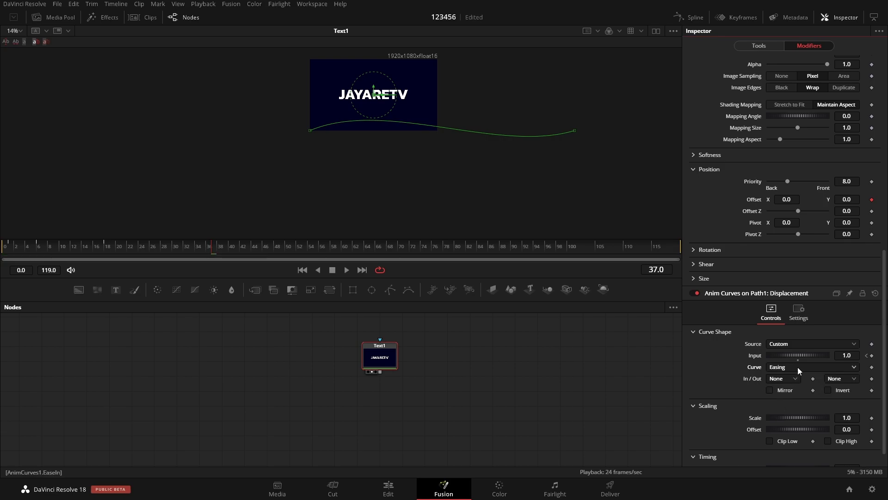
pyautogui.click(840, 380)
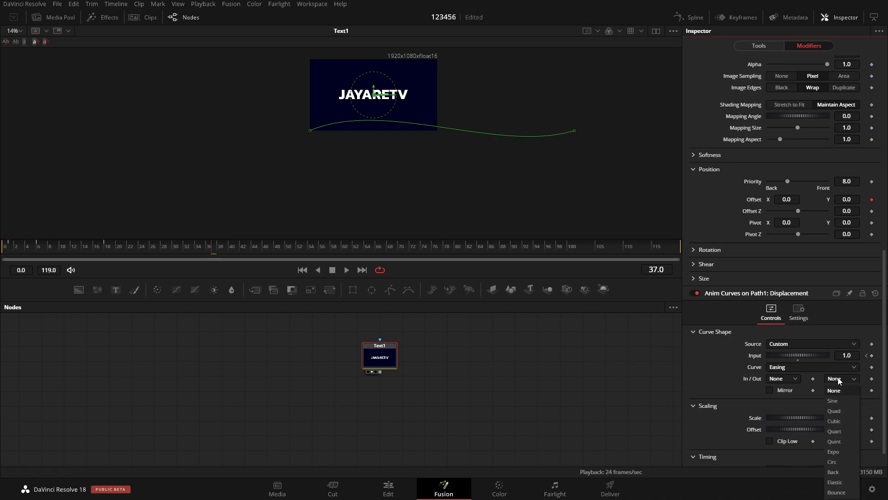
pyautogui.click(837, 493)
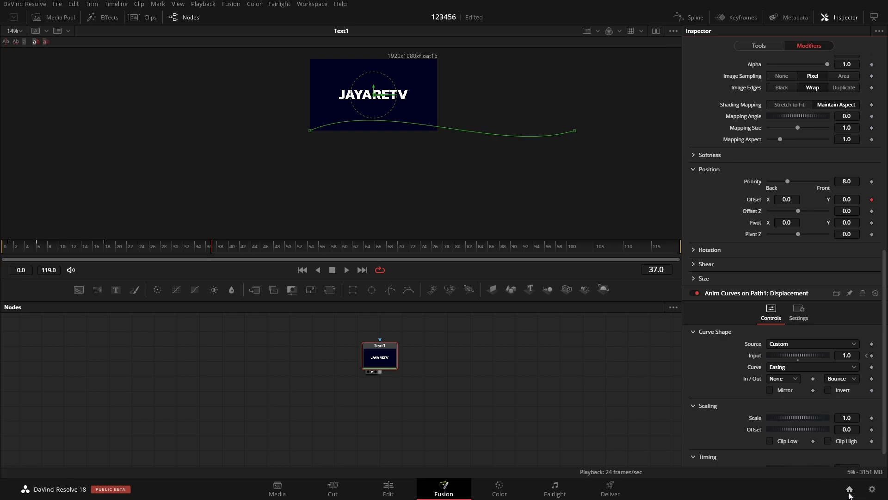
pyautogui.moveTo(123, 251); pyautogui.dragTo(4, 255)
pyautogui.press('space')
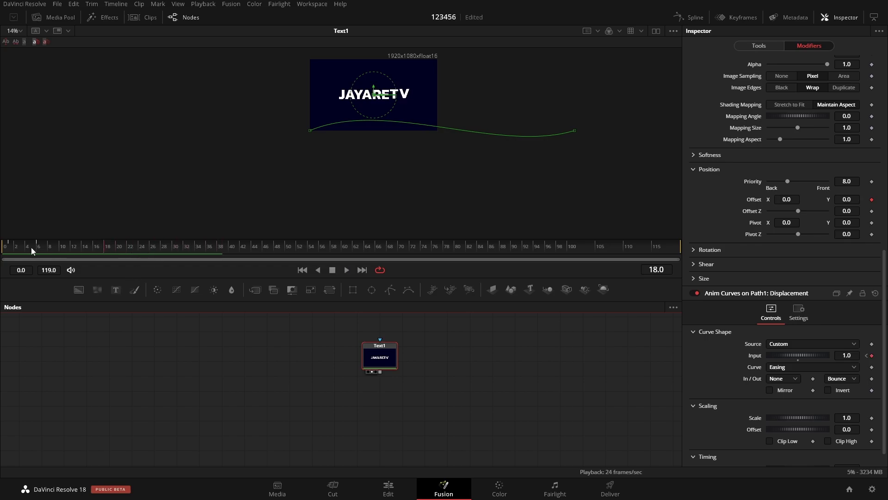
pyautogui.press('space')
pyautogui.press('space')
# - In the Spline editor, move the Input end keyframe to frame 26 with Ease In 33, then preview
pyautogui.click(685, 19)
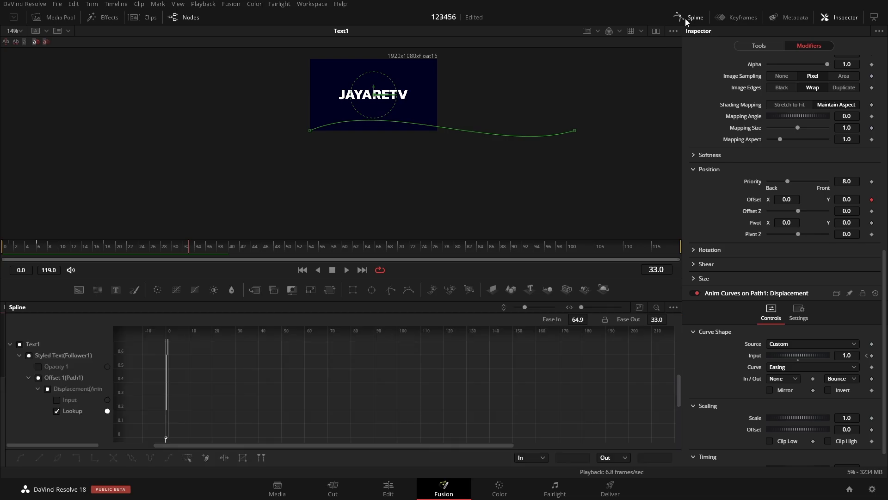
pyautogui.click(58, 411)
pyautogui.click(57, 401)
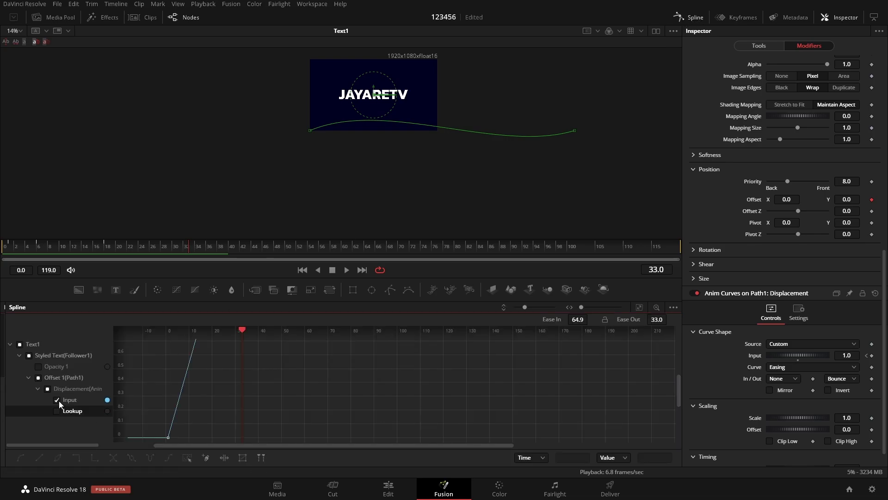
pyautogui.click(640, 307)
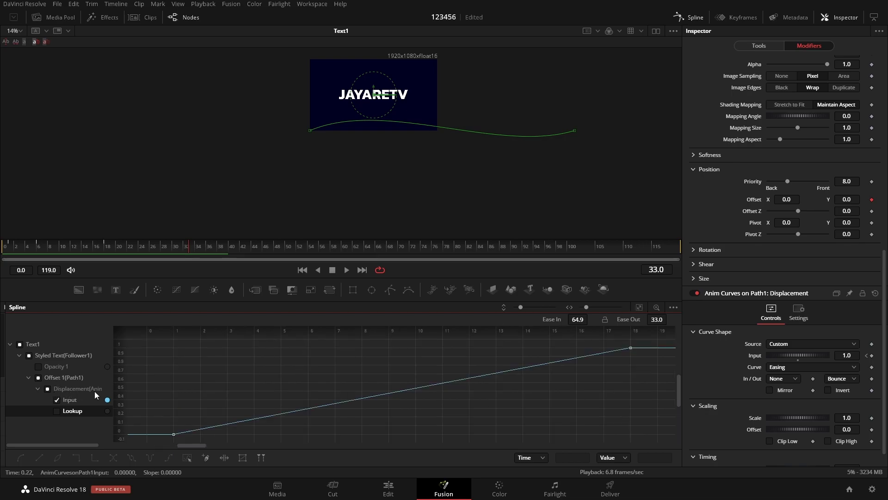
pyautogui.moveTo(113, 383); pyautogui.dragTo(182, 384)
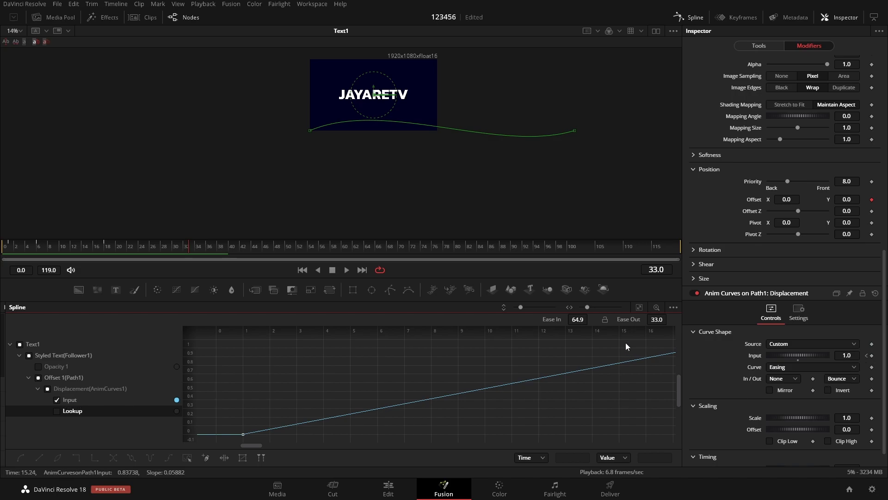
pyautogui.click(641, 308)
pyautogui.moveTo(634, 369); pyautogui.dragTo(356, 413)
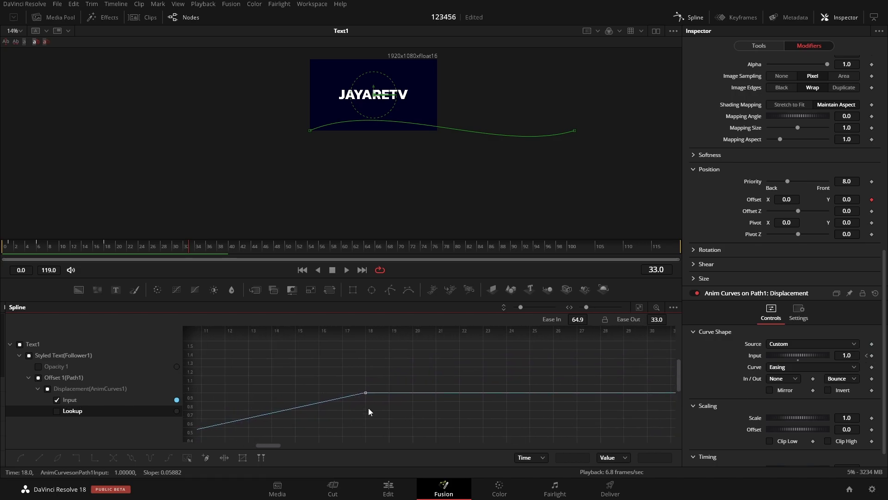
pyautogui.click(366, 393)
pyautogui.moveTo(390, 393); pyautogui.dragTo(547, 400)
pyautogui.hotkey('ctrl', 'z')
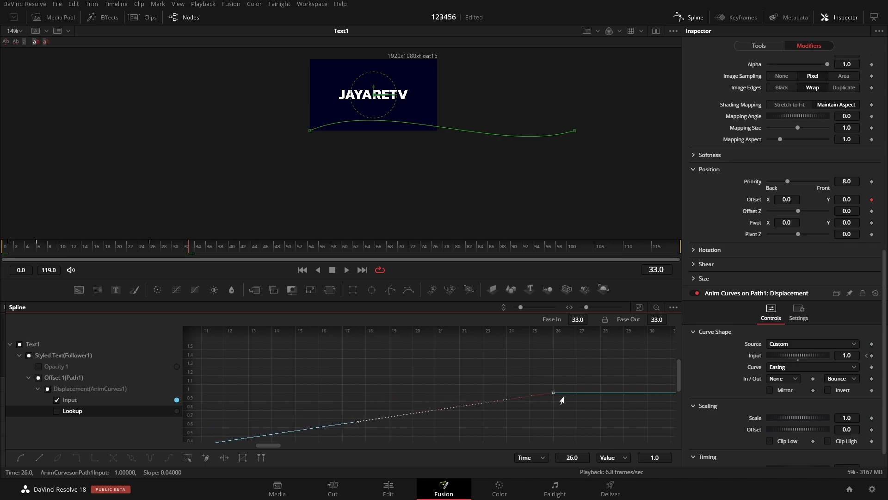
pyautogui.moveTo(93, 250); pyautogui.dragTo(8, 254)
pyautogui.press('space')
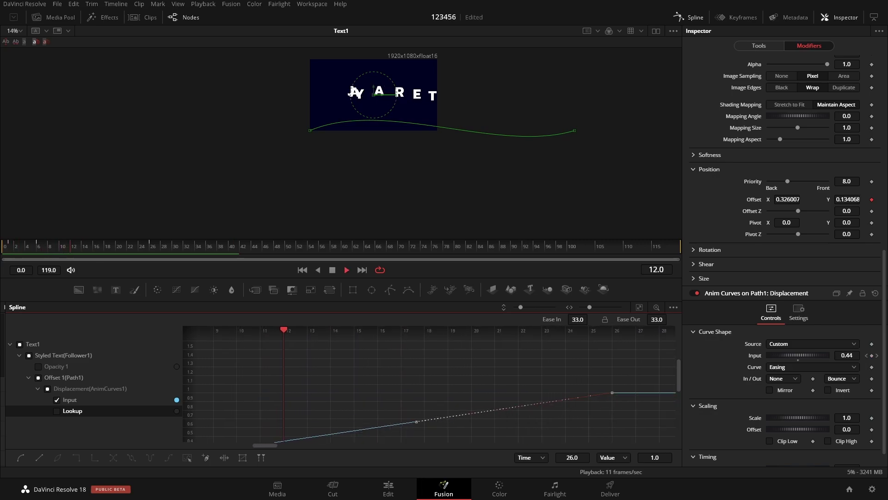
pyautogui.press('space')
# - Drag the motion path's right end point left to shorten the path and preview it
pyautogui.click(575, 131)
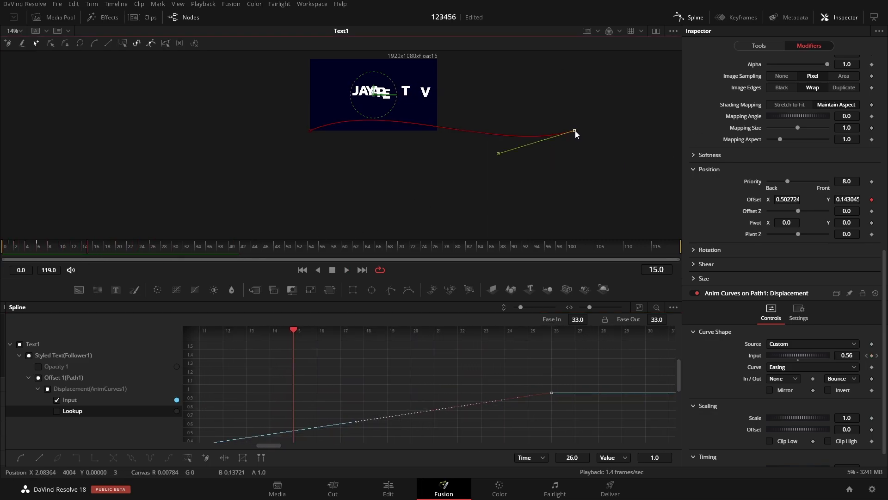
pyautogui.moveTo(575, 133); pyautogui.dragTo(454, 129)
pyautogui.press('space')
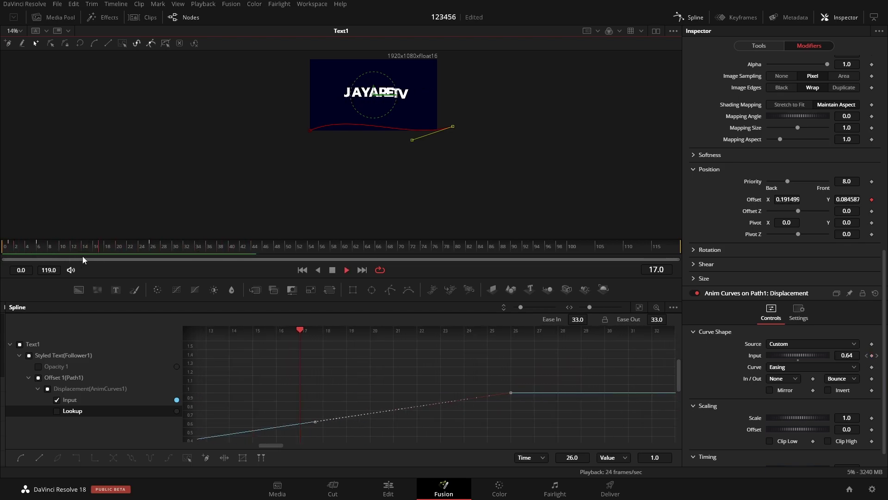
pyautogui.press('space')
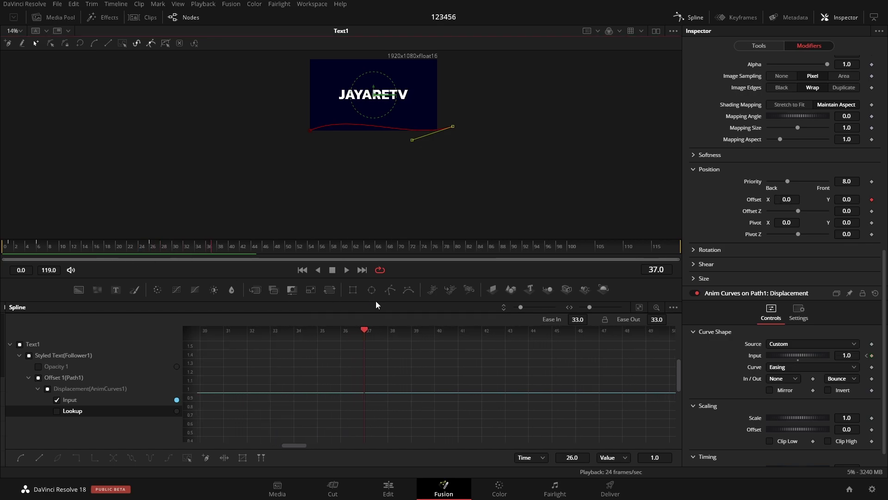
pyautogui.rightClick(458, 270)
pyautogui.click(450, 268)
pyautogui.click(102, 251)
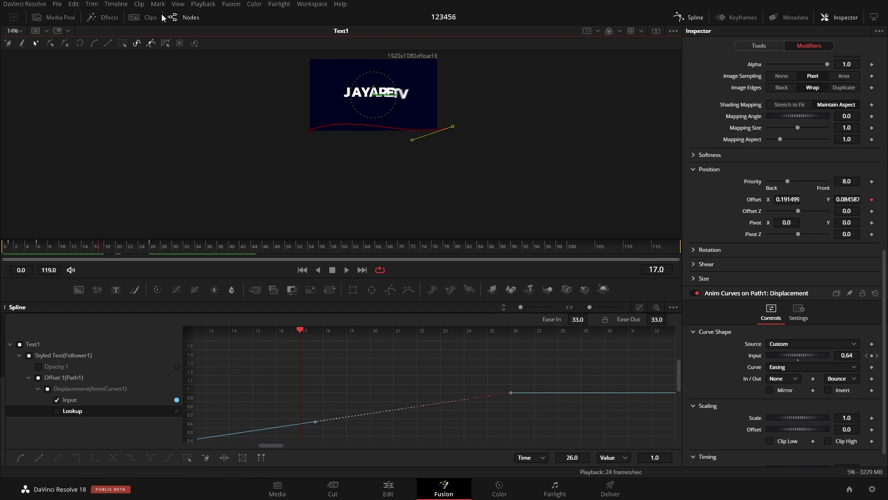
pyautogui.click(149, 17)
# - Load the clip's Prism Blur composition
pyautogui.rightClick(39, 437)
pyautogui.moveTo(83, 418)
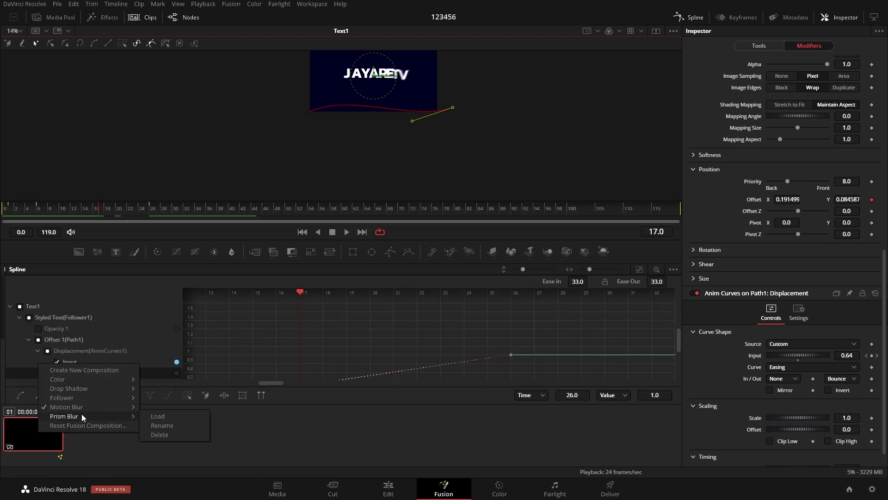
pyautogui.click(170, 419)
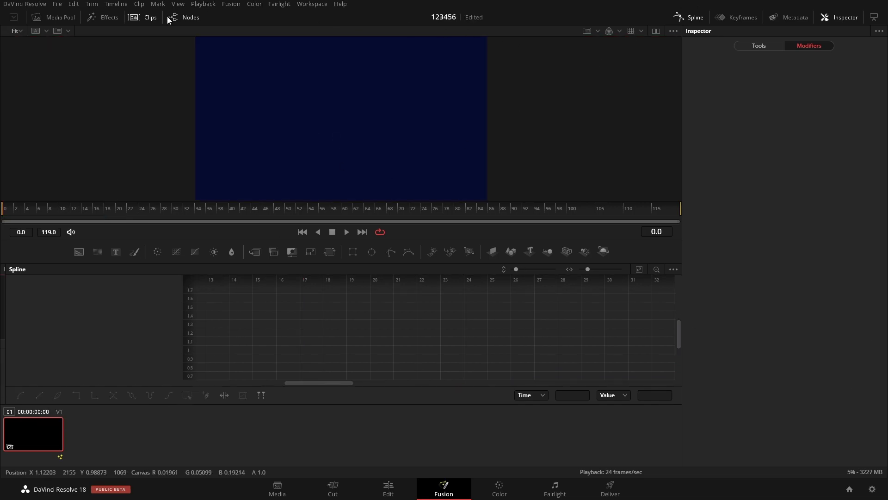
# - Show the Text1 → PrismBlur1 nodes and play the PrismBlur1 output in an enlarged viewer
pyautogui.click(679, 18)
pyautogui.moveTo(620, 309); pyautogui.dragTo(639, 310)
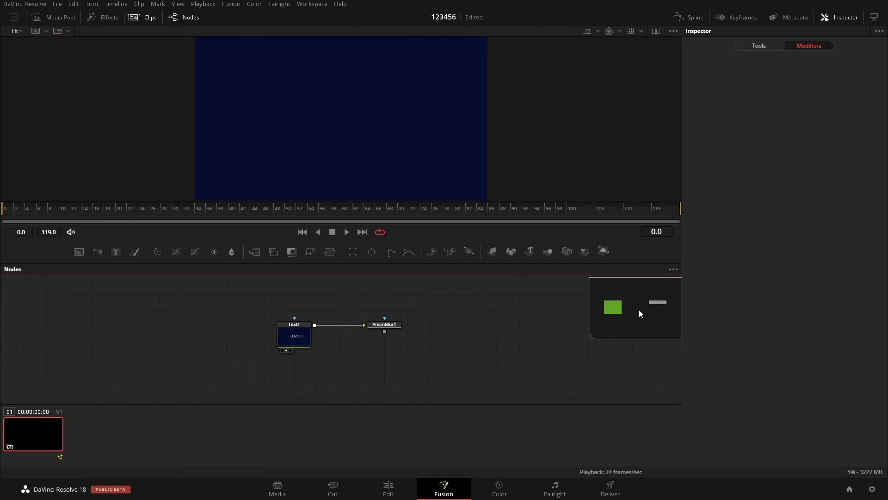
pyautogui.moveTo(391, 326); pyautogui.dragTo(382, 111)
pyautogui.press('space')
pyautogui.moveTo(409, 240); pyautogui.dragTo(410, 276)
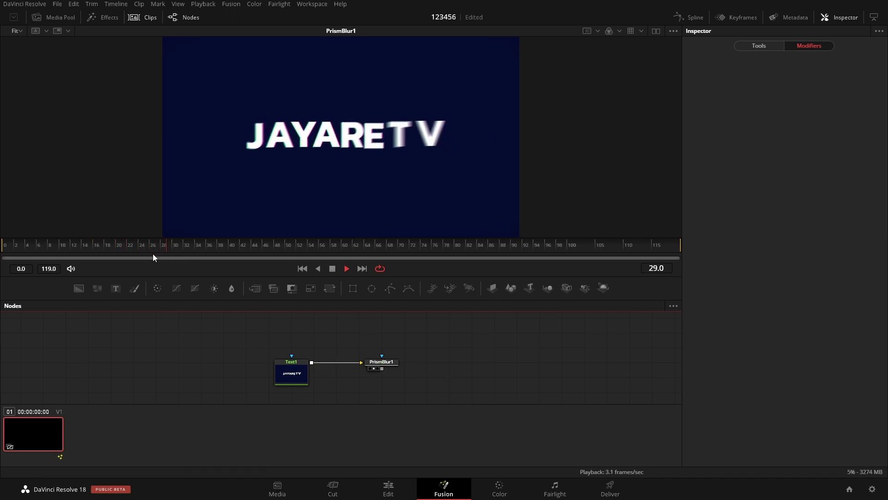
pyautogui.moveTo(190, 248); pyautogui.dragTo(21, 258)
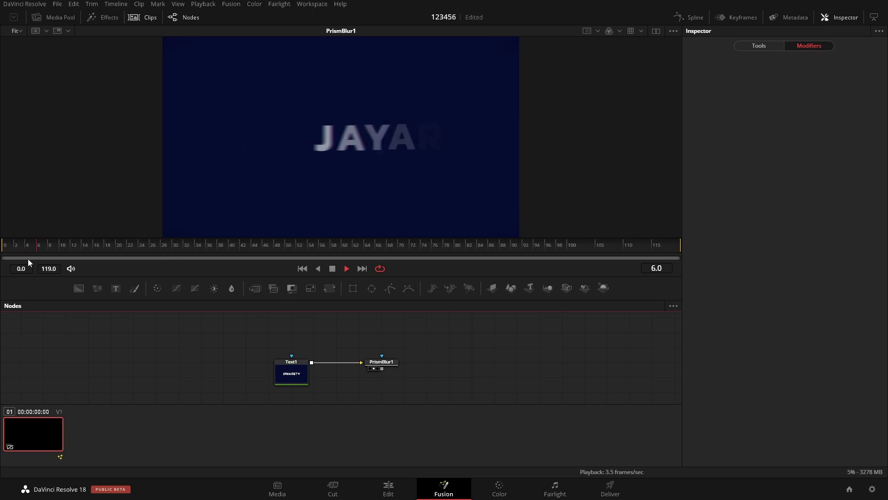
pyautogui.press('space')
# - Centre the JAYARETV title in the viewer and move to frame 52
pyautogui.scroll(6, 287, 139)
pyautogui.scroll(-5, 286, 142)
pyautogui.scroll(3, 259, 142)
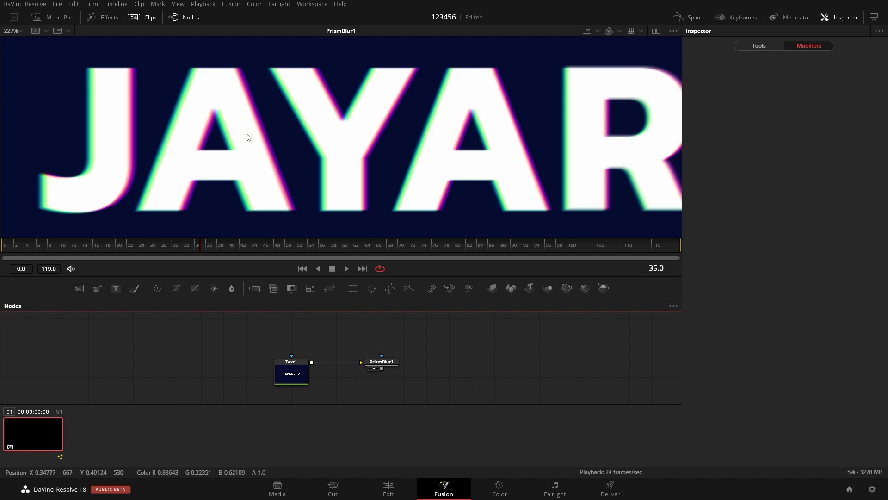
pyautogui.scroll(-3, 387, 175)
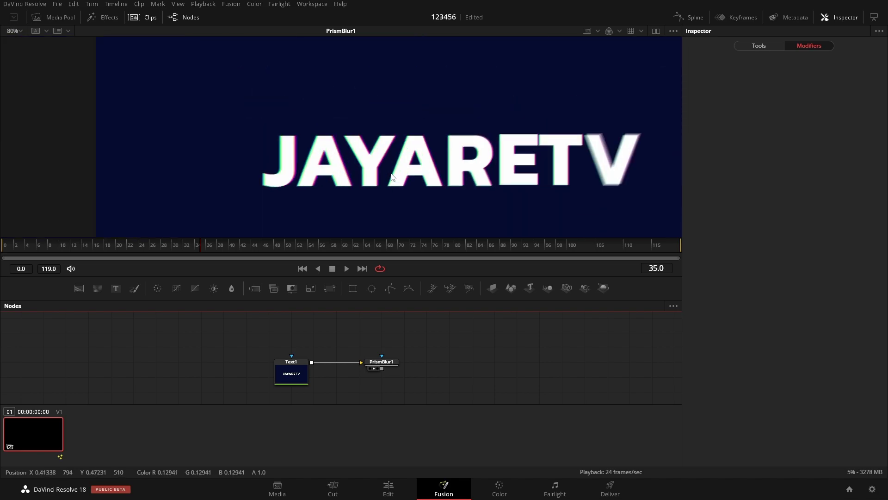
pyautogui.moveTo(392, 174); pyautogui.dragTo(311, 168)
pyautogui.moveTo(231, 246); pyautogui.dragTo(296, 249)
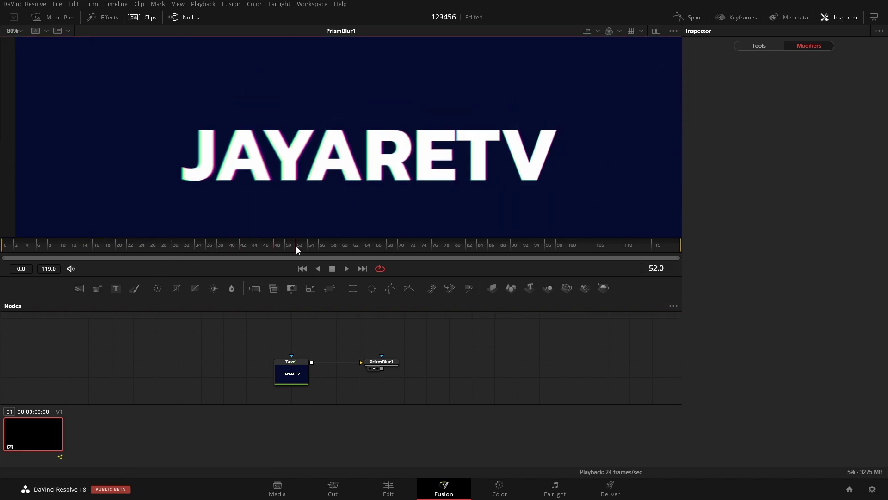
# - Select PrismBlur1 and drag its centre over the text, then up and to the right
pyautogui.click(381, 361)
pyautogui.scroll(-5, 465, 173)
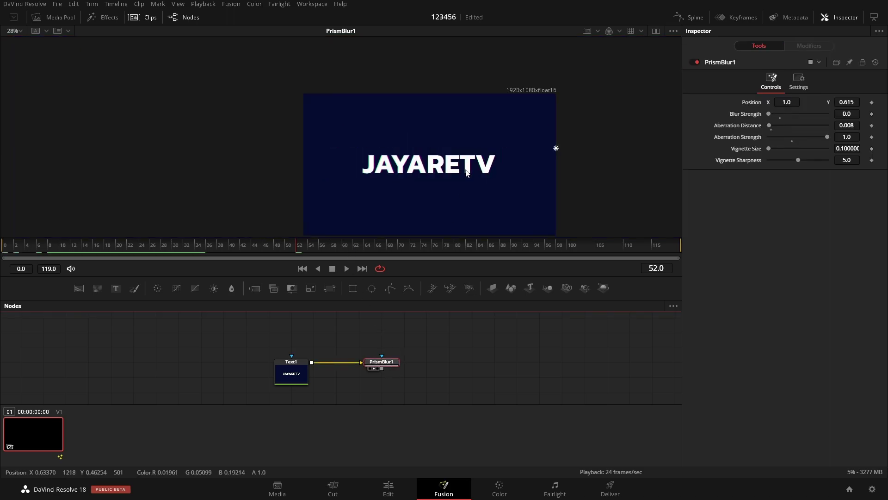
pyautogui.moveTo(556, 149); pyautogui.dragTo(435, 155)
pyautogui.scroll(8, 430, 126)
pyautogui.scroll(-5, 430, 127)
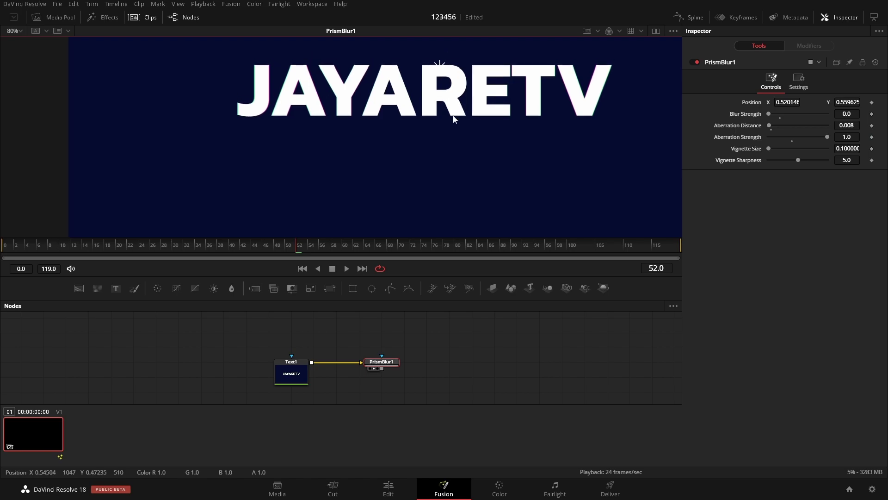
pyautogui.moveTo(422, 107); pyautogui.dragTo(588, 77)
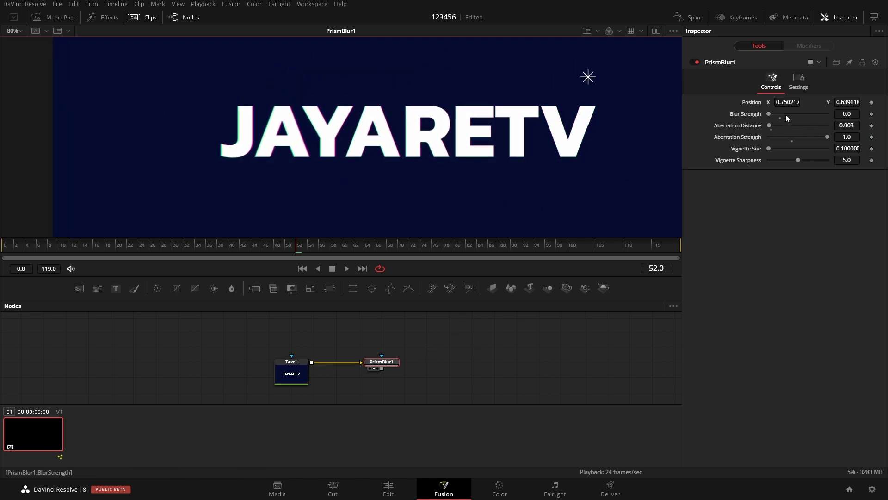
# - Reset the Prism Blur settings and set its centre to Position 0.999731, 0.718611
pyautogui.click(875, 63)
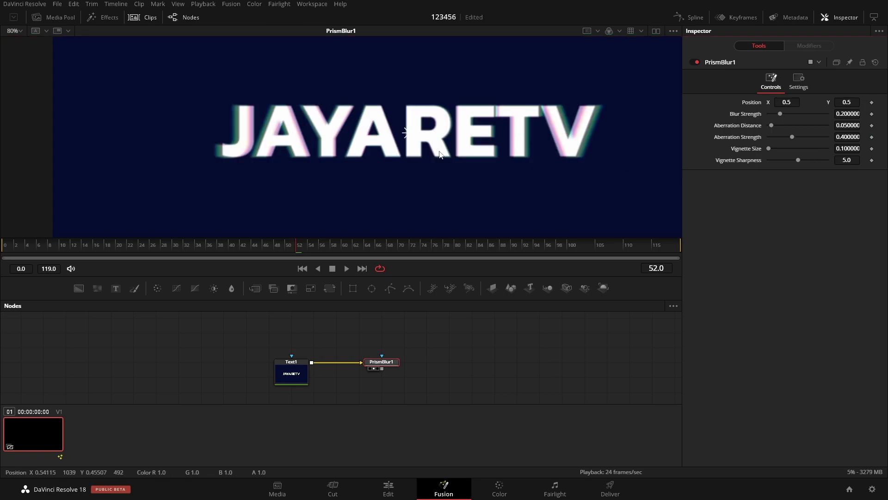
pyautogui.moveTo(432, 133); pyautogui.dragTo(476, 88)
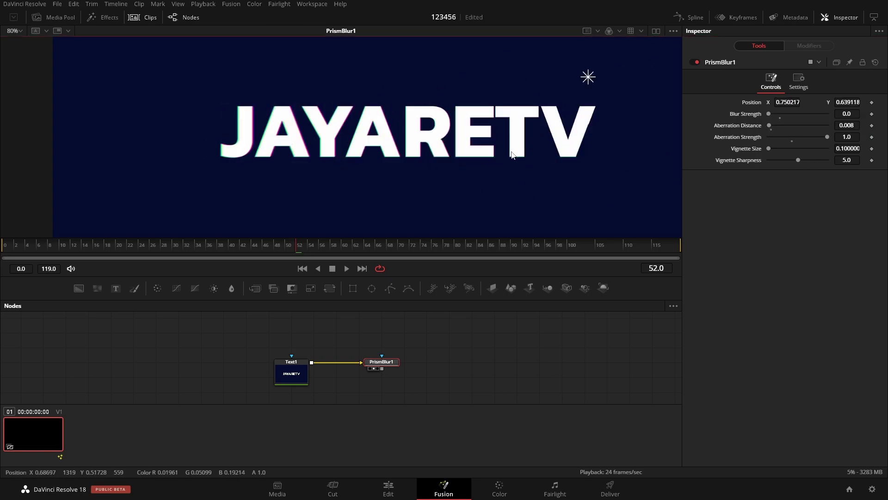
pyautogui.moveTo(588, 78)
pyautogui.mouseDown()
pyautogui.moveTo(417, 89)
pyautogui.moveTo(593, 96)
pyautogui.moveTo(447, 117)
pyautogui.moveTo(573, 91)
pyautogui.moveTo(595, 69)
pyautogui.mouseUp()
# - Replay the prism-blurred title from the first frame, recentring it in the viewer
pyautogui.moveTo(328, 147); pyautogui.dragTo(488, 138)
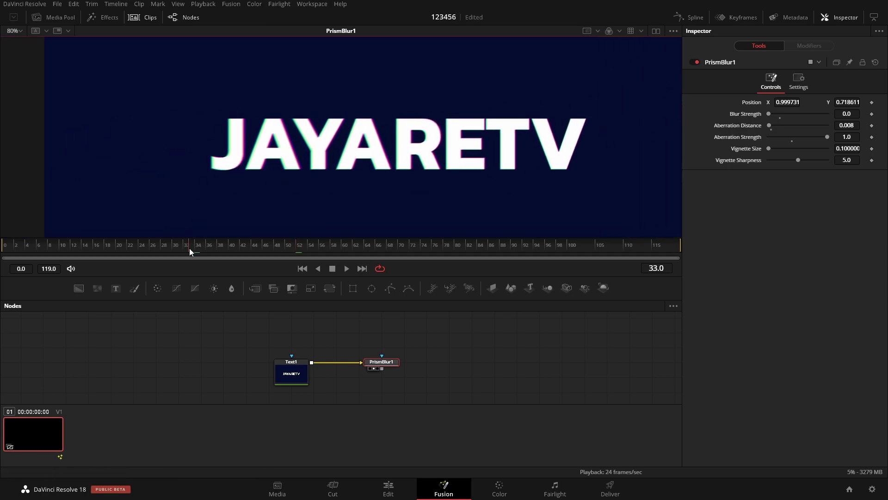
pyautogui.moveTo(195, 247); pyautogui.dragTo(3, 246)
pyautogui.press('space')
pyautogui.moveTo(418, 144); pyautogui.dragTo(346, 143)
pyautogui.moveTo(167, 248); pyautogui.dragTo(2, 246)
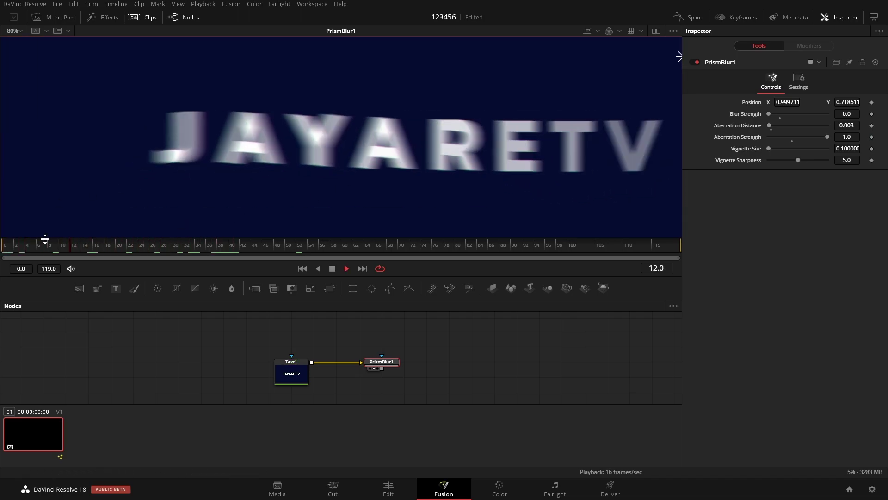
pyautogui.press('space')
pyautogui.click(379, 366)
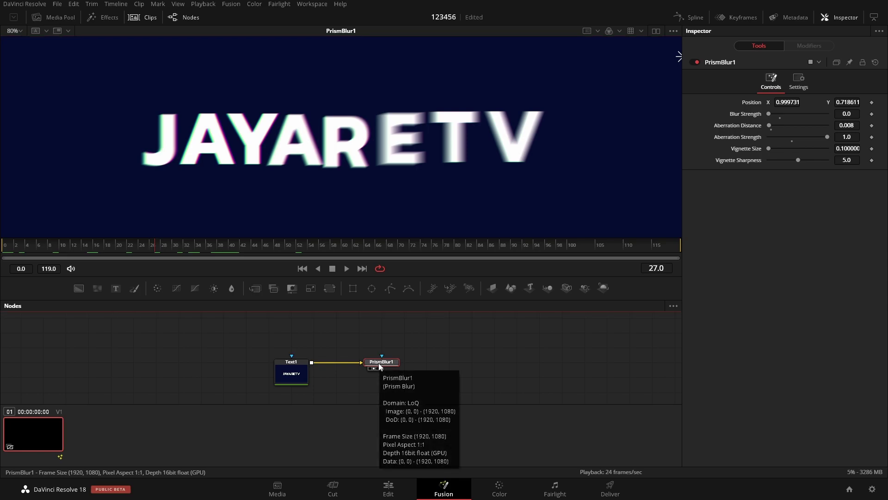
pyautogui.moveTo(59, 251); pyautogui.dragTo(2, 248)
pyautogui.press('space')
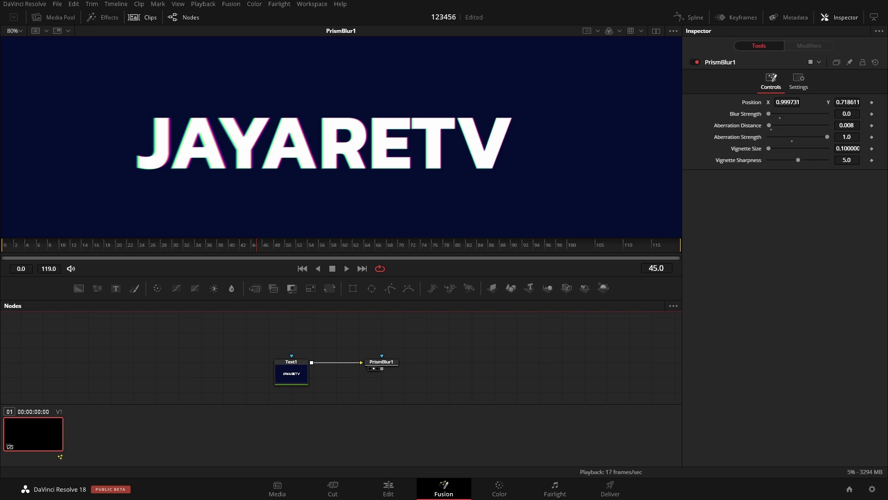
pyautogui.click(44, 245)
pyautogui.press('space')
pyautogui.press('space')
pyautogui.moveTo(96, 247); pyautogui.dragTo(6, 245)
pyautogui.press('space')
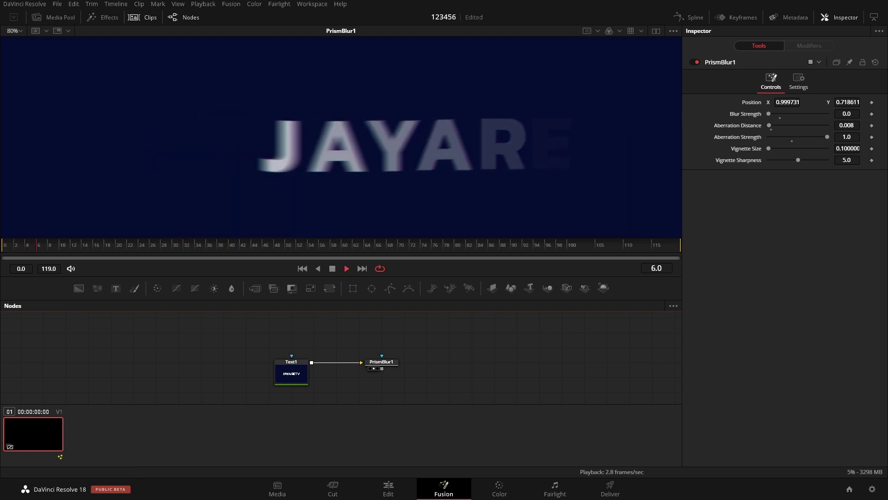
pyautogui.press('space')
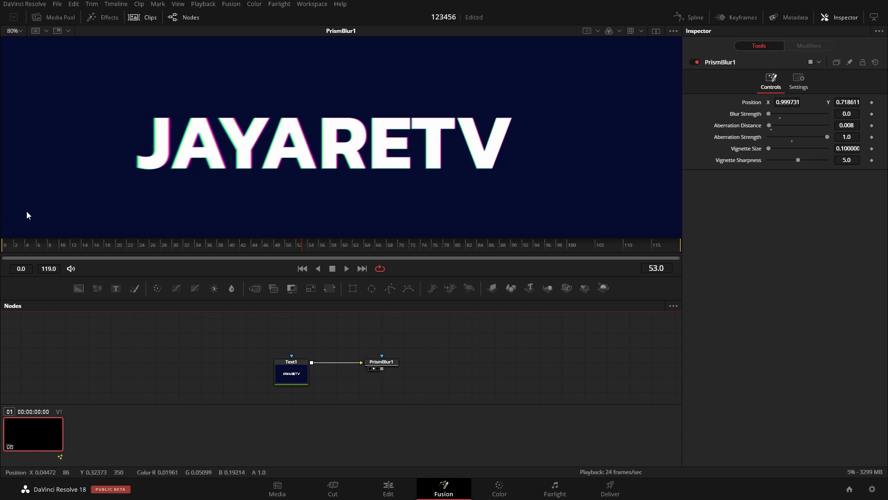
pyautogui.click(54, 244)
pyautogui.press('space')
pyautogui.press('space')
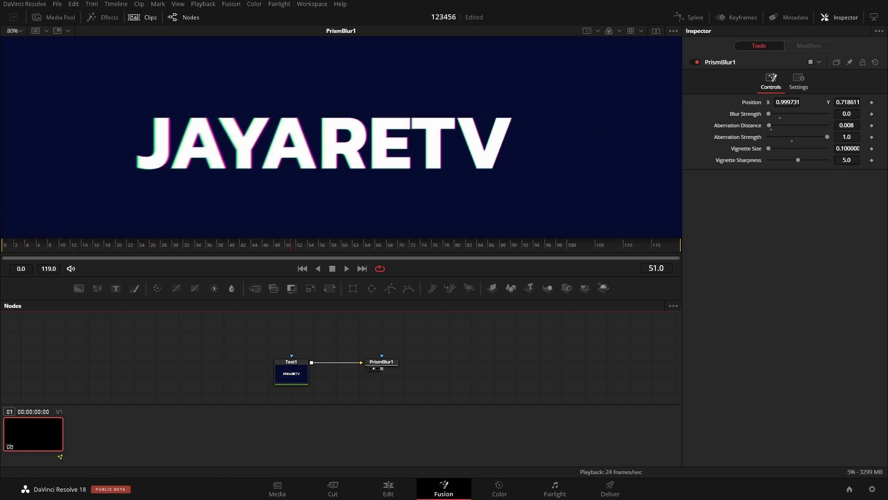